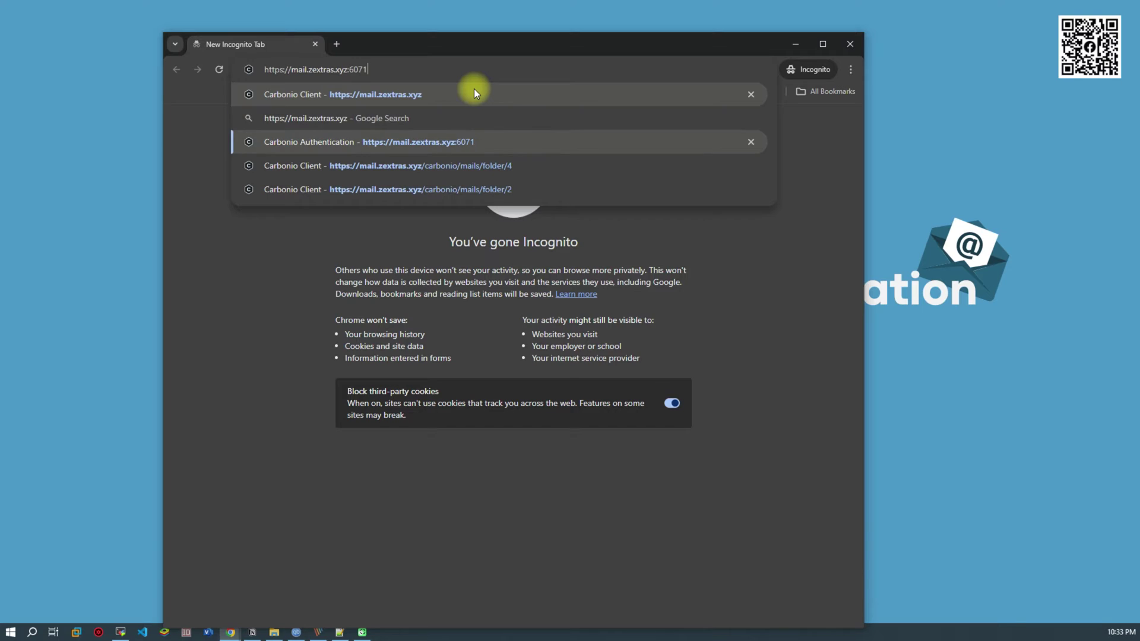
key("Return")
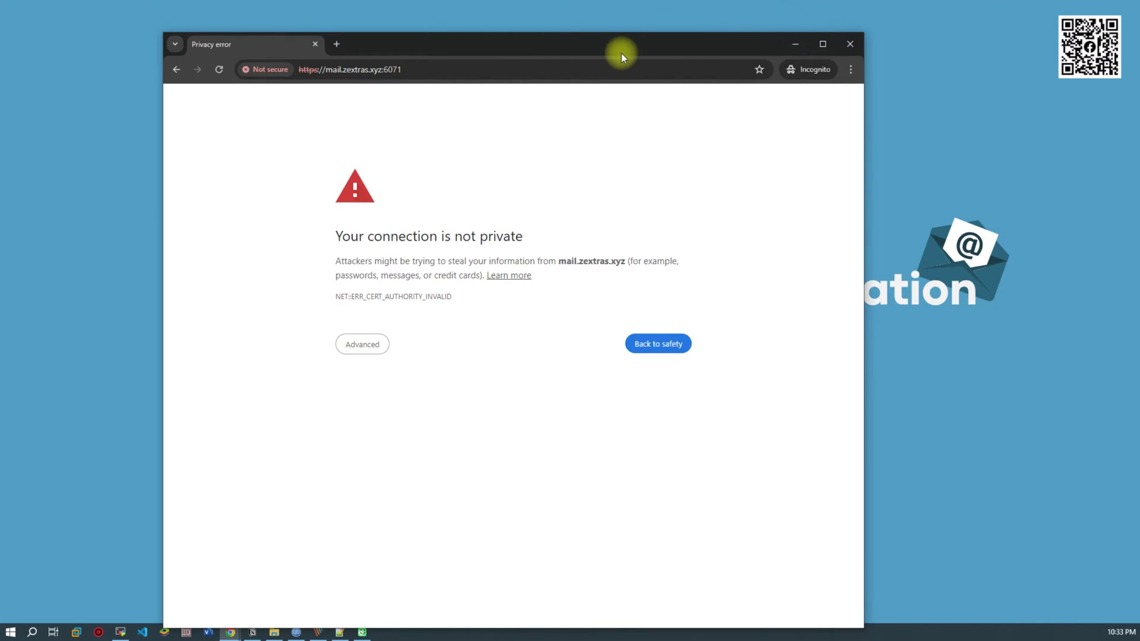
left_click_drag(620, 56, 565, 35)
left_click(311, 335)
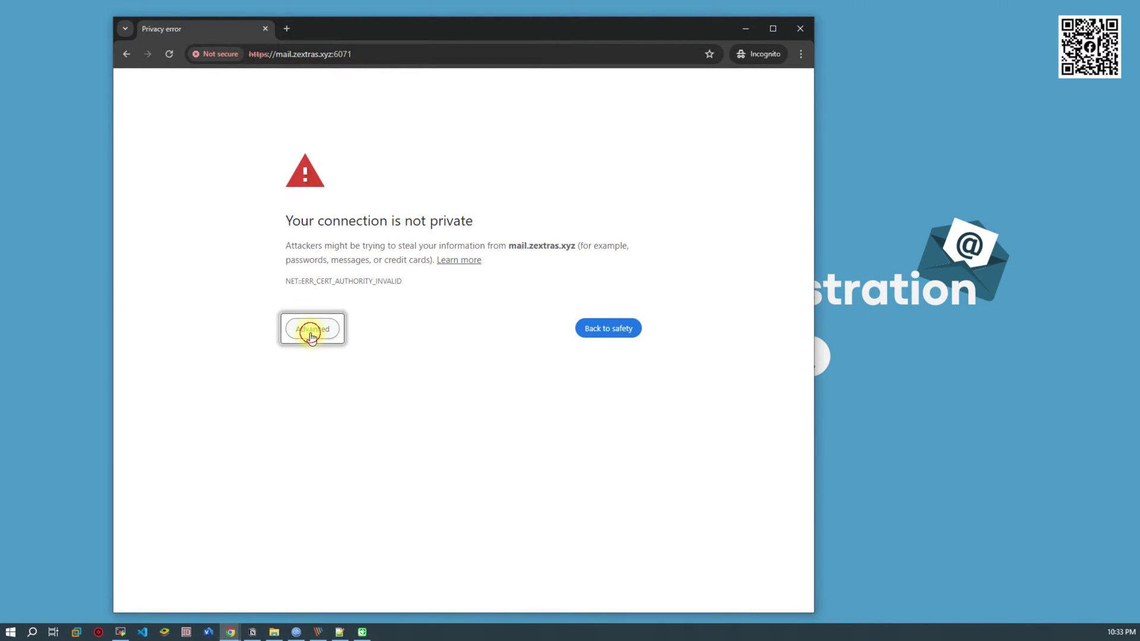
left_click(331, 420)
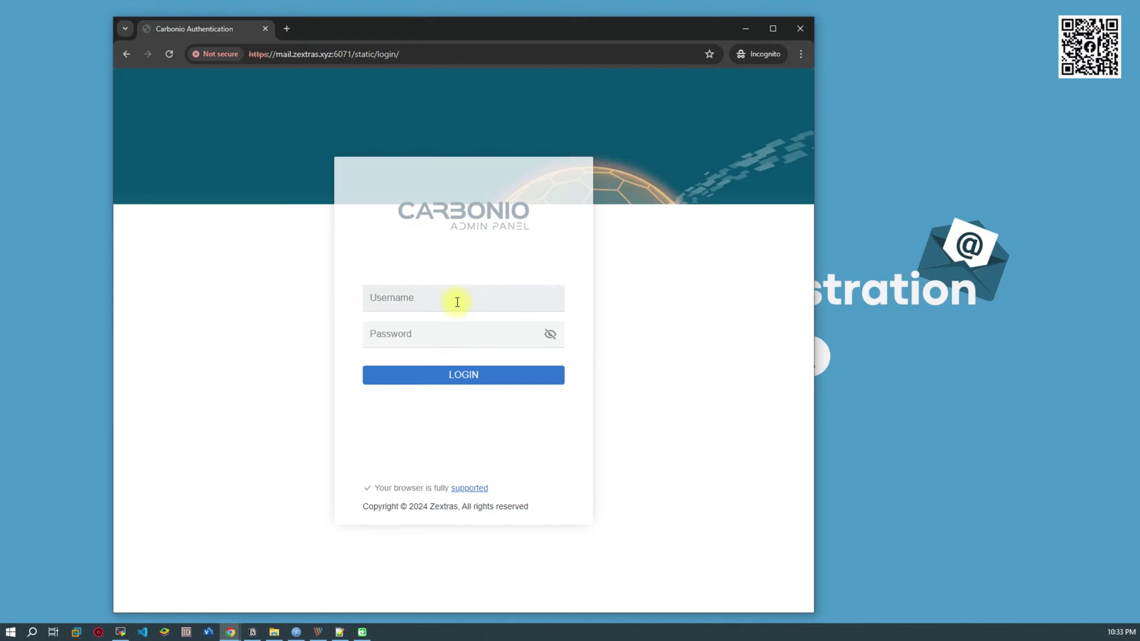
Sign in with the admin username and password to reach the Home dashboard.
left_click(462, 301)
type("zextras")
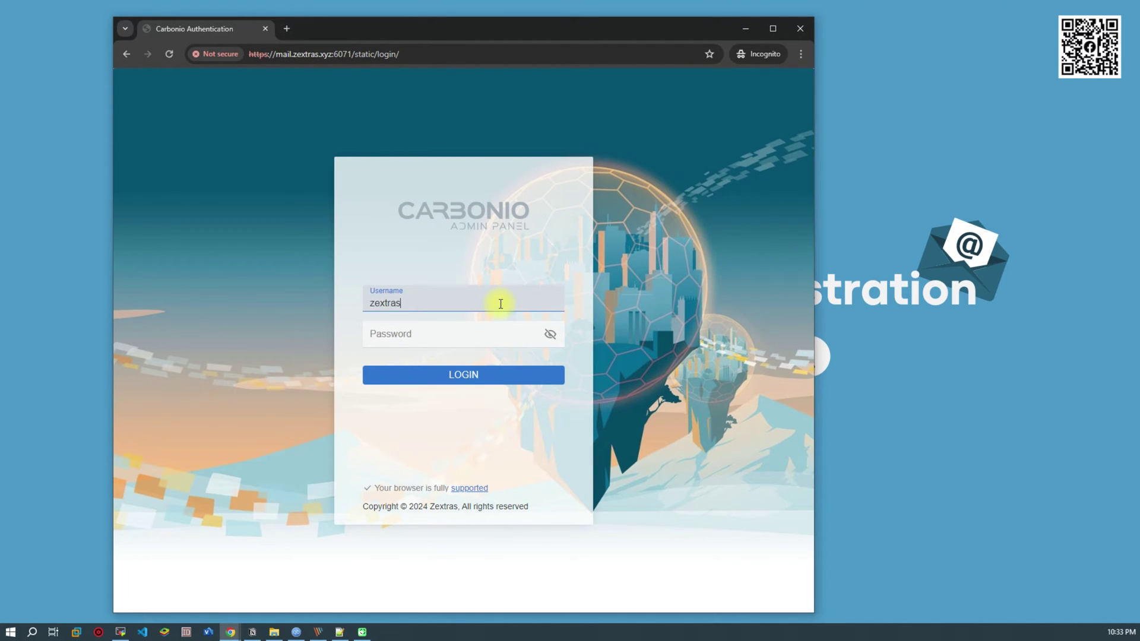
key("Tab")
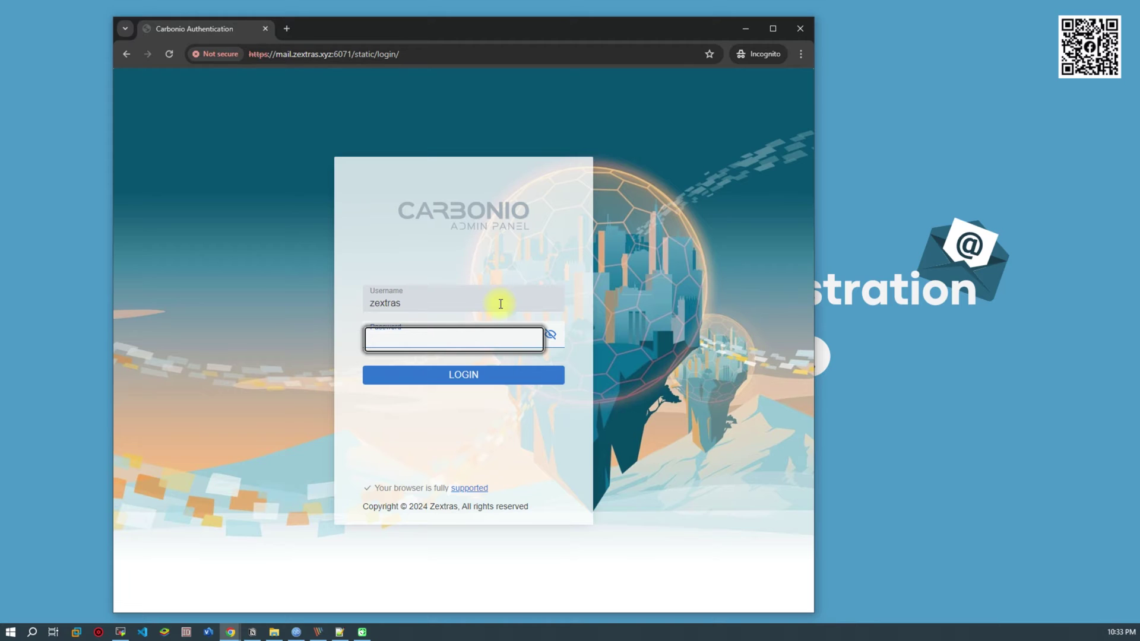
type("******")
key("Return")
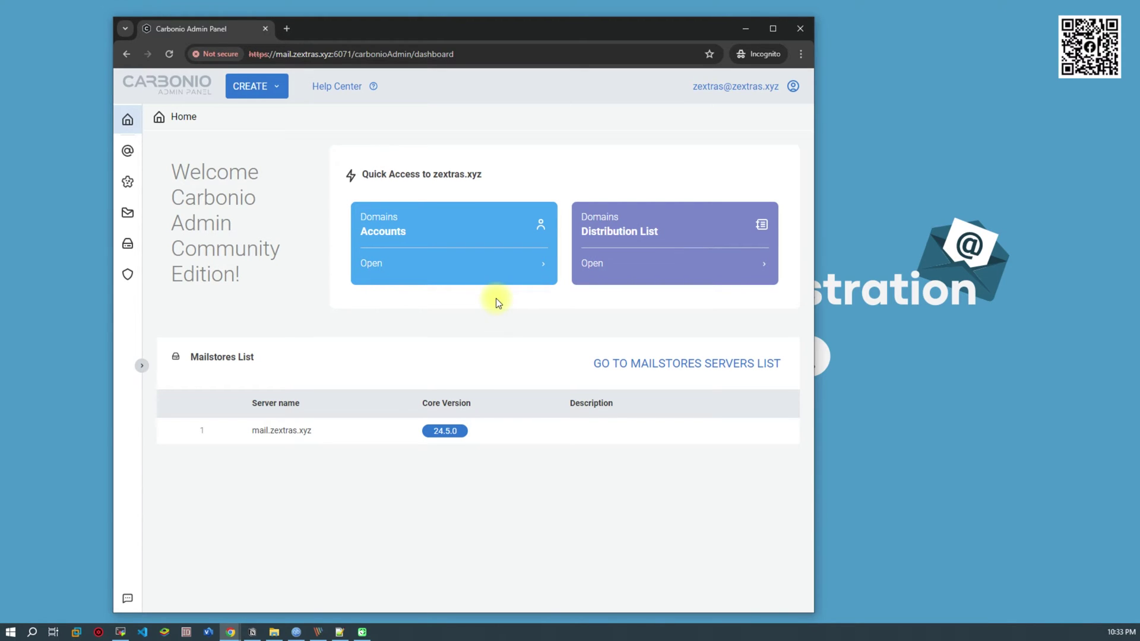
Open the General Settings of the zextras.xyz domain in the Domains area.
left_click(127, 150)
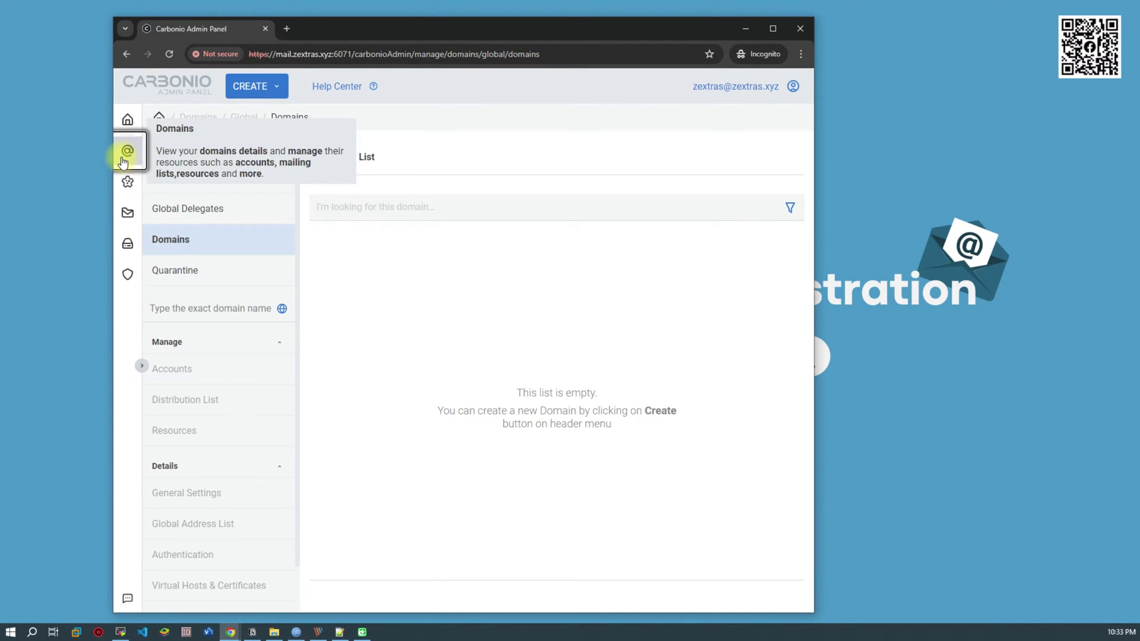
left_click(233, 309)
left_click(241, 334)
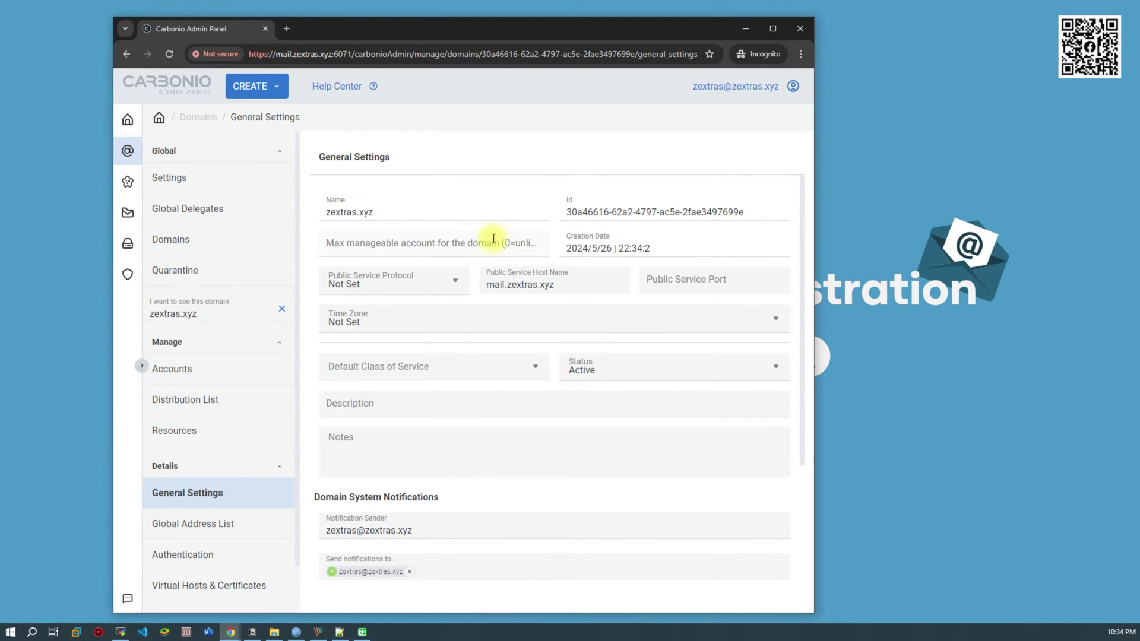
left_click(507, 145)
left_click_drag(670, 30, 687, 26)
left_click(279, 305)
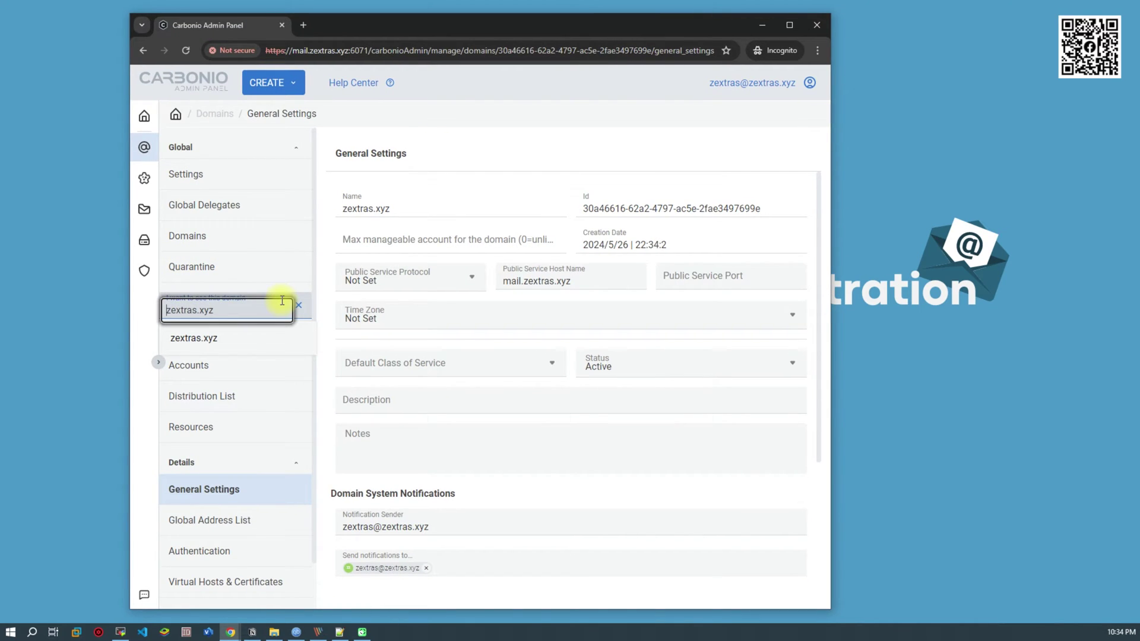
left_click(248, 338)
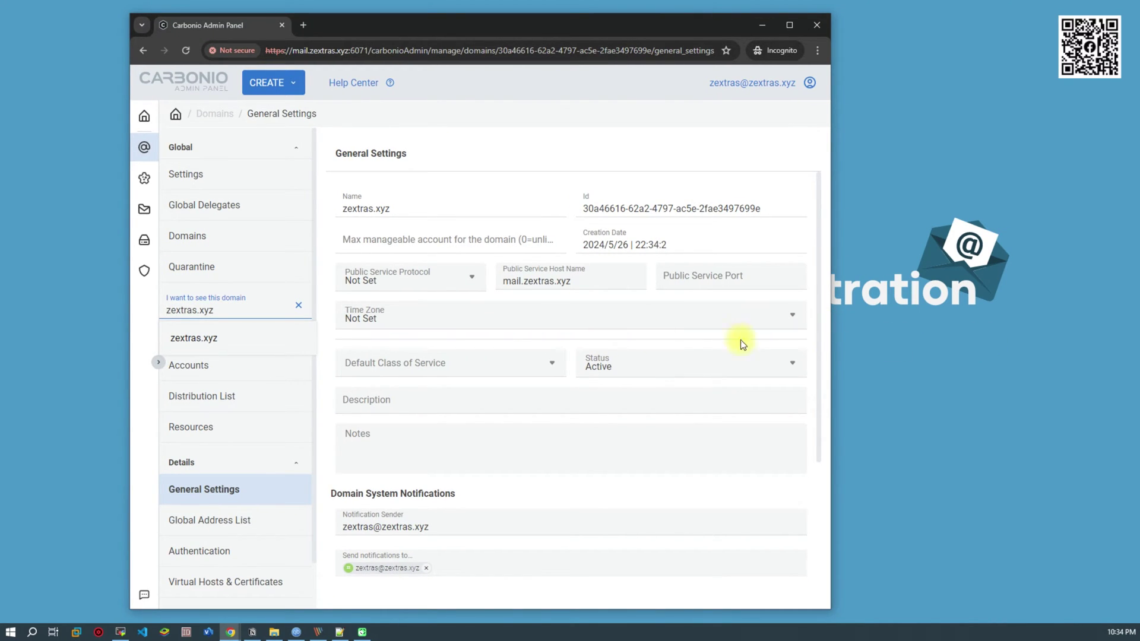
Bring up the srv1-mail MobaXterm terminal and resize it over the browser.
left_click(1038, 346)
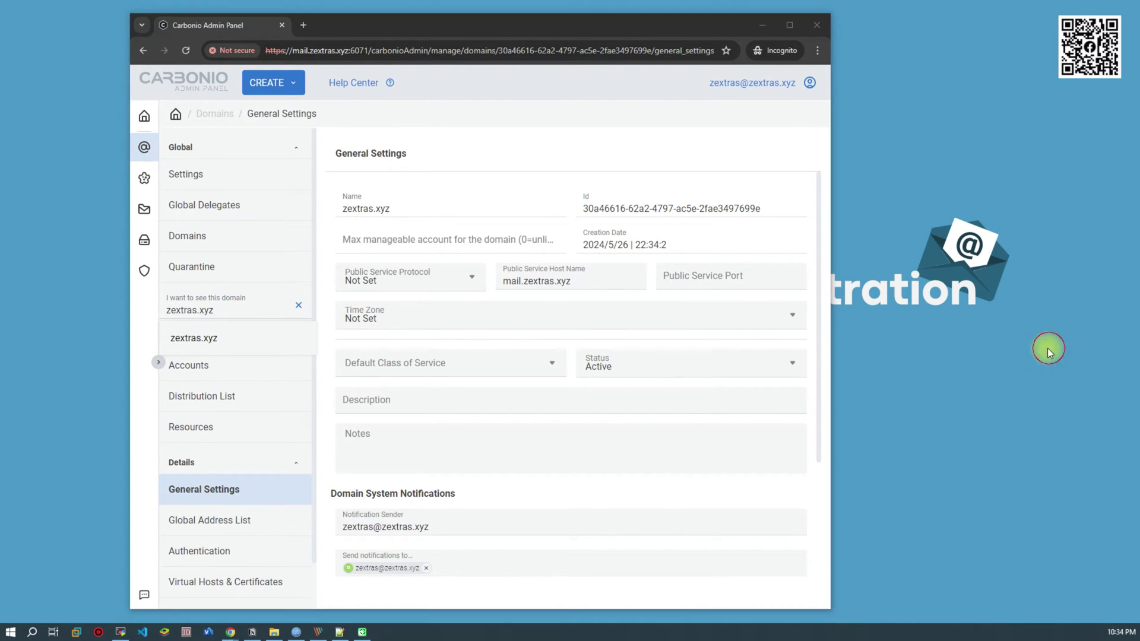
left_click(120, 636)
left_click_drag(476, 6, 604, 94)
left_click_drag(805, 375, 1016, 530)
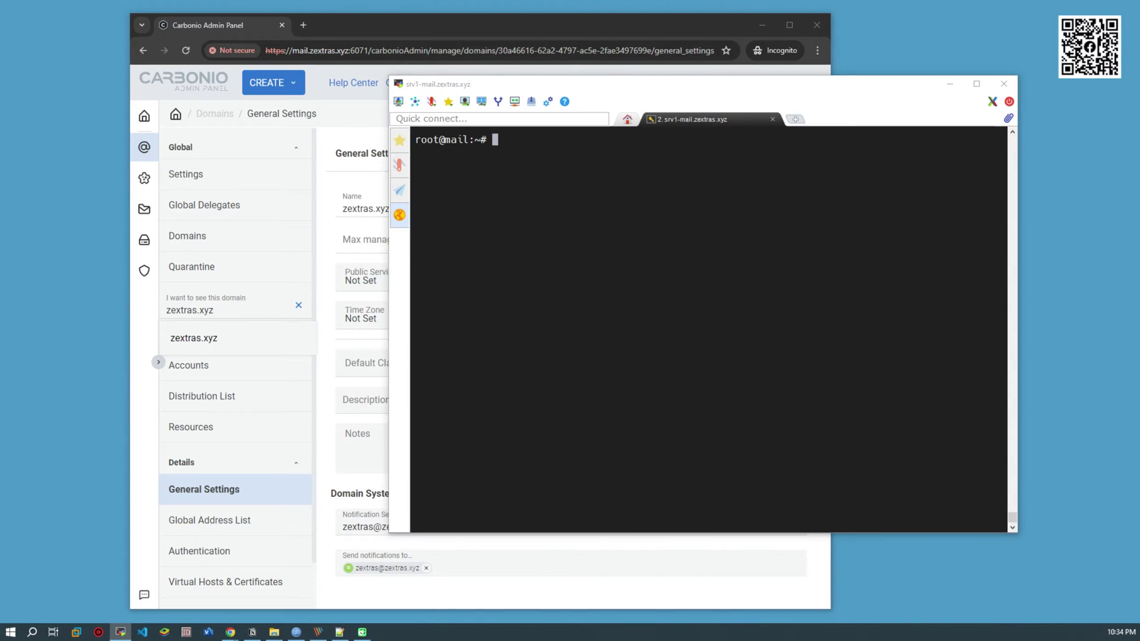
Switch to the zextras user with su - zextras and type vi /tmp/auto_domain.sh.
key("alt+Tab")
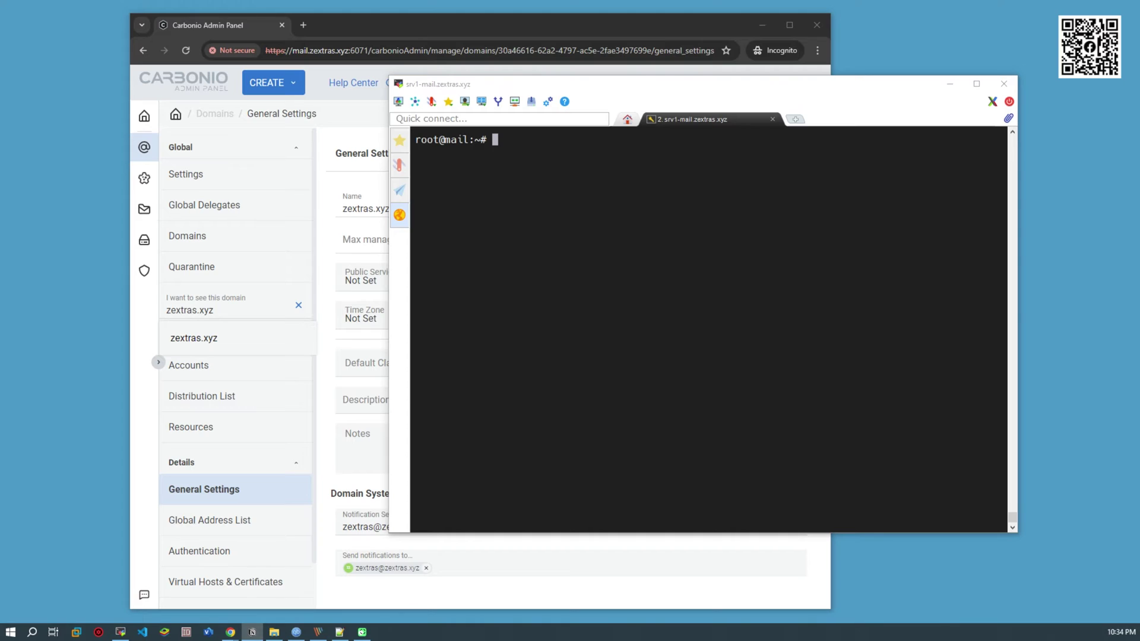
left_click(594, 338)
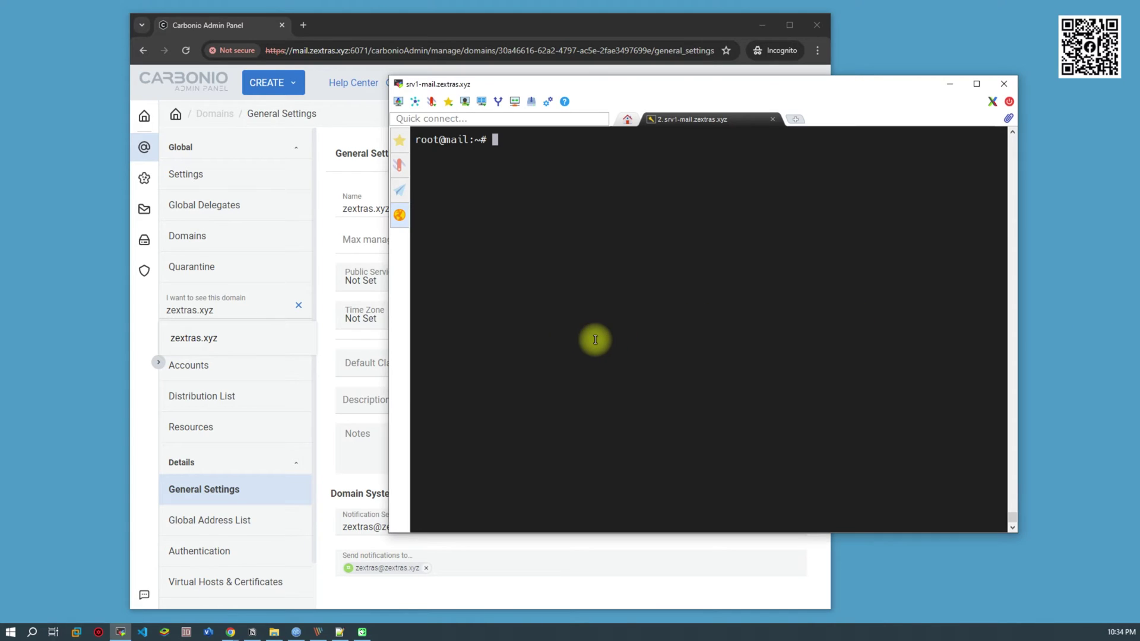
type("vi ")
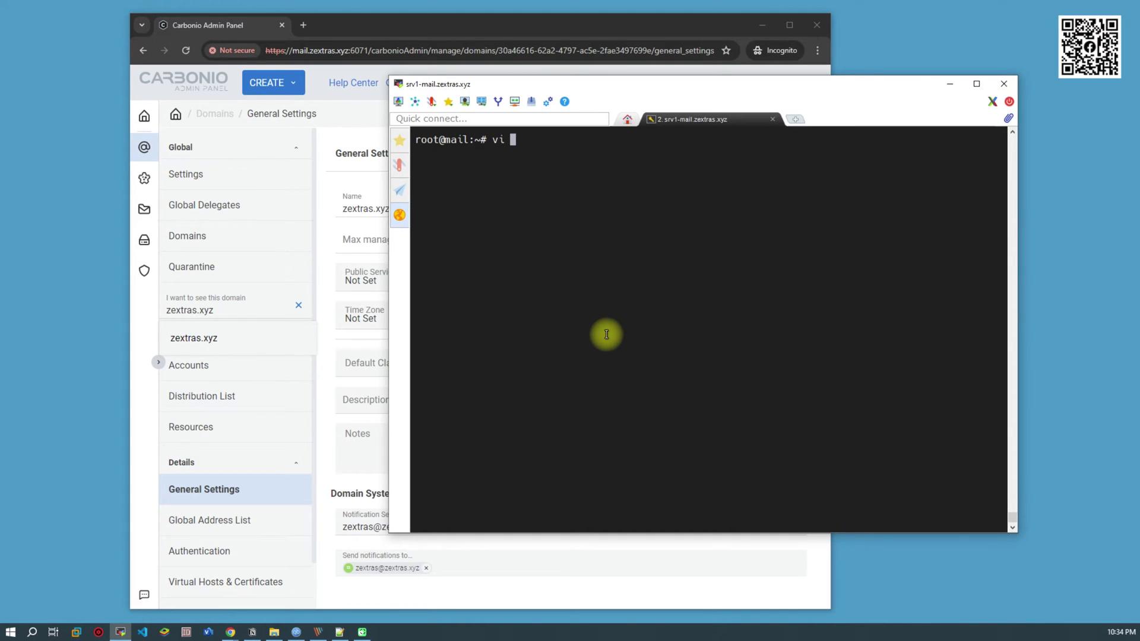
type("auto_doma")
key("BackSpace")
key("BackSpace")
key("BackSpace")
key("BackSpace")
key("BackSpace")
key("BackSpace")
key("BackSpace")
key("BackSpace")
key("BackSpace")
key("BackSpace")
key("BackSpace")
key("BackSpace")
type("su - zextras")
key("Return")
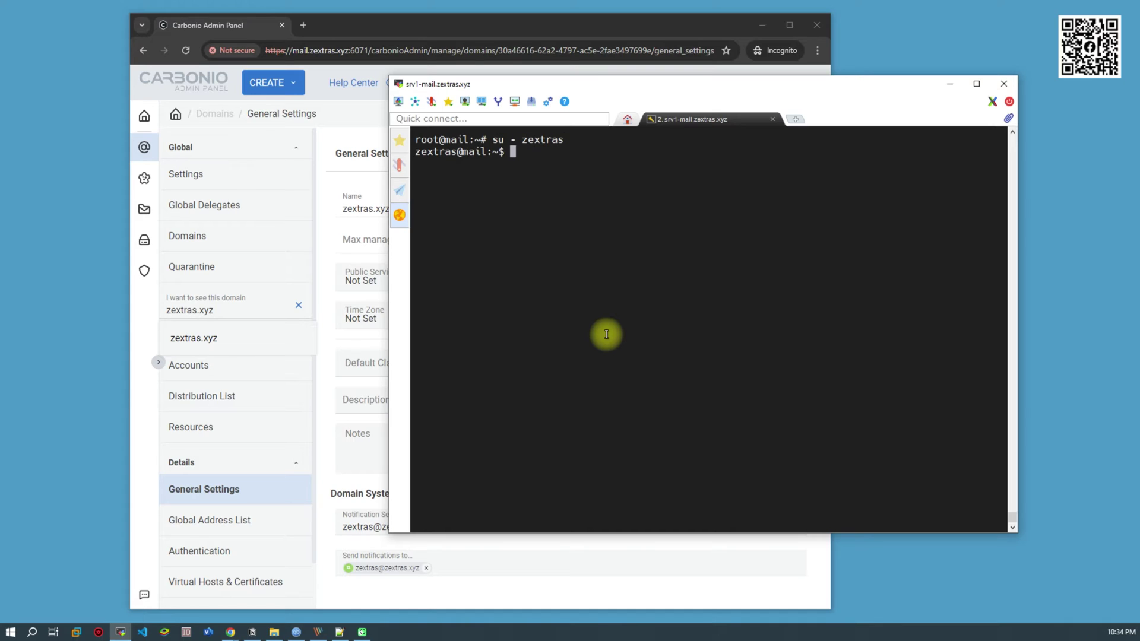
key("Return")
key("Return")
type("v")
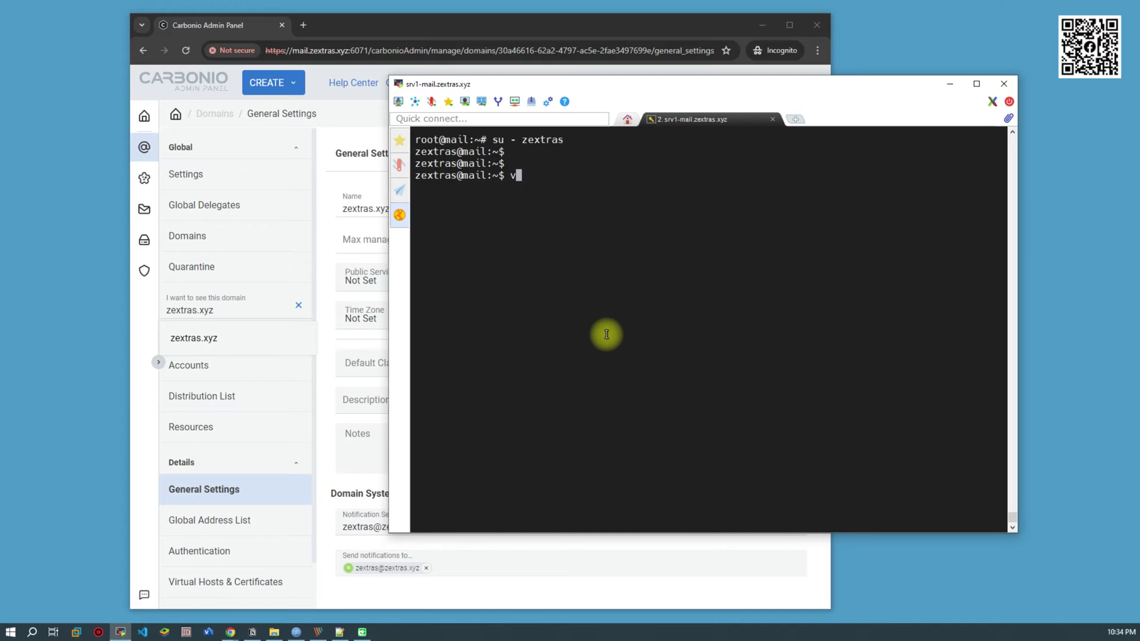
type("i /tmp/auto_domain.sh")
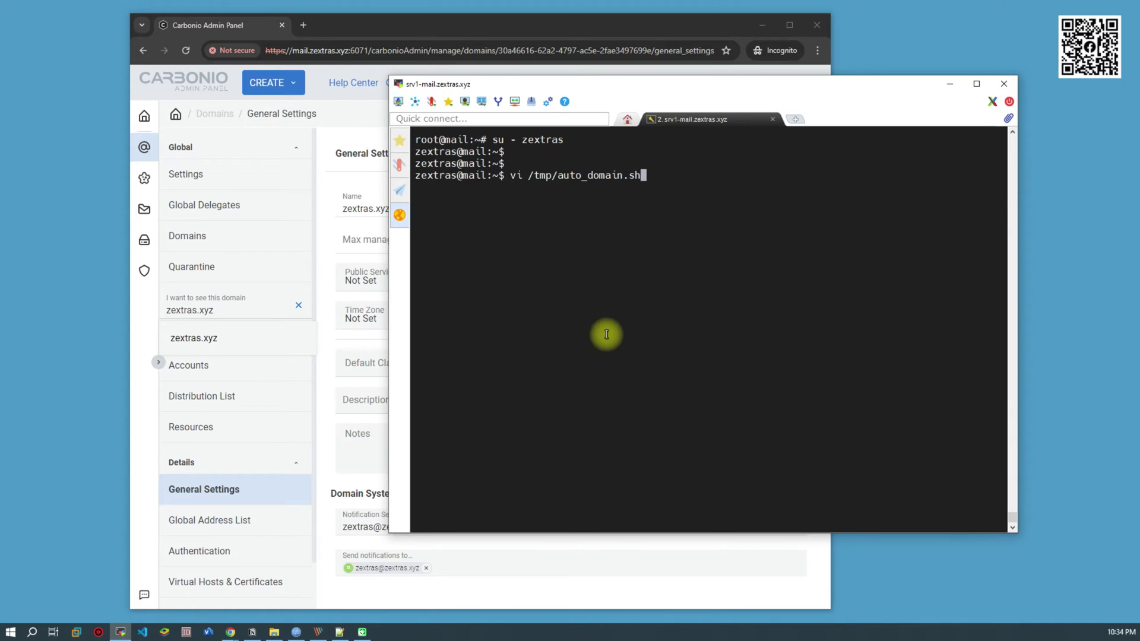
scroll(606, 335, "up", 2)
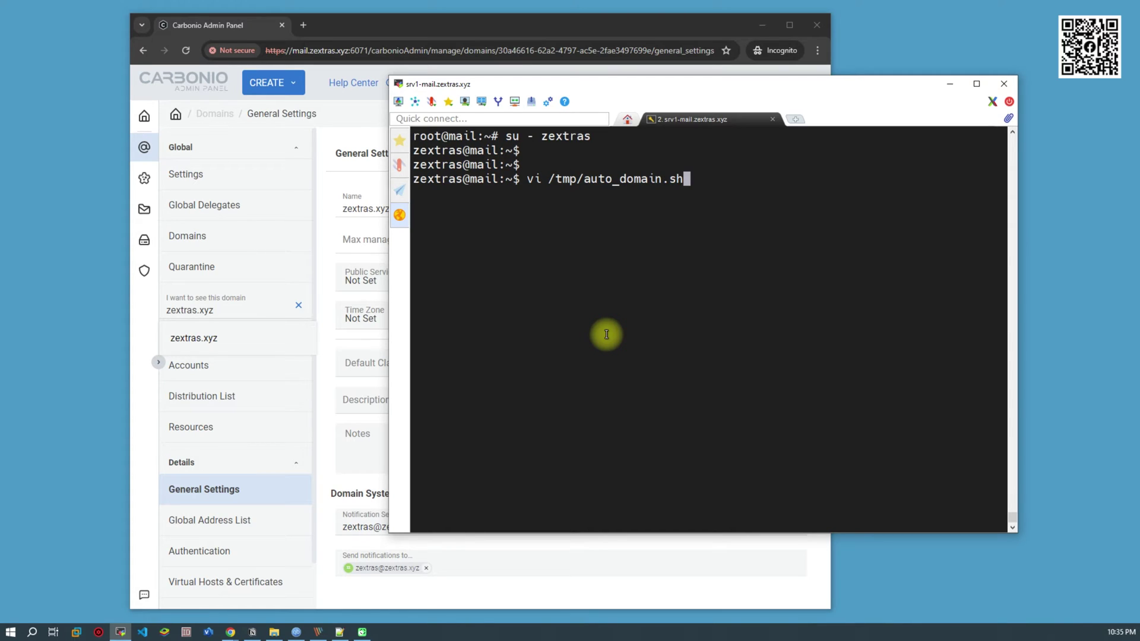
Paste the domain creation script into vi and save it with :wq as /tmp/auto_domain.sh.
key("Return")
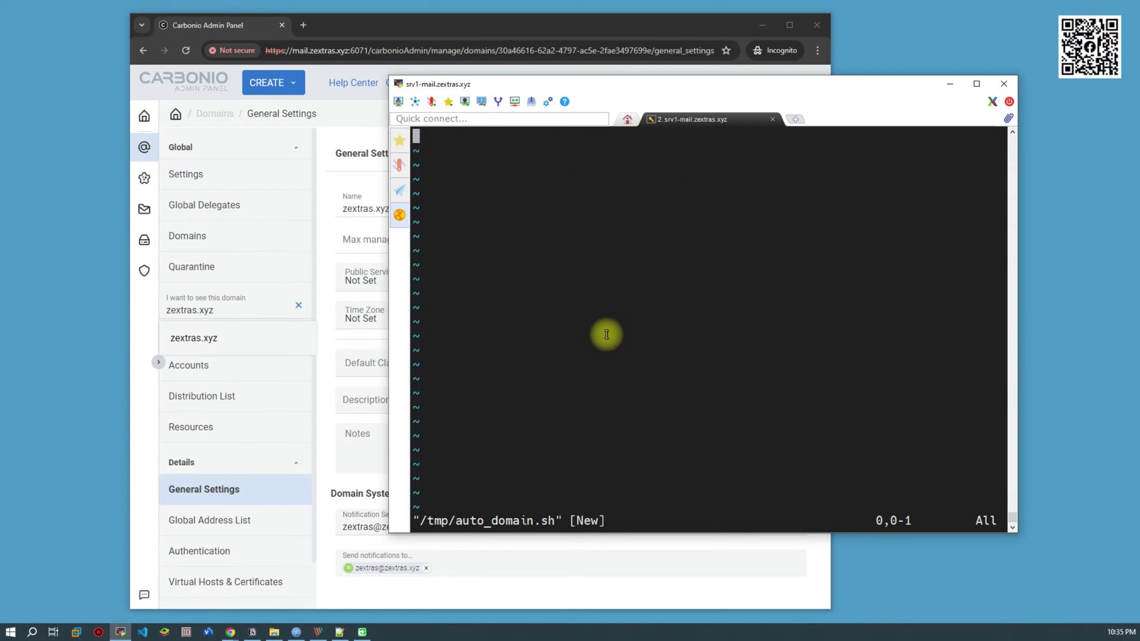
key("i")
right_click(606, 334)
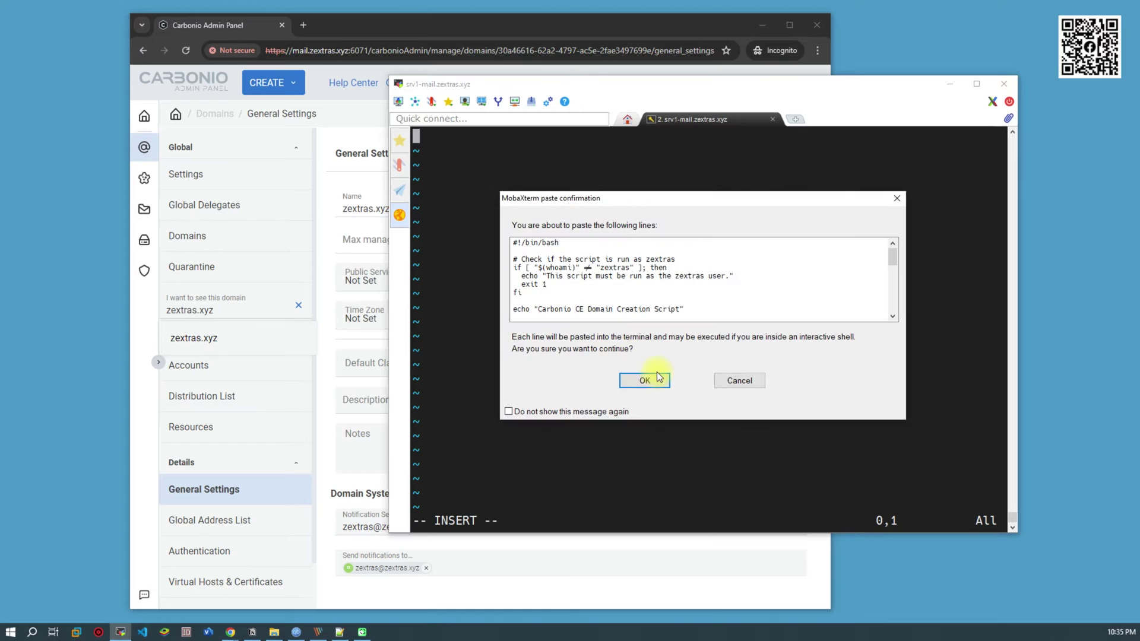
left_click(655, 384)
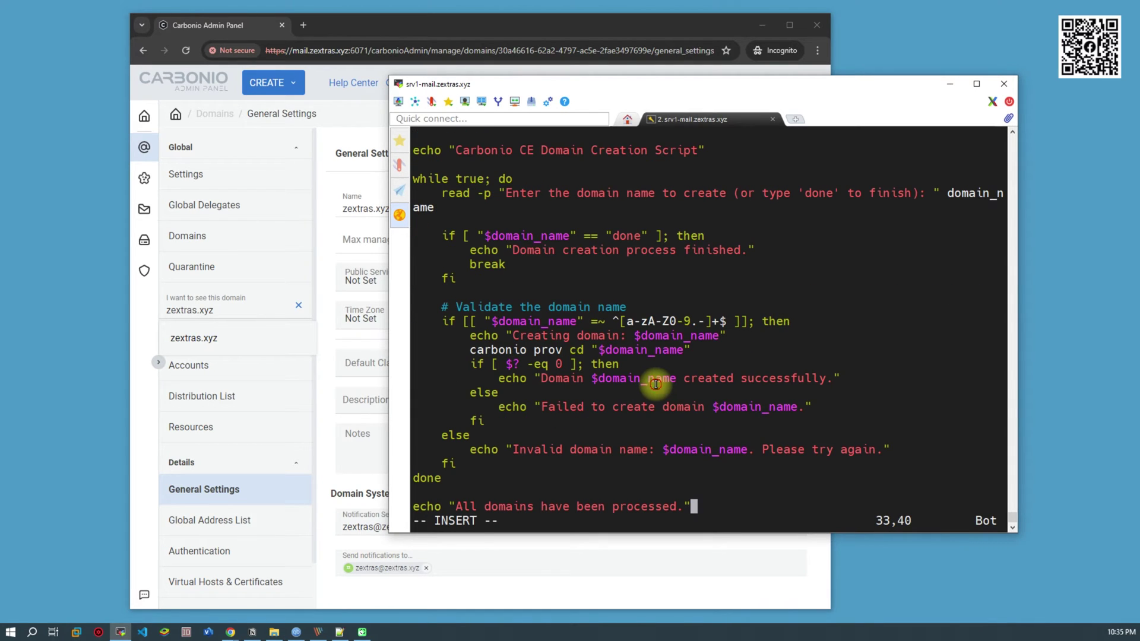
key("Escape")
type(":wq")
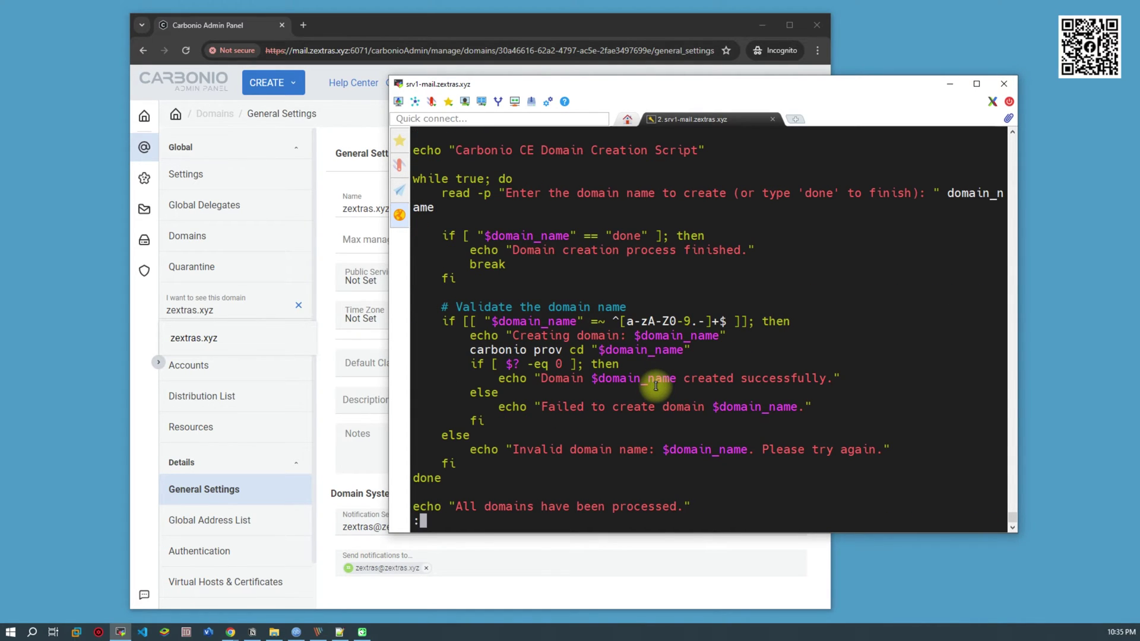
key("Return")
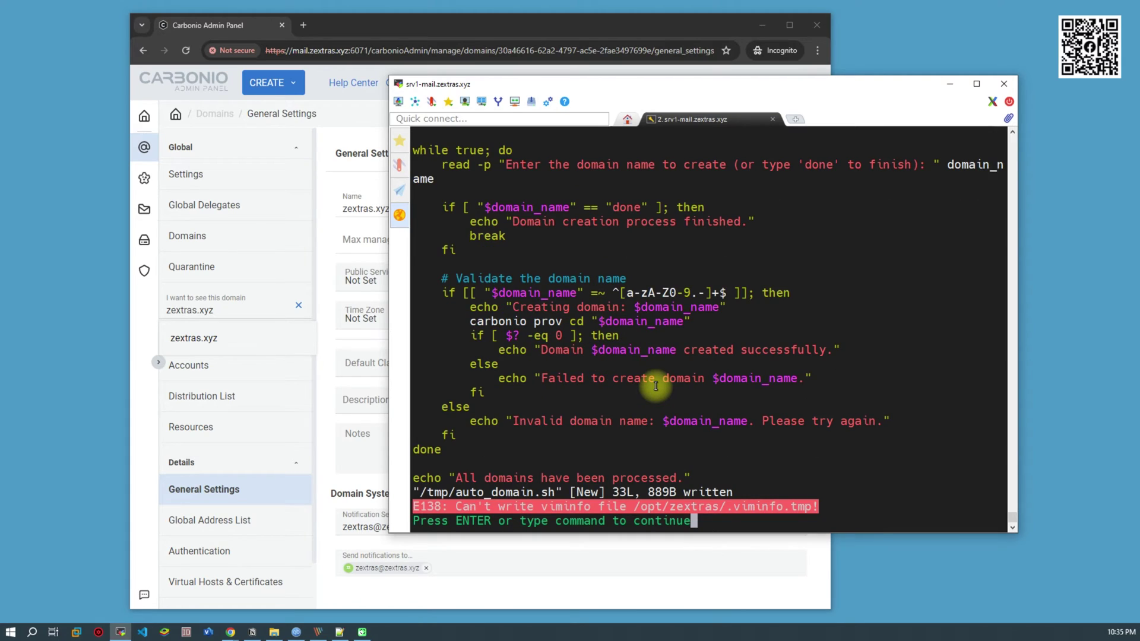
key("Return")
key("Return")
key("Return")
key("Return")
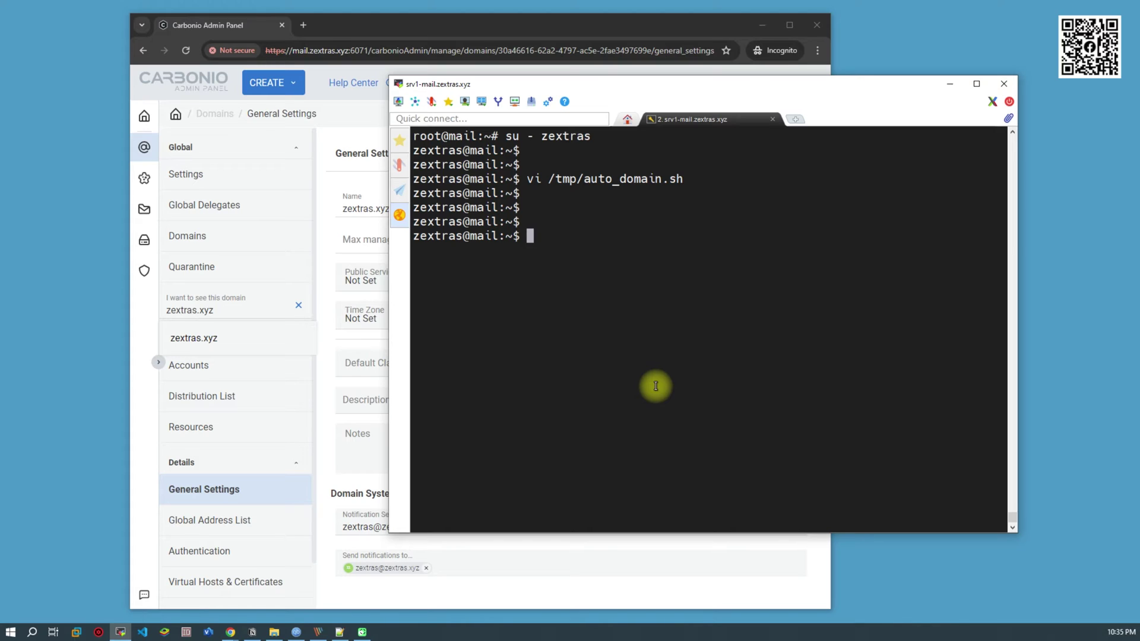
Run /tmp/auto_domain.sh to reach its domain-name prompt, then cancel it with Ctrl+C.
type("bash /tmp/au")
key("Tab")
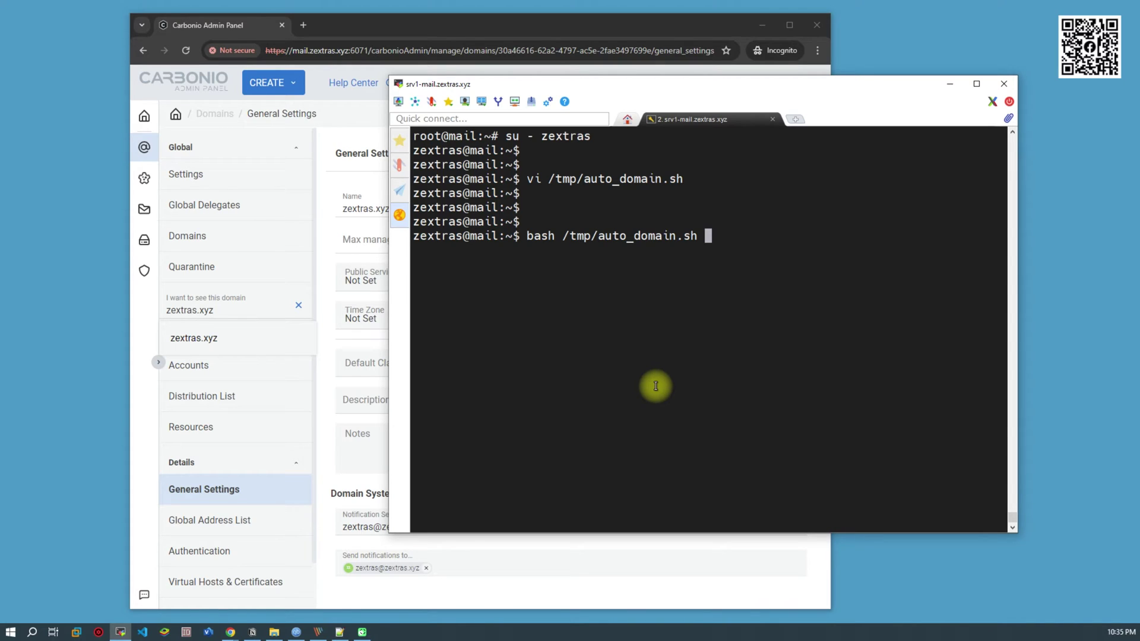
key("Return")
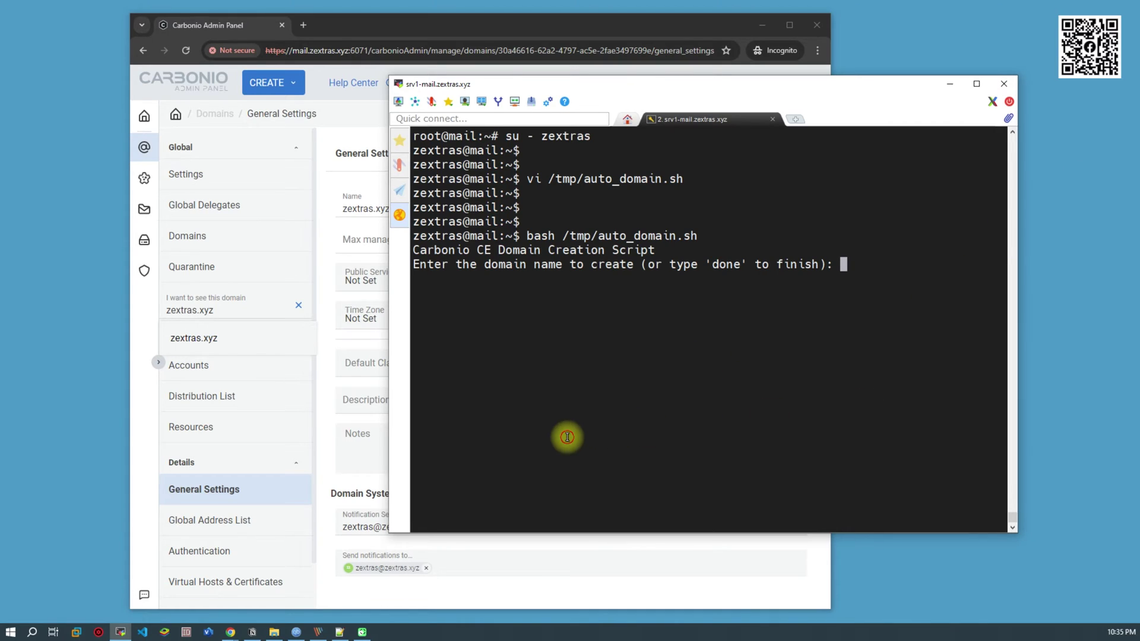
key("ctrl+c")
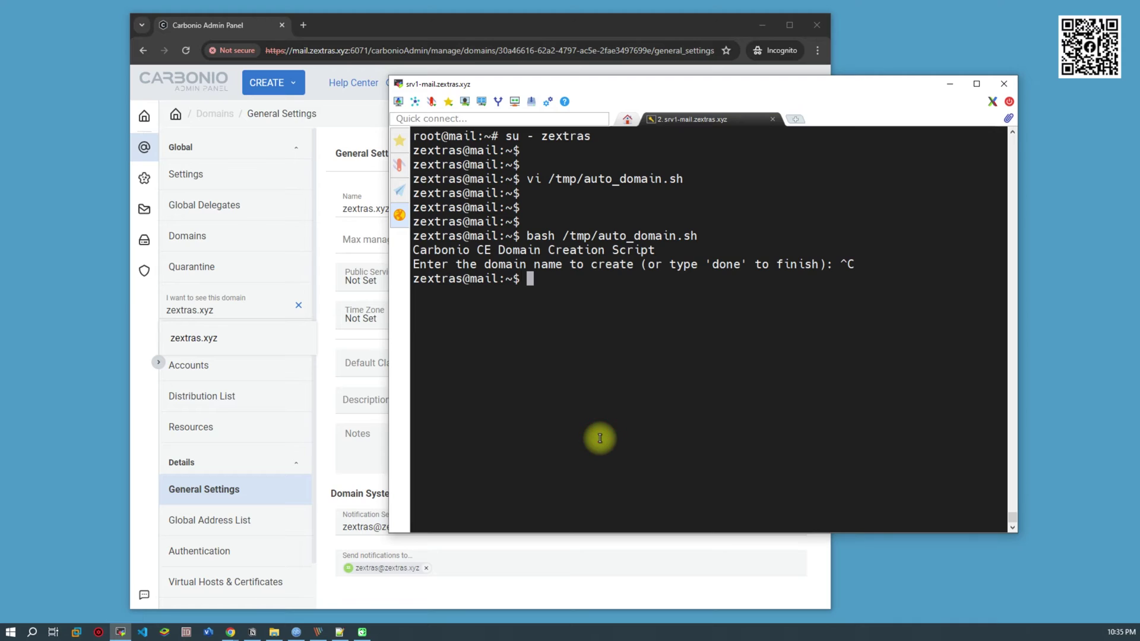
key("Return")
key("Return")
key("Return")
key("Return")
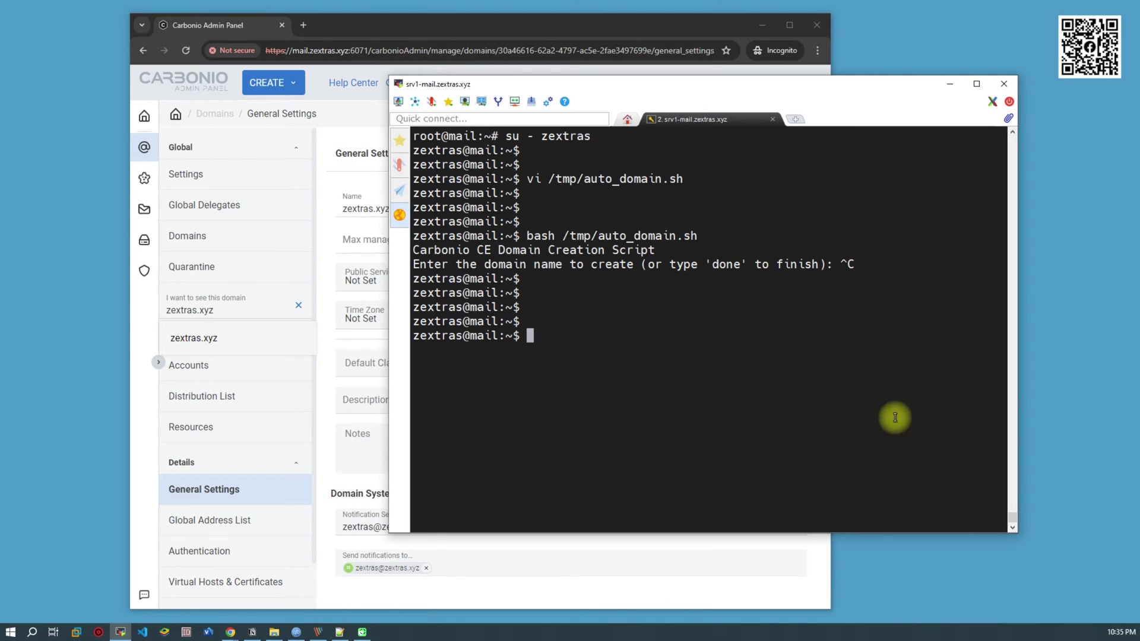
Empty the script file with > /tmp/auto_domain.sh.
type("> ")
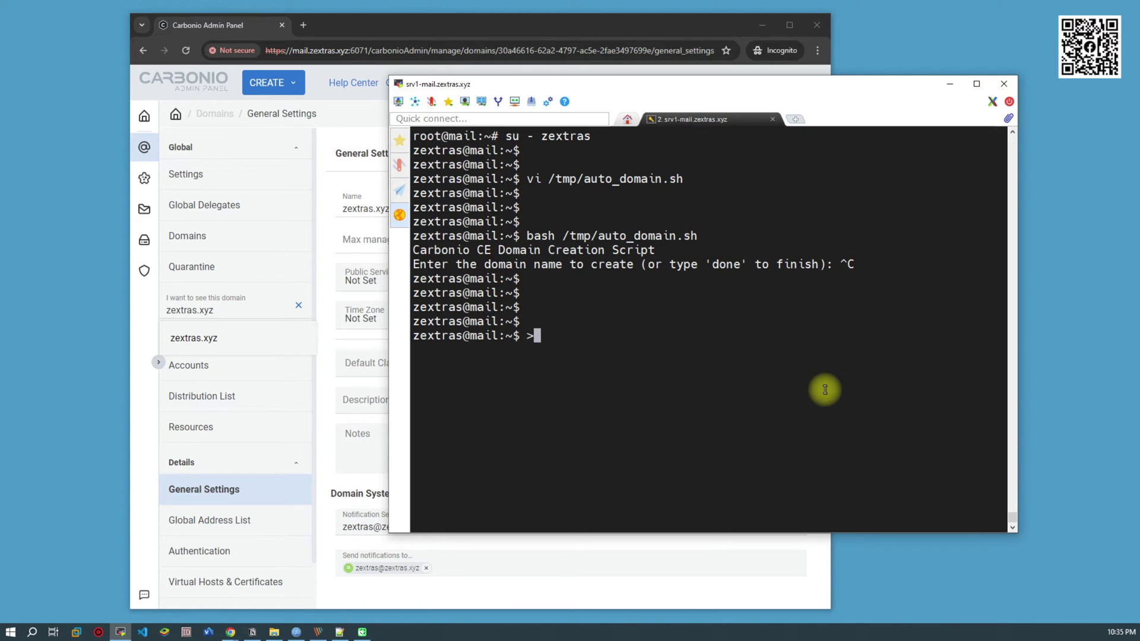
type("/tm")
type("p/auto_domain.sh")
key("Return")
key("Return")
key("Return")
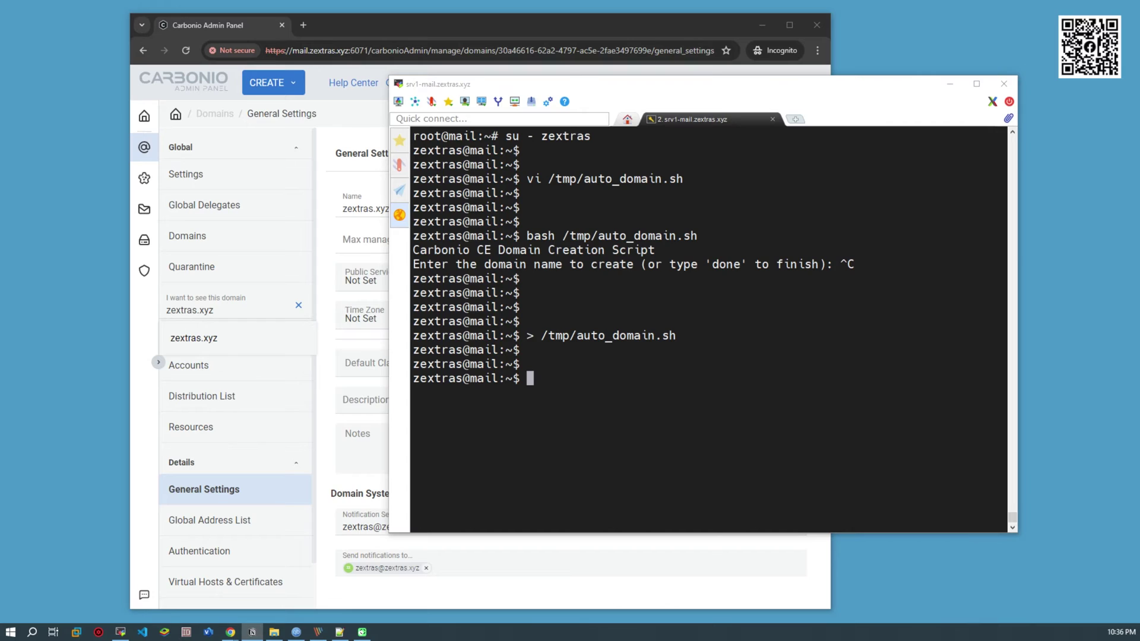
Paste the revised manual-or-file-input script into /tmp/auto_domain.sh in vi and save it.
left_click(703, 325)
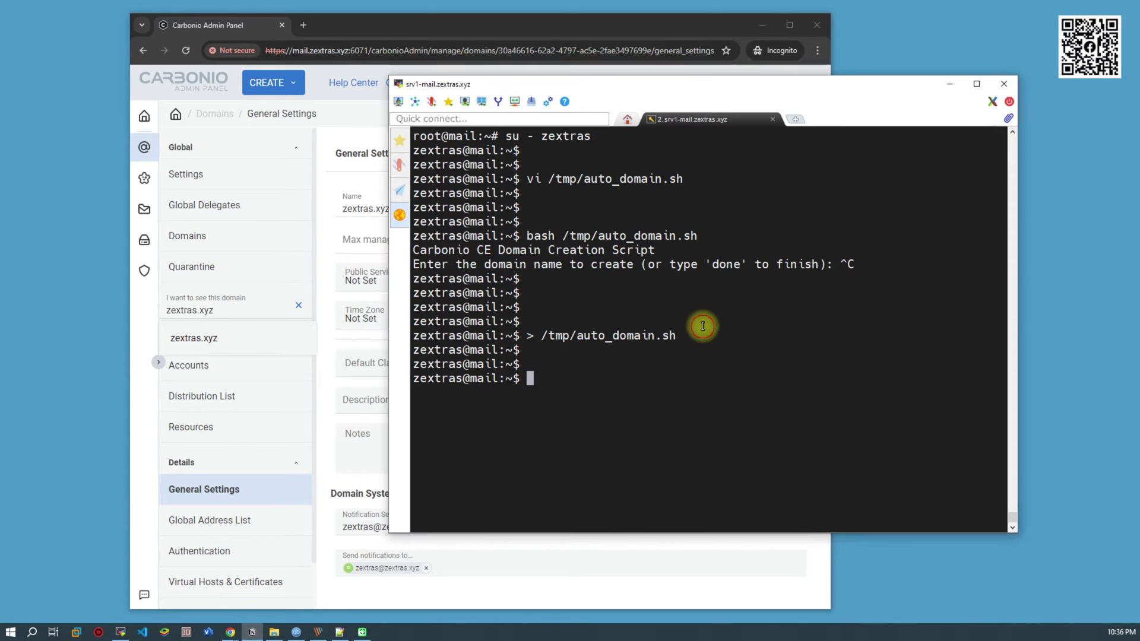
type("vi ")
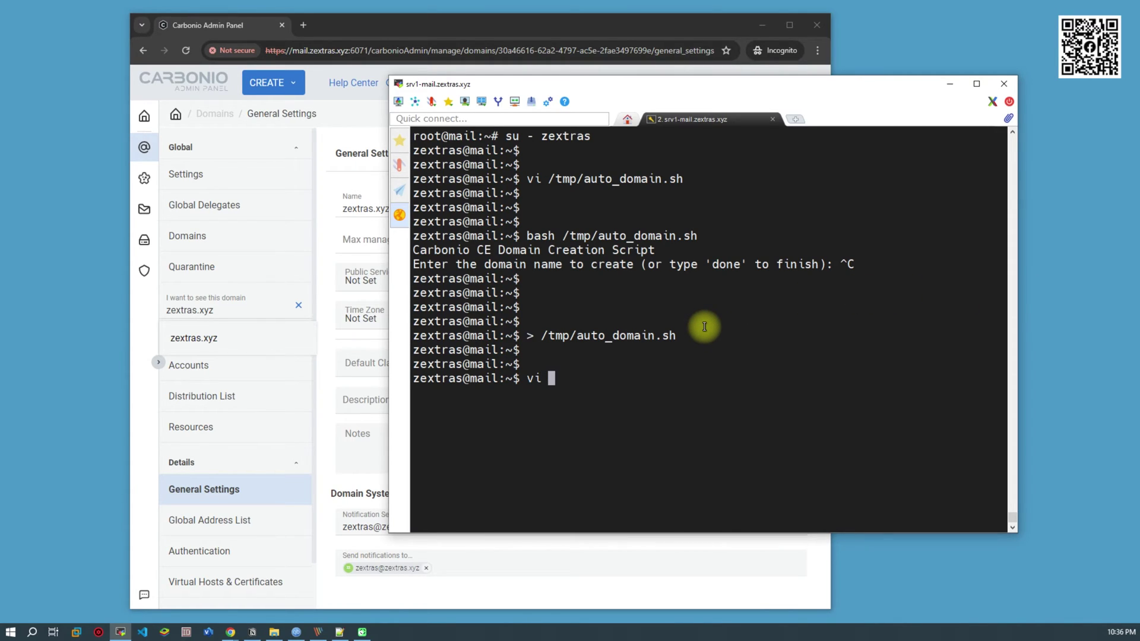
type("/tmp/a")
key("Tab")
key("Return")
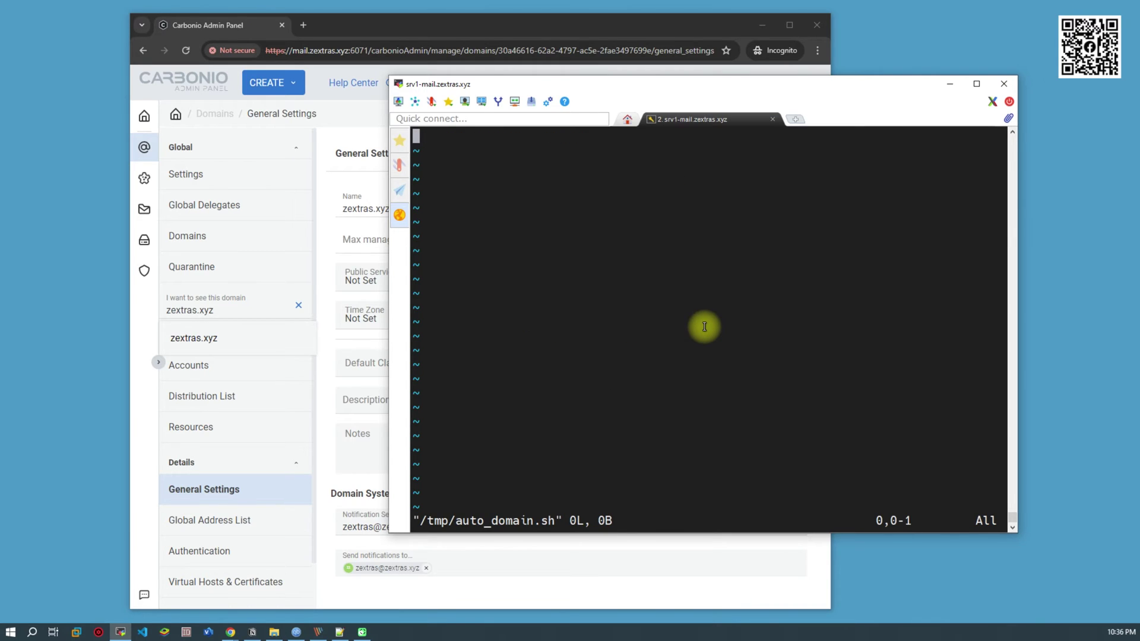
key("i")
right_click(703, 326)
left_click(646, 379)
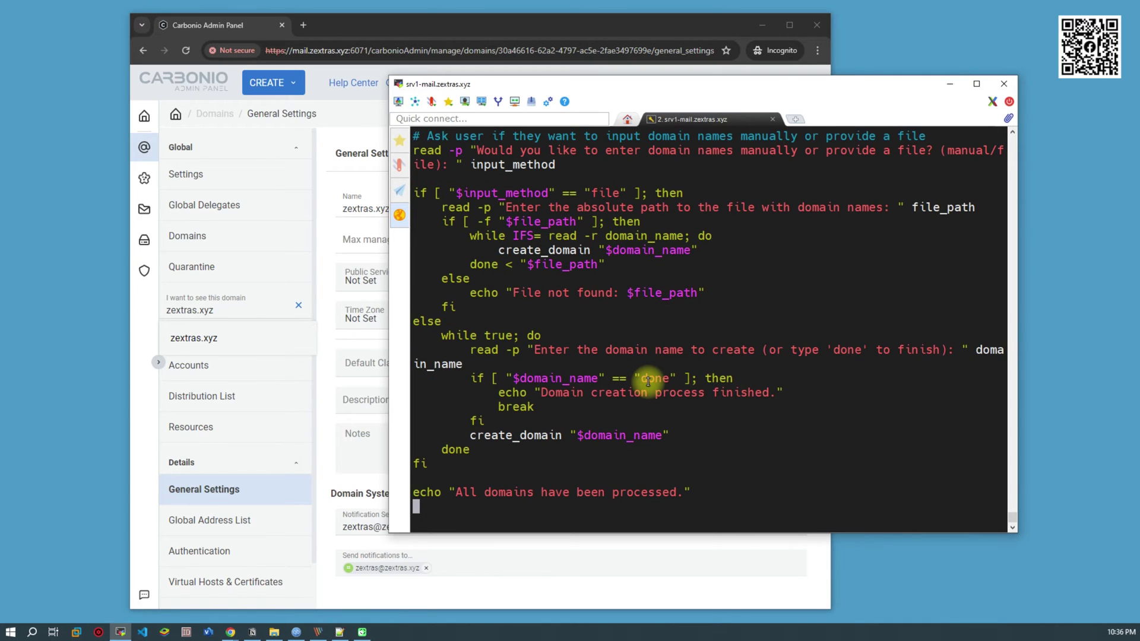
type(":wq!")
key("Return")
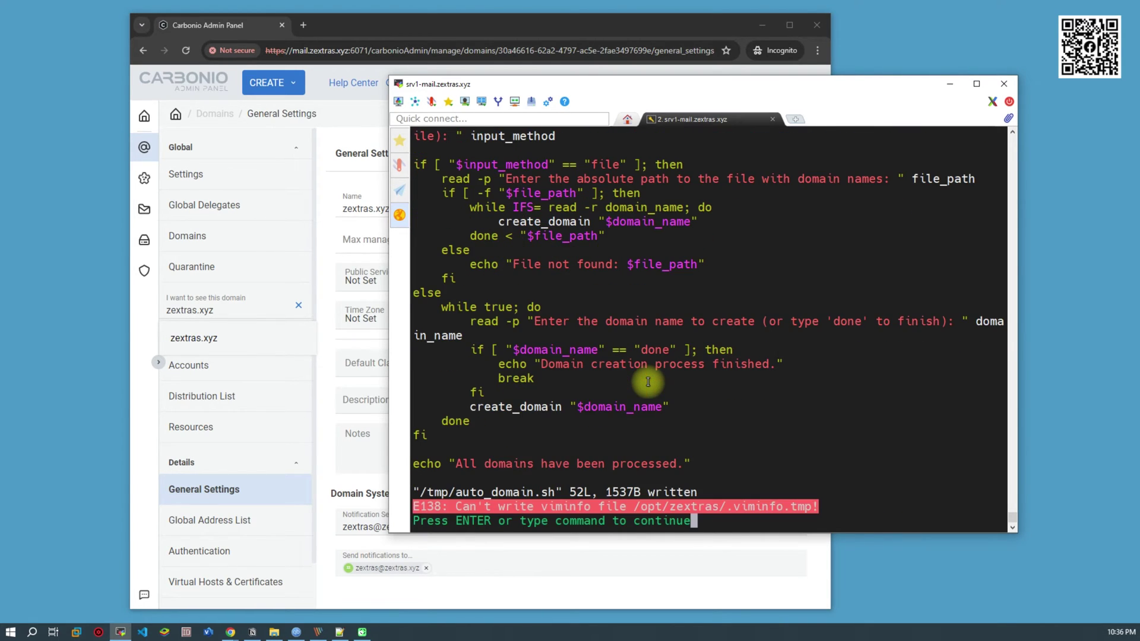
key("Return")
key("Return")
key("Return")
key("Return")
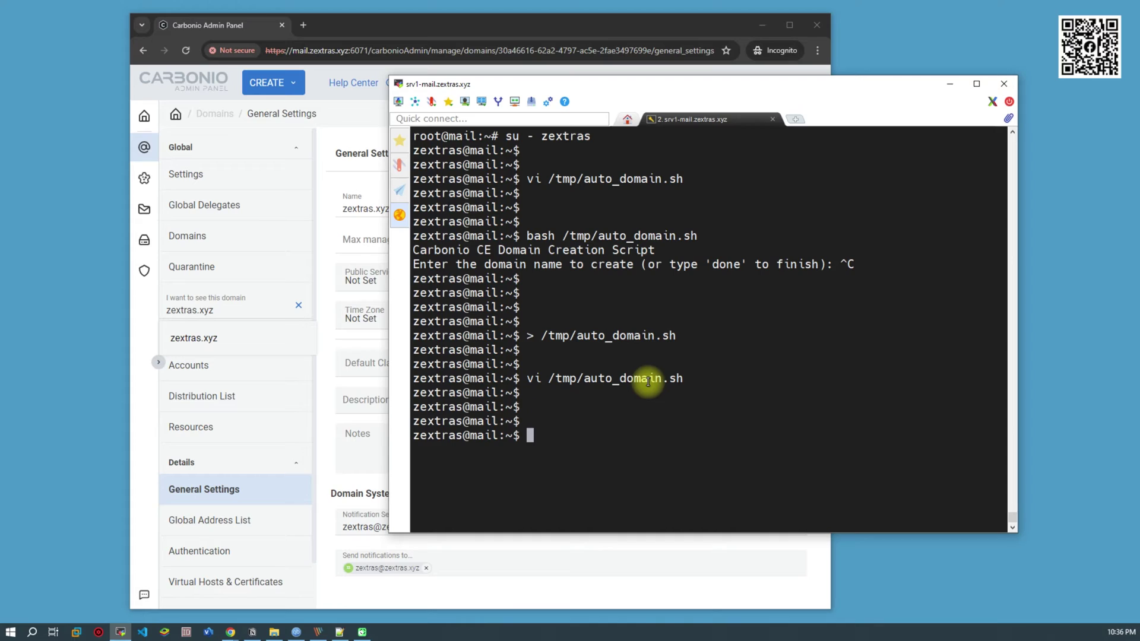
Run bash /tmp/auto_domain.sh and choose 'manual' as the input mode.
type("bash au")
key("BackSpace")
key("BackSpace")
type("/tmp/au")
key("Tab")
type("`")
key("BackSpace")
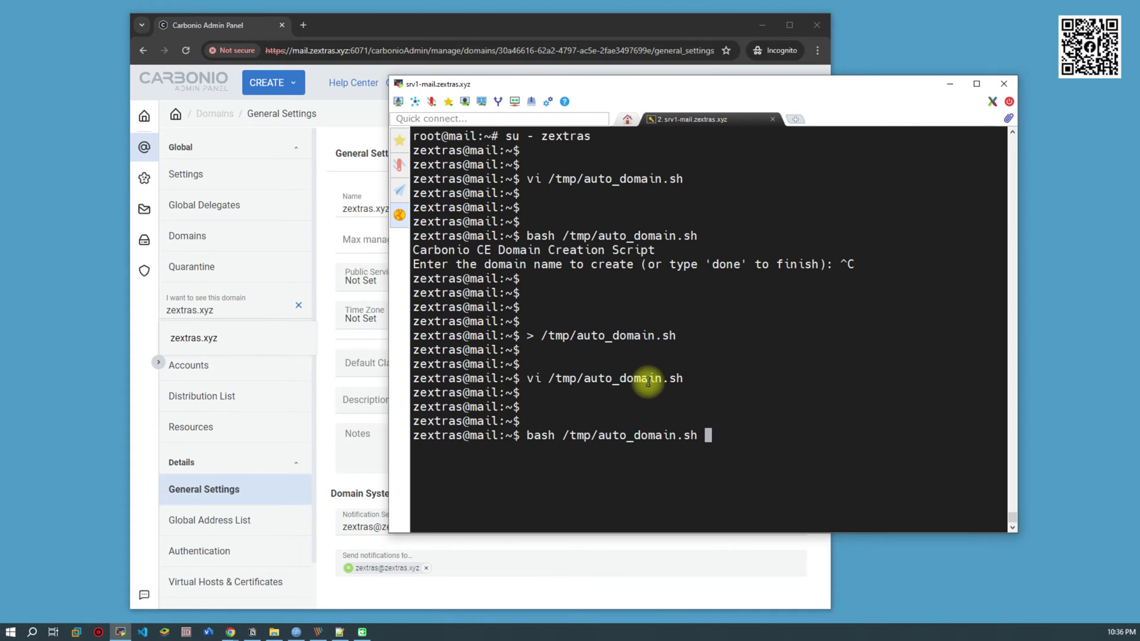
key("Return")
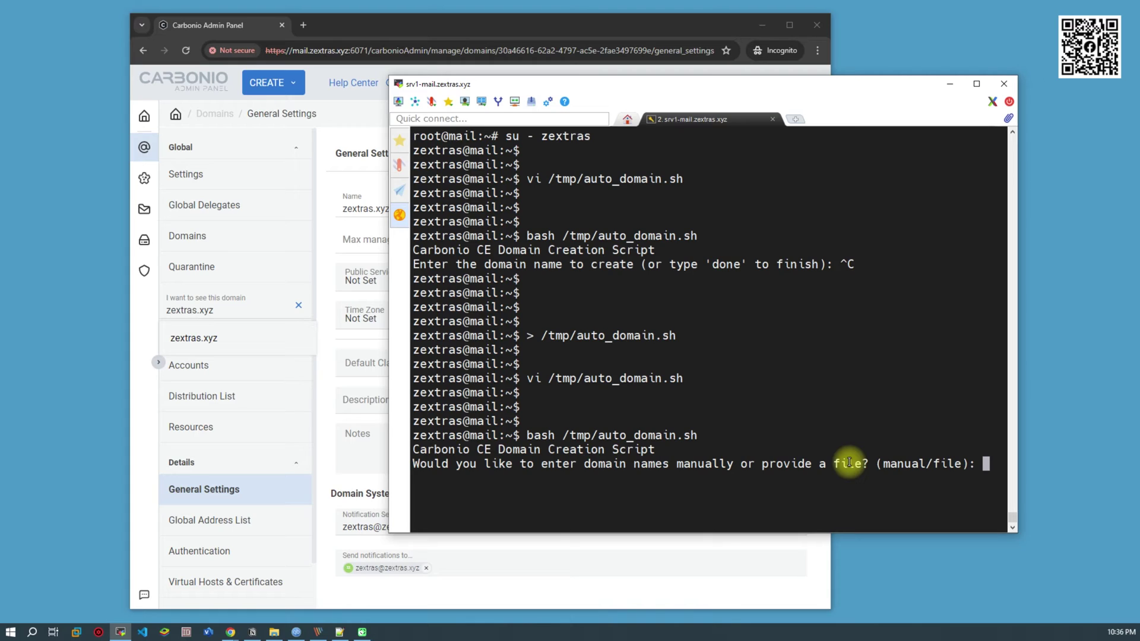
type("manual")
key("Return")
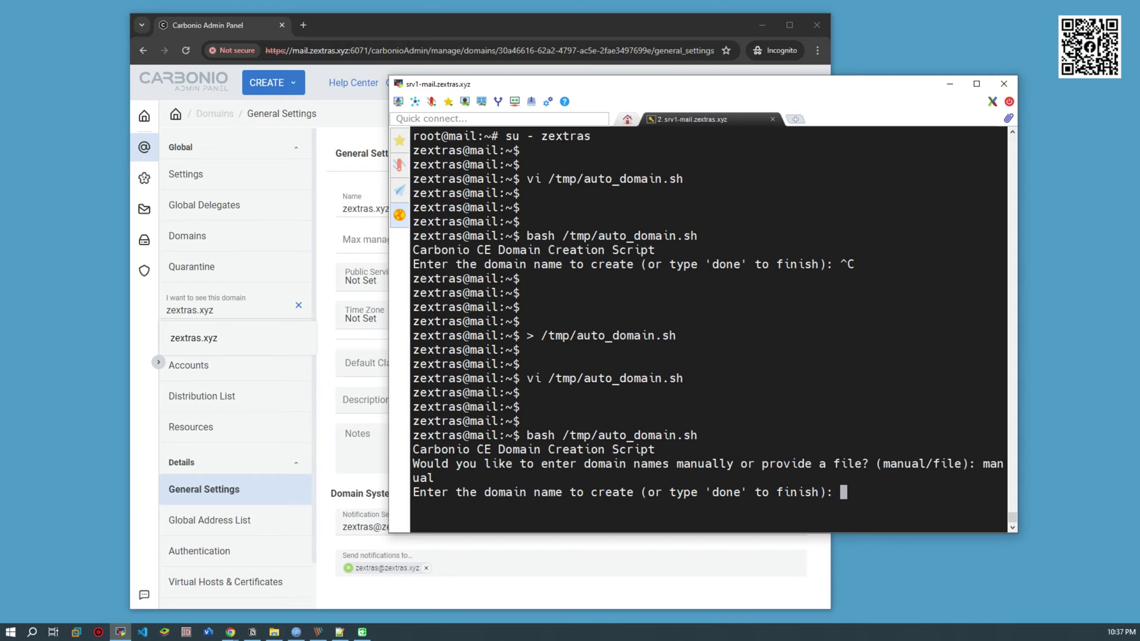
Paste mail.latestserver.xyz at the prompt, then erase it along with the stray escape codes.
key("alt+Tab")
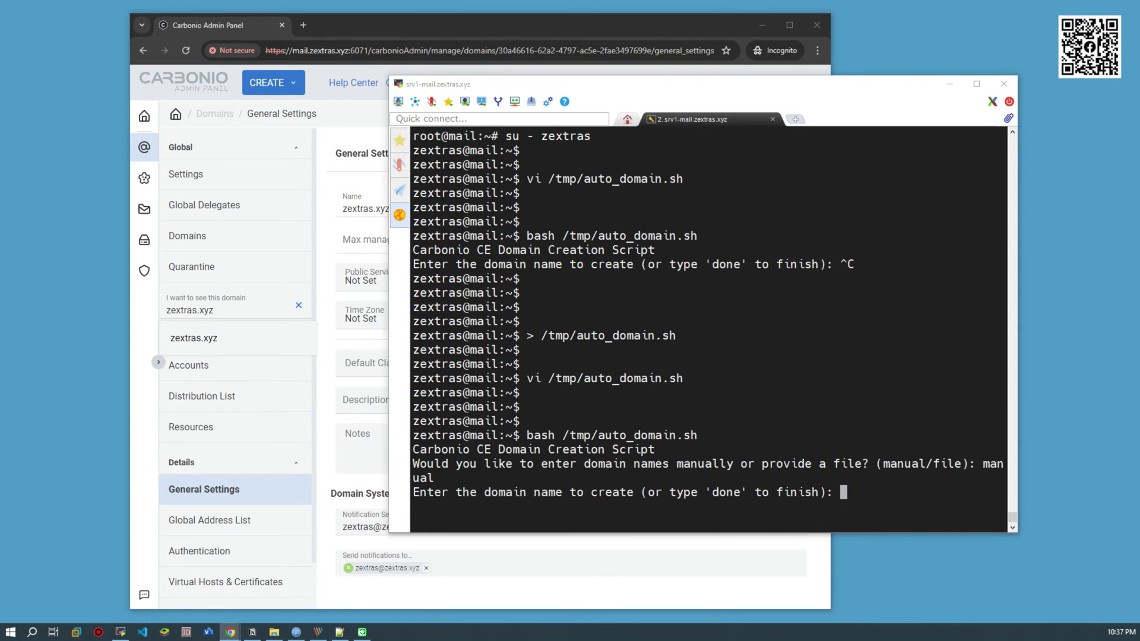
left_click(840, 409)
right_click(840, 409)
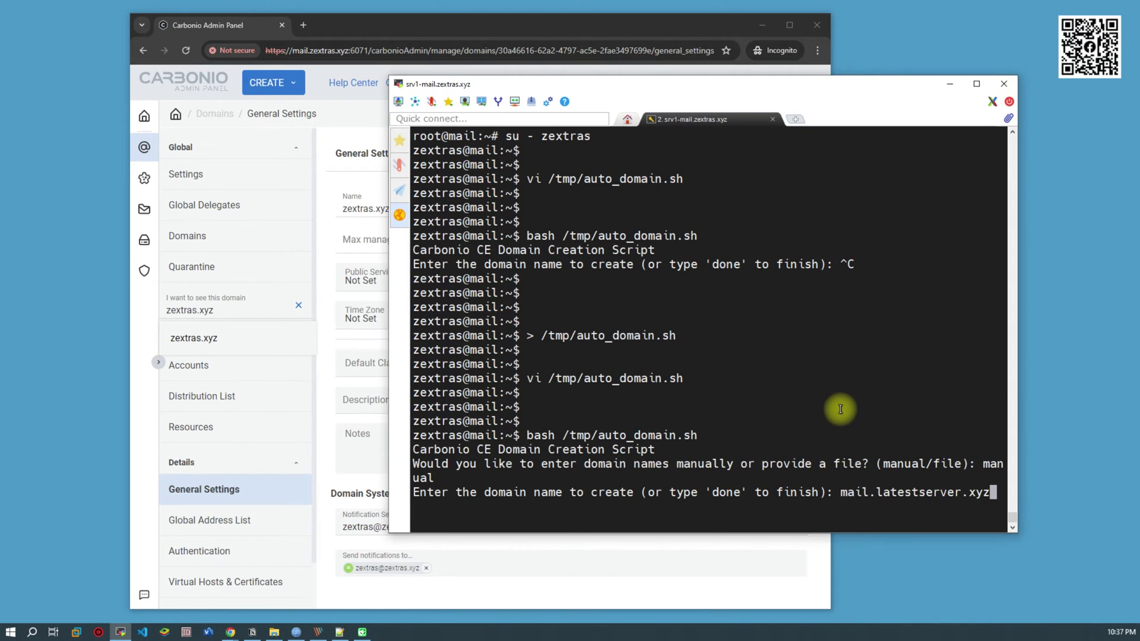
key("Left")
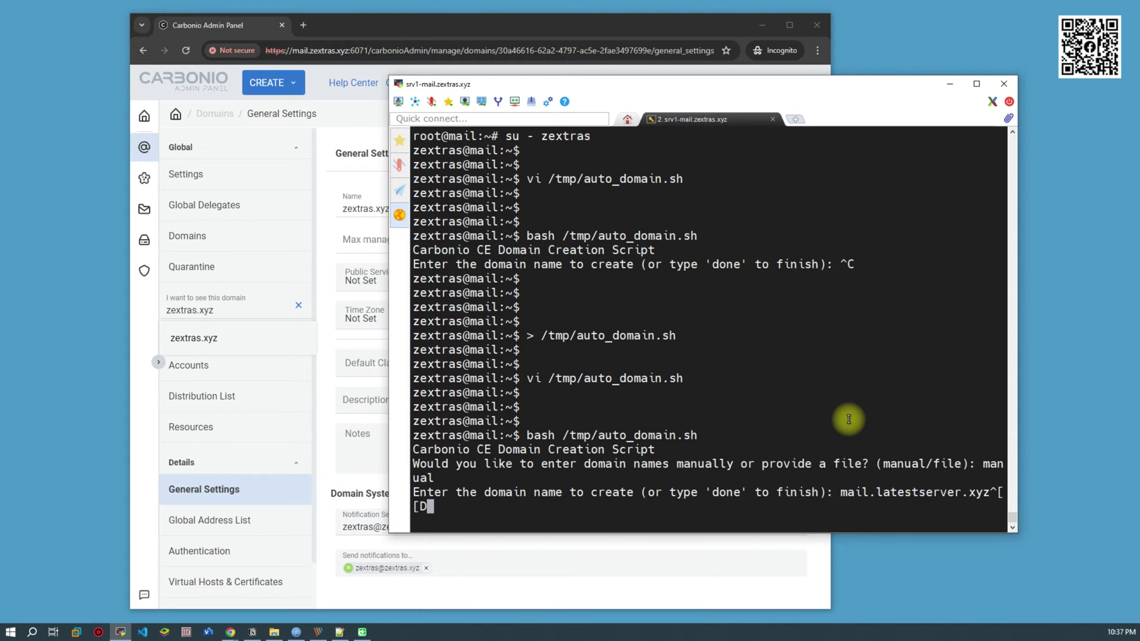
key("Left")
key("Left")
key("Left")
key("Left")
key("Left")
key("Left")
key("Left")
key("Left")
key("Left")
key("Left")
key("Left")
key("Left")
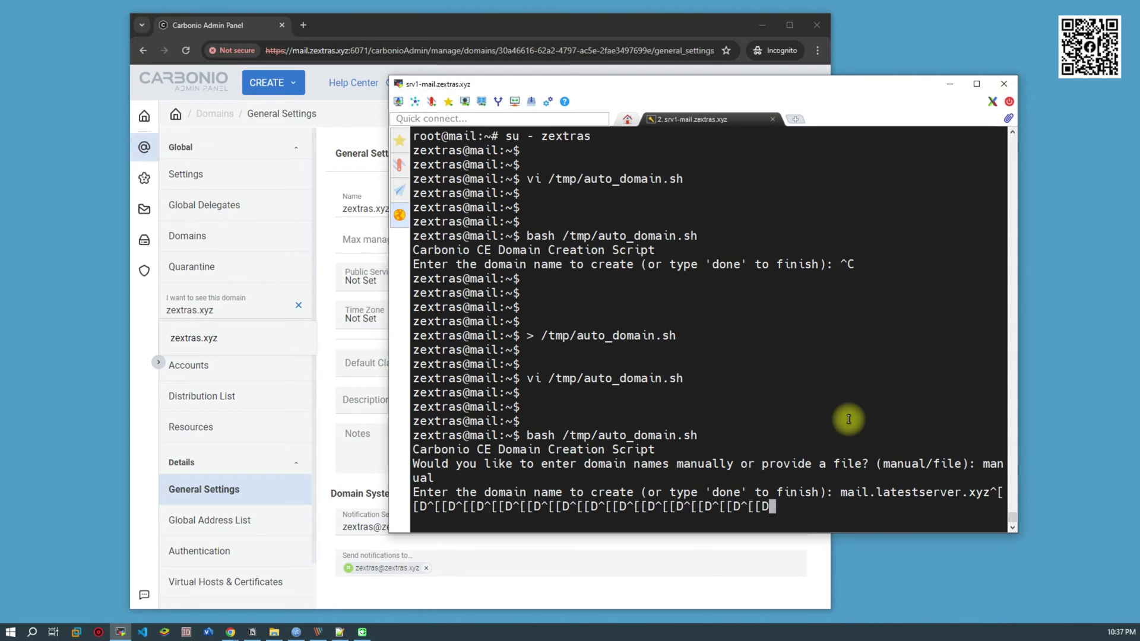
key("BackSpace")
key("BackSpace")
key("BackSpace")
key("BackSpace")
key("BackSpace")
key("BackSpace")
key("BackSpace")
key("BackSpace")
key("BackSpace")
key("BackSpace")
key("BackSpace")
key("BackSpace")
key("BackSpace")
key("BackSpace")
key("BackSpace")
key("BackSpace")
key("BackSpace")
key("BackSpace")
key("BackSpace")
key("BackSpace")
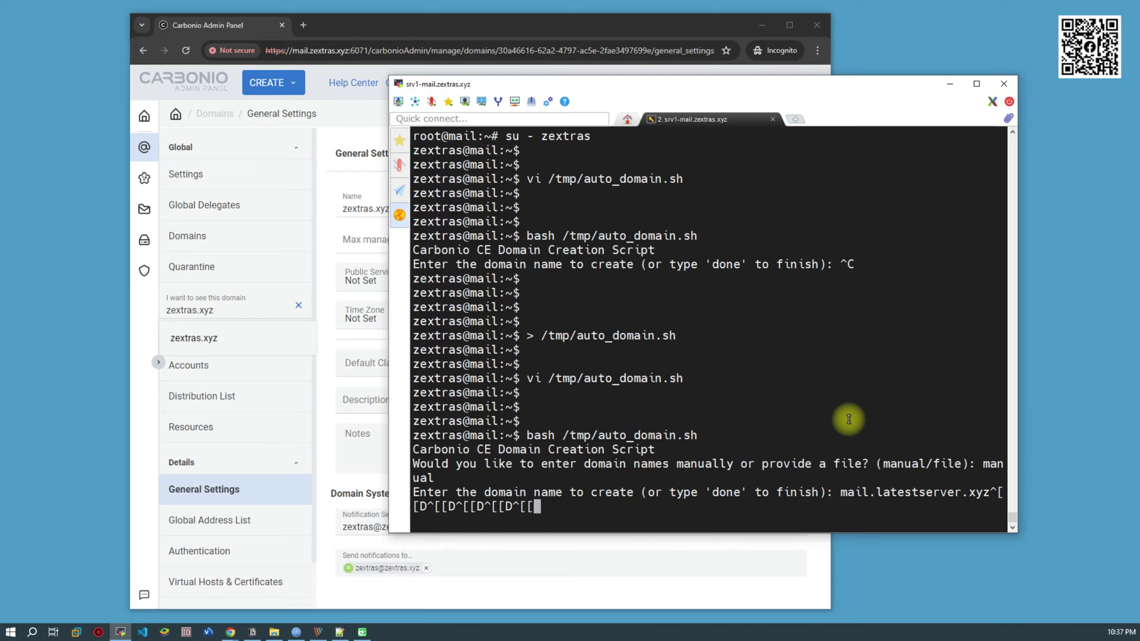
key("BackSpace")
key("BackSpace")
key("BackSpace")
key("BackSpace")
key("BackSpace")
key("BackSpace")
key("BackSpace")
key("BackSpace")
key("BackSpace")
key("BackSpace")
key("BackSpace")
key("BackSpace")
key("BackSpace")
key("BackSpace")
key("BackSpace")
key("BackSpace")
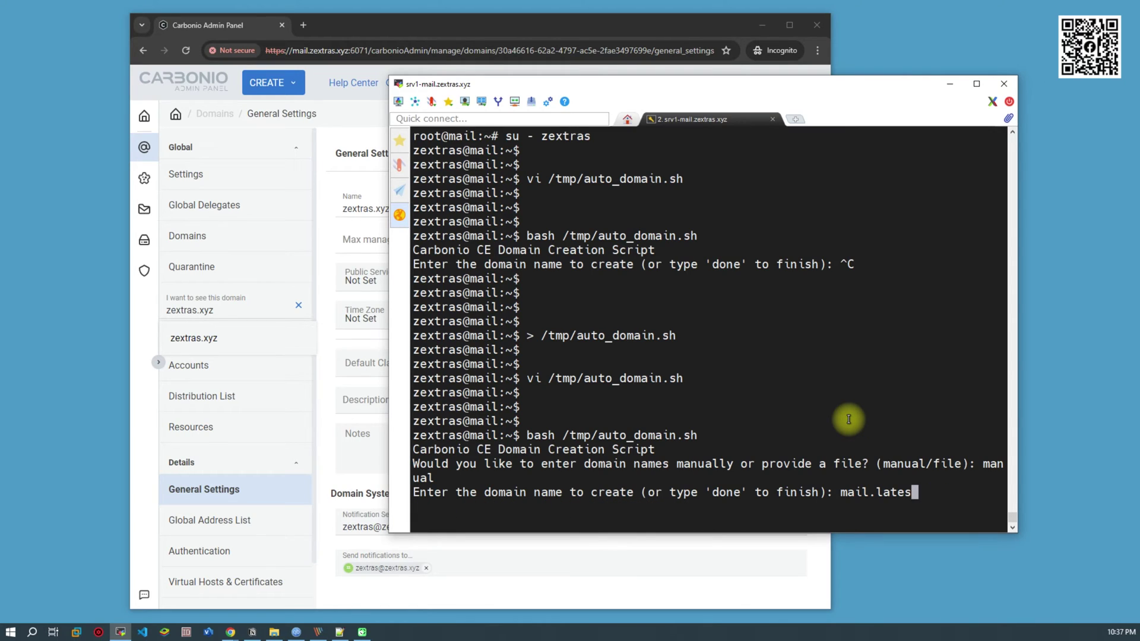
key("BackSpace")
key("BackSpace")
key("BackSpace")
key("BackSpace")
key("BackSpace")
key("BackSpace")
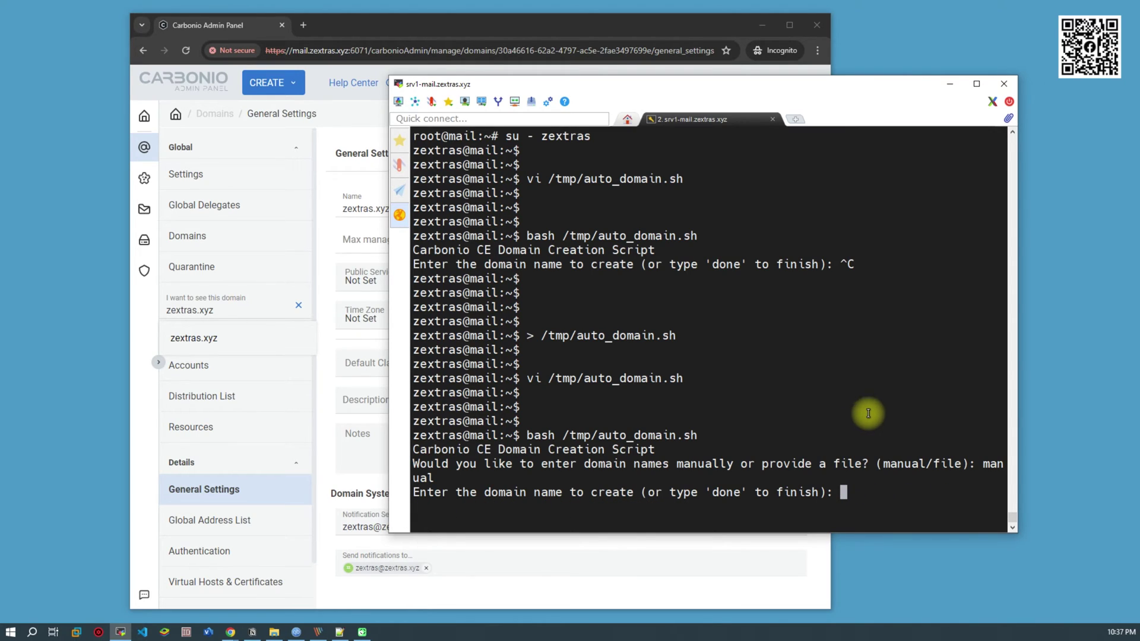
Create the domains latestserver.xyz and sampleserver.xyz at the script prompt.
key("alt+Tab")
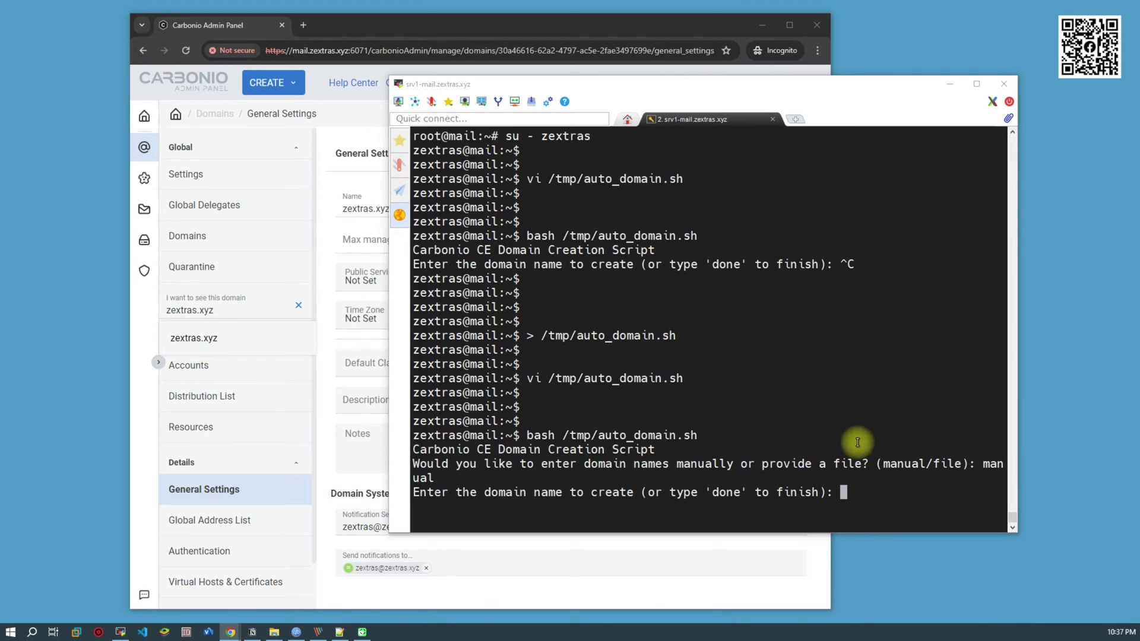
left_click(795, 430)
right_click(795, 430)
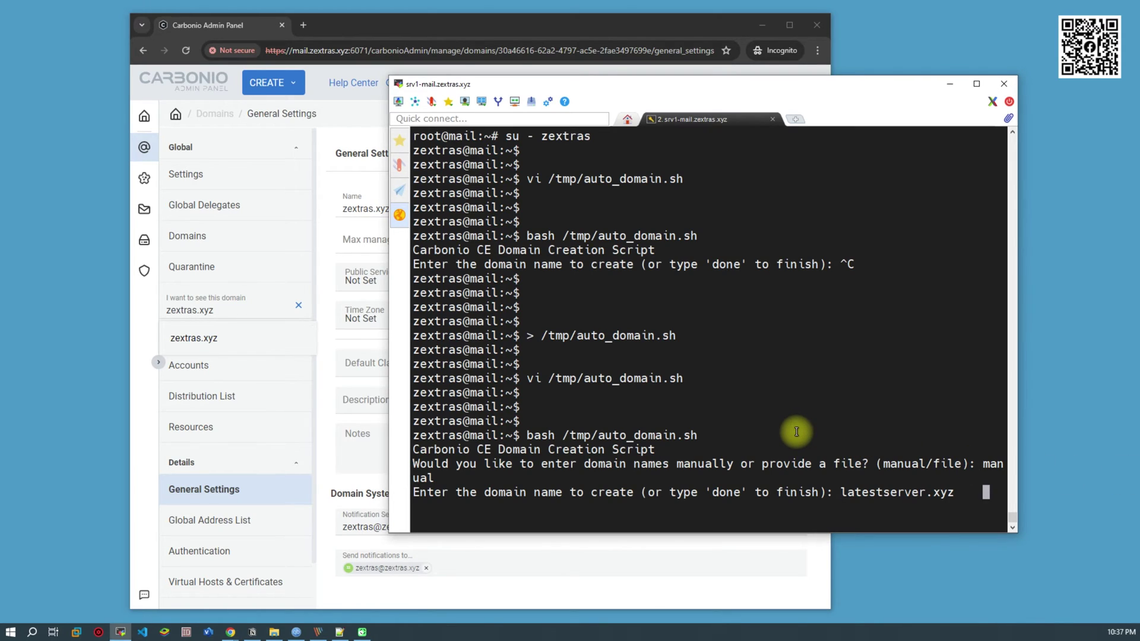
key("BackSpace")
key("BackSpace")
key("BackSpace")
key("BackSpace")
key("BackSpace")
key("BackSpace")
type("yz")
key("Return")
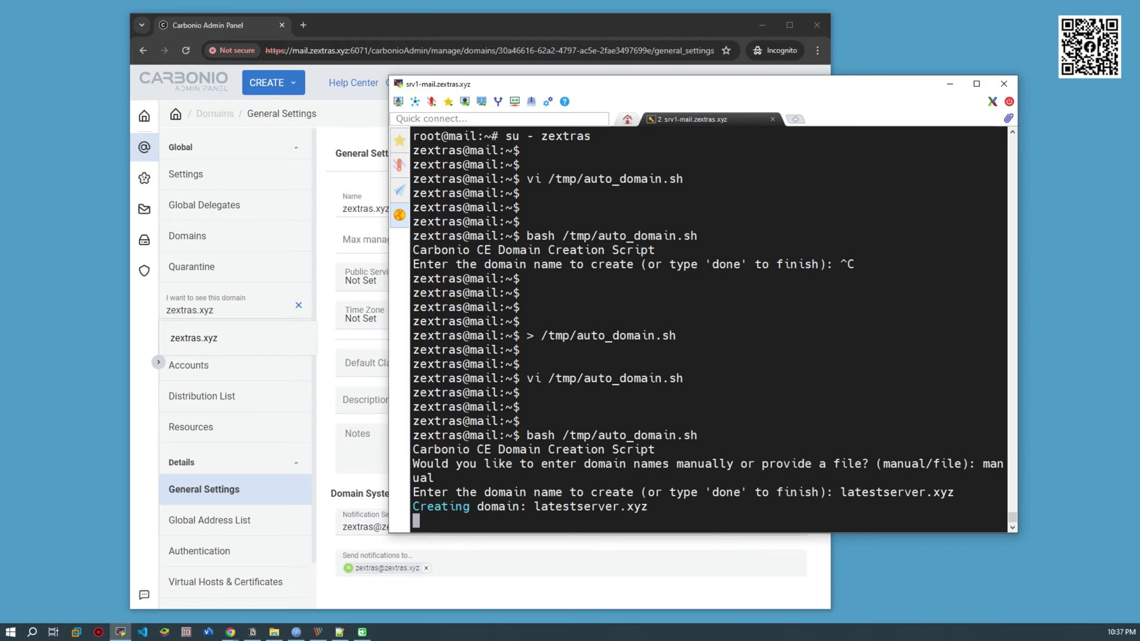
key("alt+Tab")
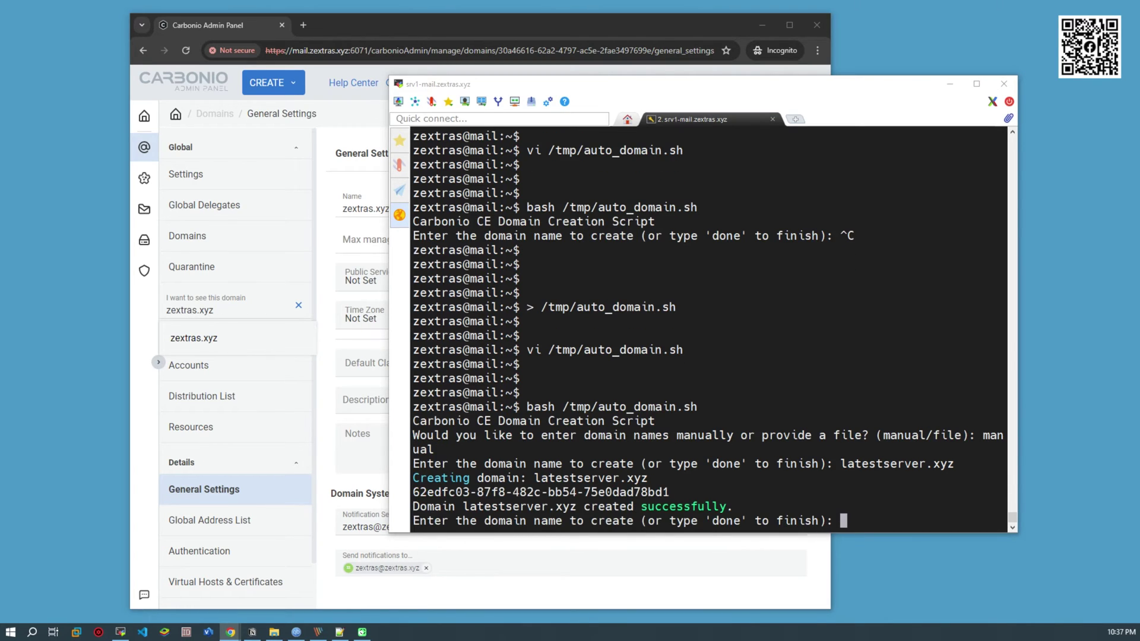
left_click(835, 451)
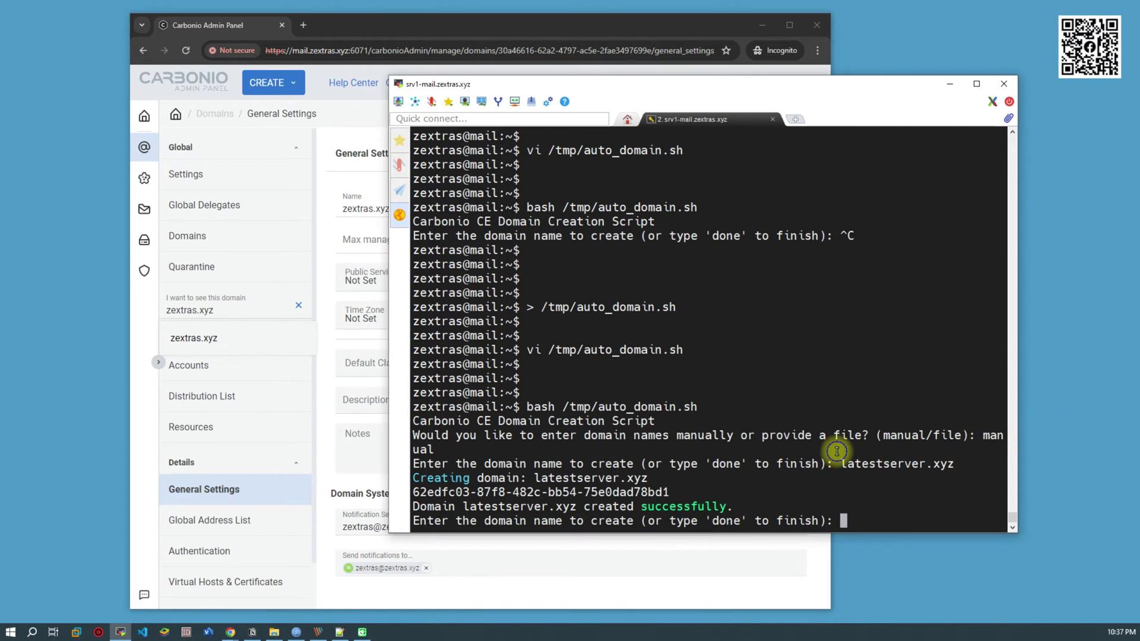
type("sampleserver.xyz")
key("Return")
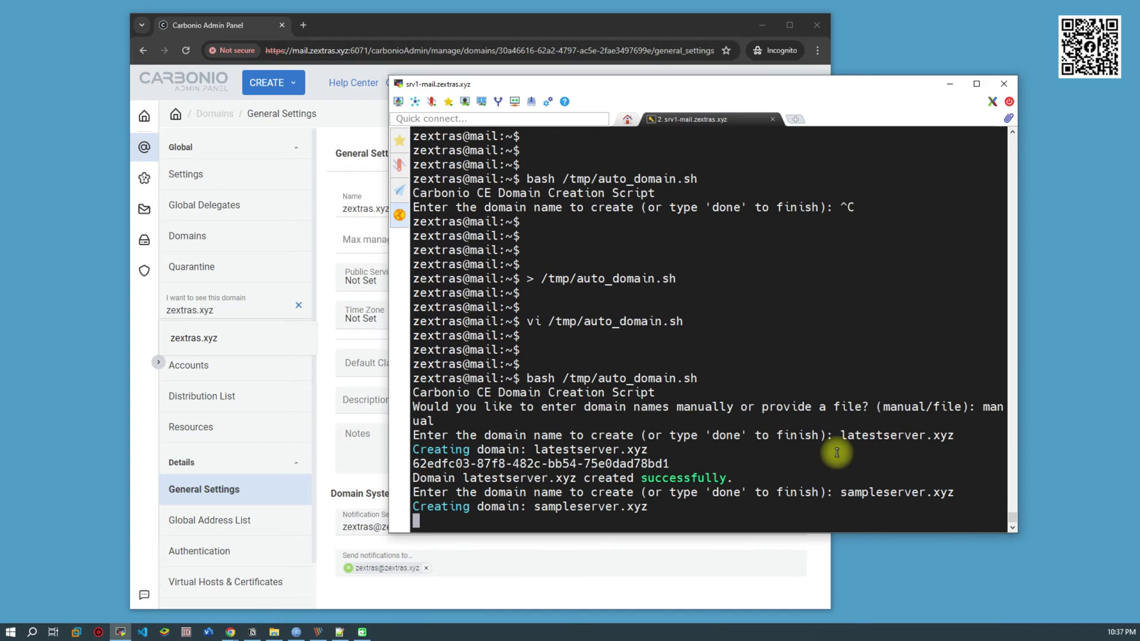
Type mail.oldserver.xyz, then erase the garbled entry from the domain prompt.
key("alt+Tab")
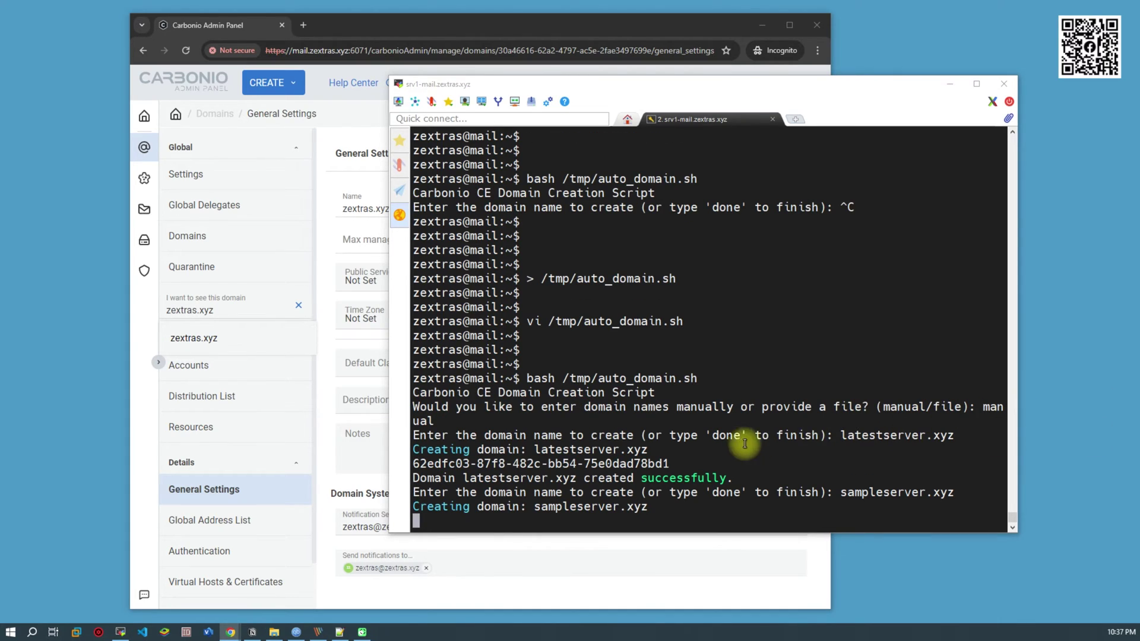
left_click(726, 441)
type("mail.oldserver.xyz")
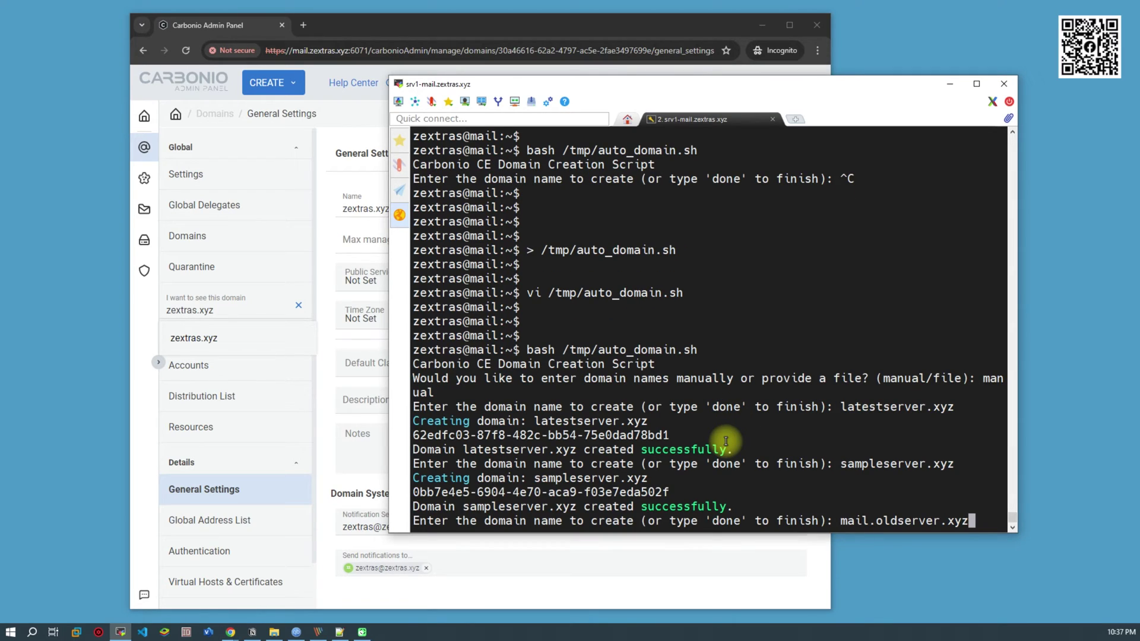
key("Left")
key("Left")
key("Left")
key("Left")
key("Left")
key("Left")
key("Left")
key("Left")
key("Left")
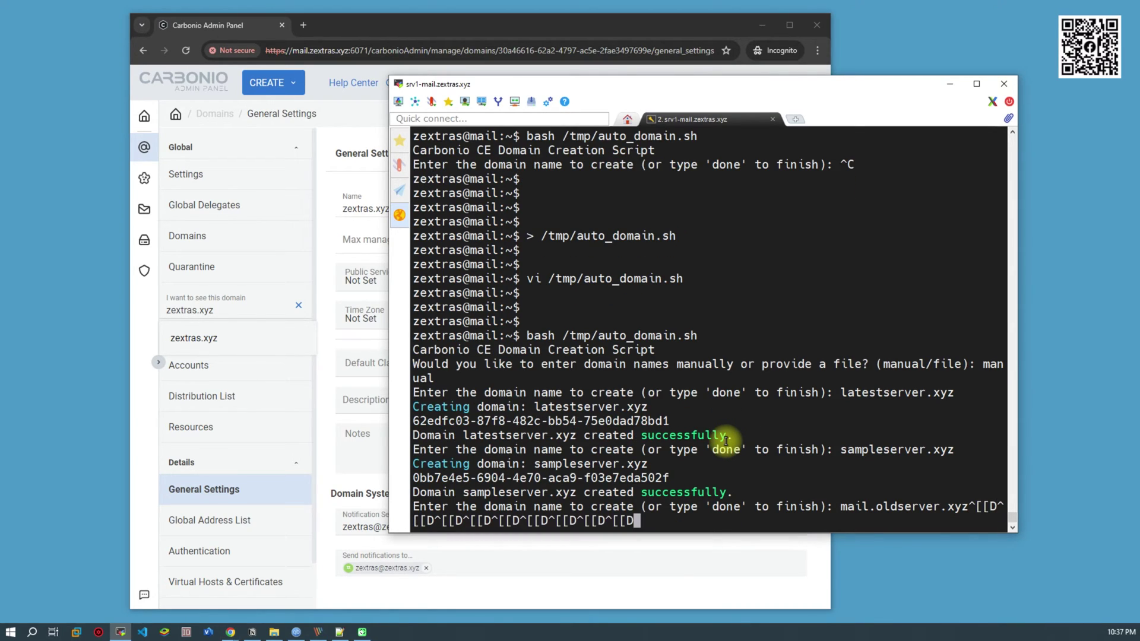
key("BackSpace")
key("BackSpace")
key("BackSpace")
key("BackSpace")
key("BackSpace")
key("BackSpace")
key("BackSpace")
key("BackSpace")
key("BackSpace")
key("BackSpace")
key("BackSpace")
key("BackSpace")
key("BackSpace")
key("BackSpace")
key("BackSpace")
key("BackSpace")
key("BackSpace")
key("BackSpace")
key("BackSpace")
key("BackSpace")
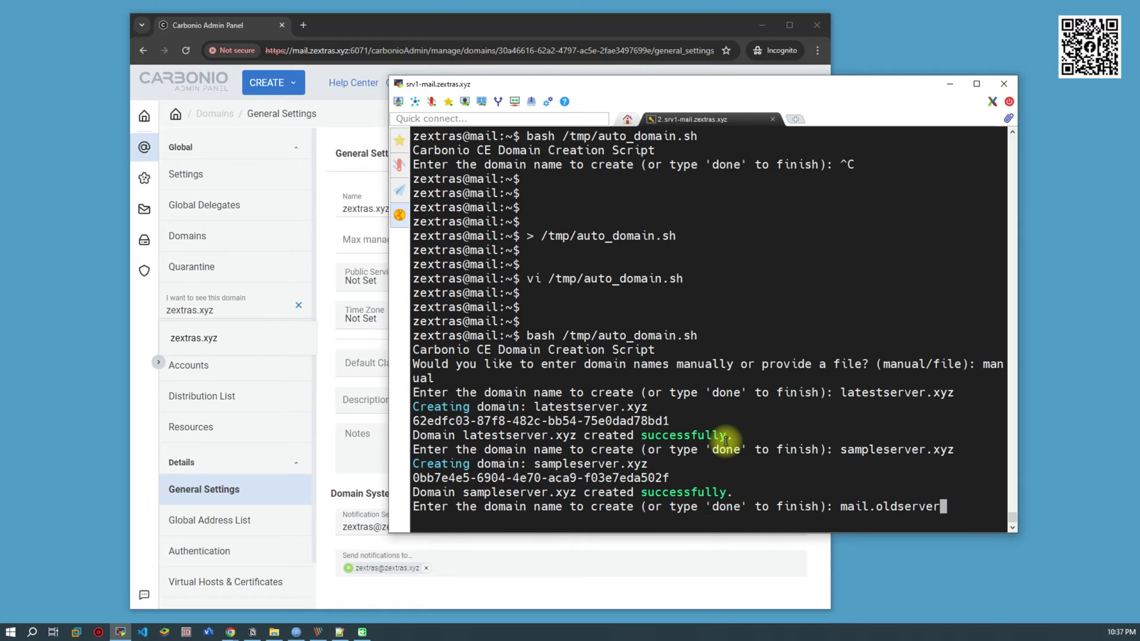
key("BackSpace")
key("BackSpace")
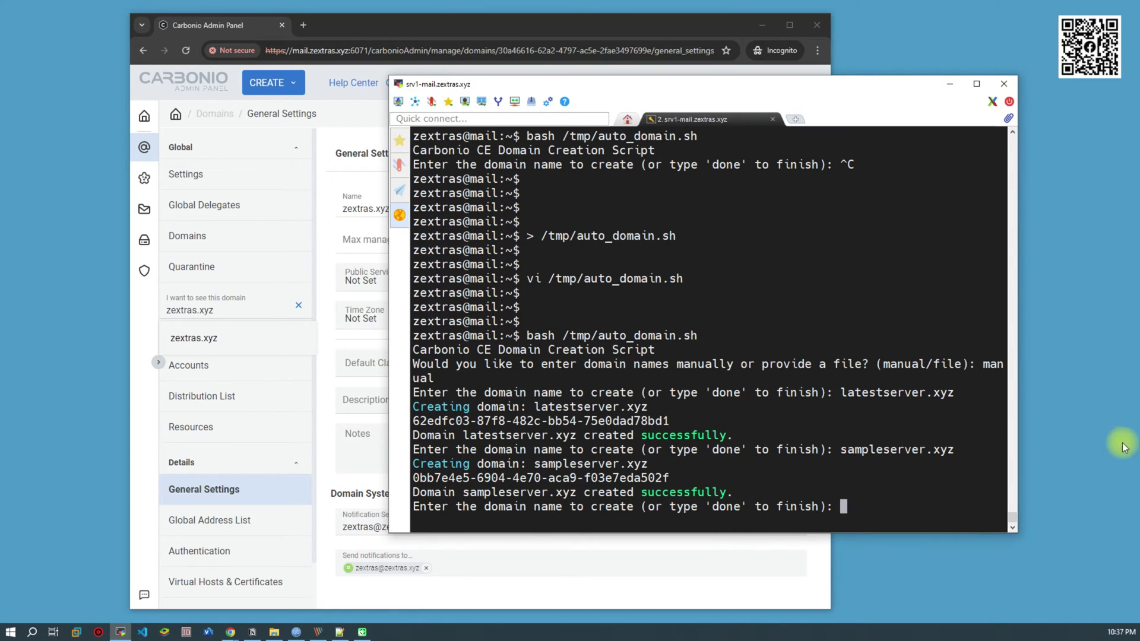
Create the domain oldserver.xyz.
key("alt+Tab")
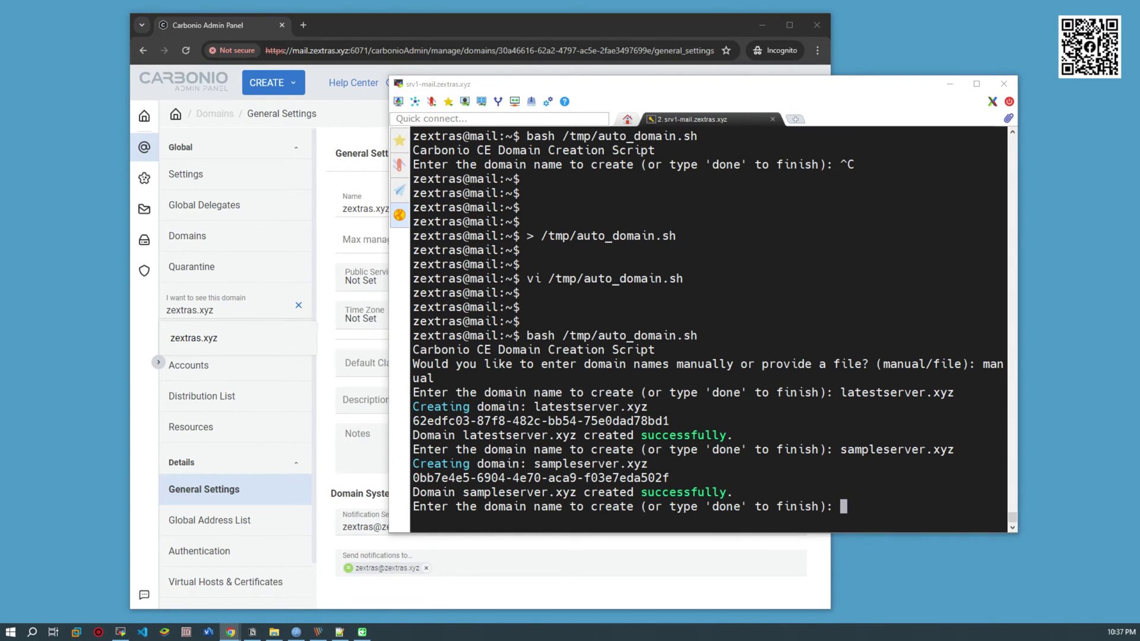
left_click(749, 367)
type("oldserver.xyz")
key("Return")
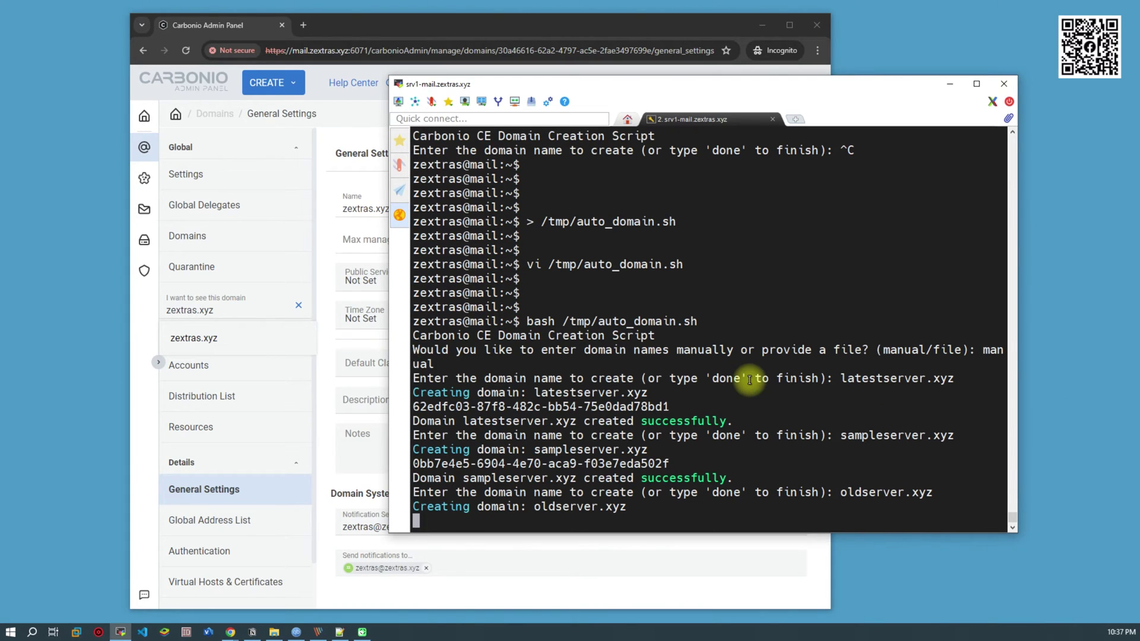
Enter and submit sampleservers.xyz after fixing the mistyped name.
key("alt+Tab")
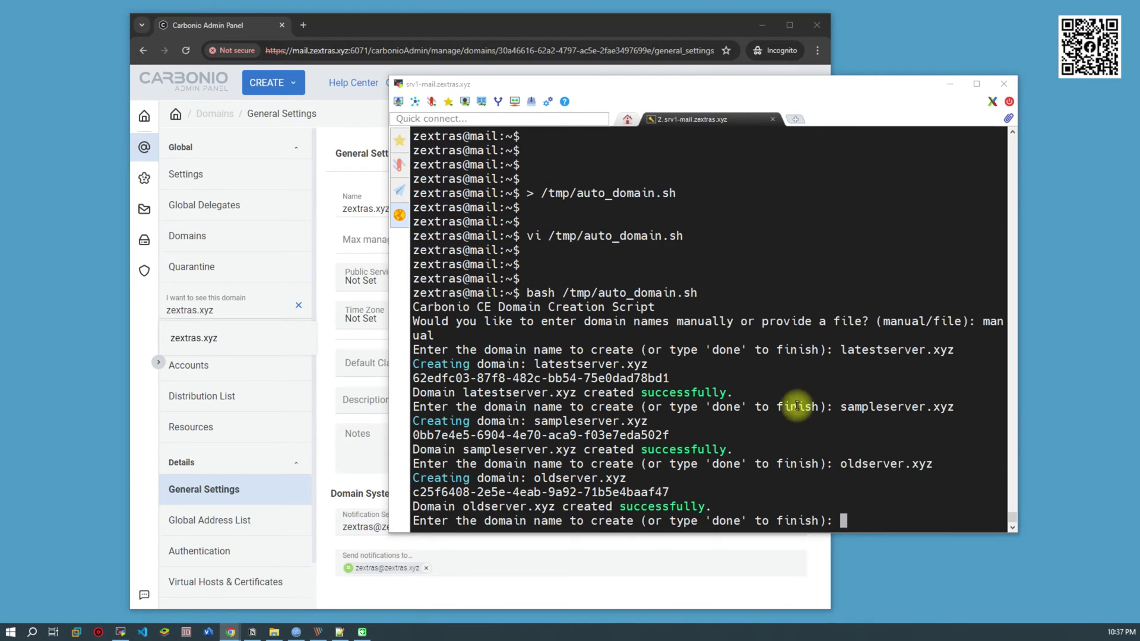
left_click(717, 414)
type("ampleservers.xyz")
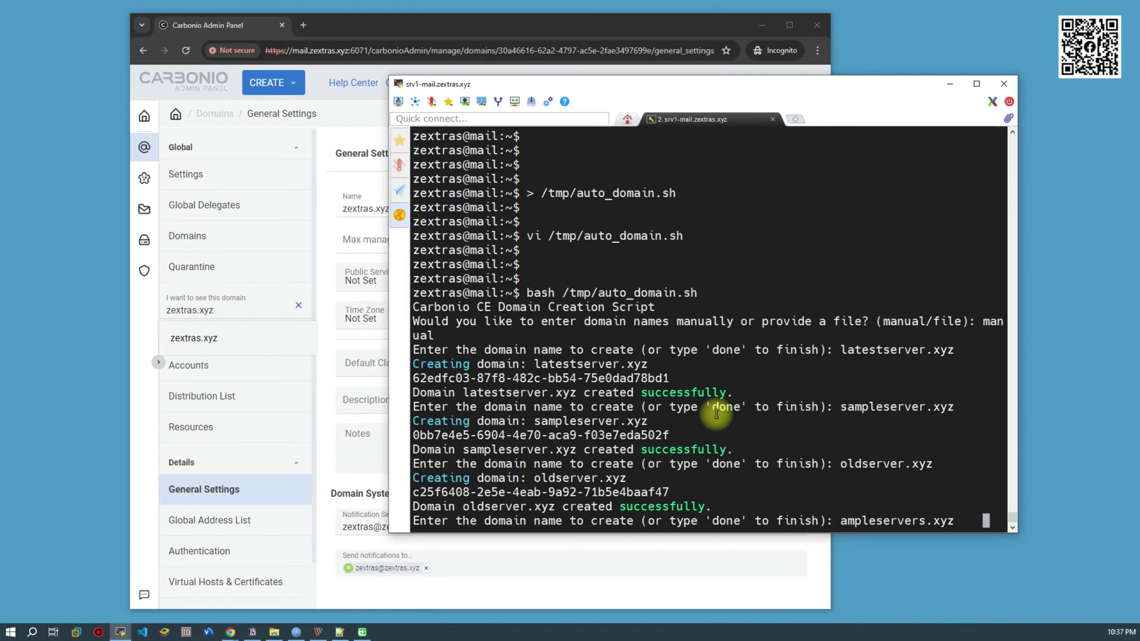
key("BackSpace")
key("BackSpace")
key("BackSpace")
key("BackSpace")
key("BackSpace")
key("BackSpace")
key("BackSpace")
key("BackSpace")
key("BackSpace")
key("BackSpace")
key("BackSpace")
key("BackSpace")
key("BackSpace")
key("BackSpace")
key("BackSpace")
key("BackSpace")
key("BackSpace")
key("BackSpace")
key("BackSpace")
key("BackSpace")
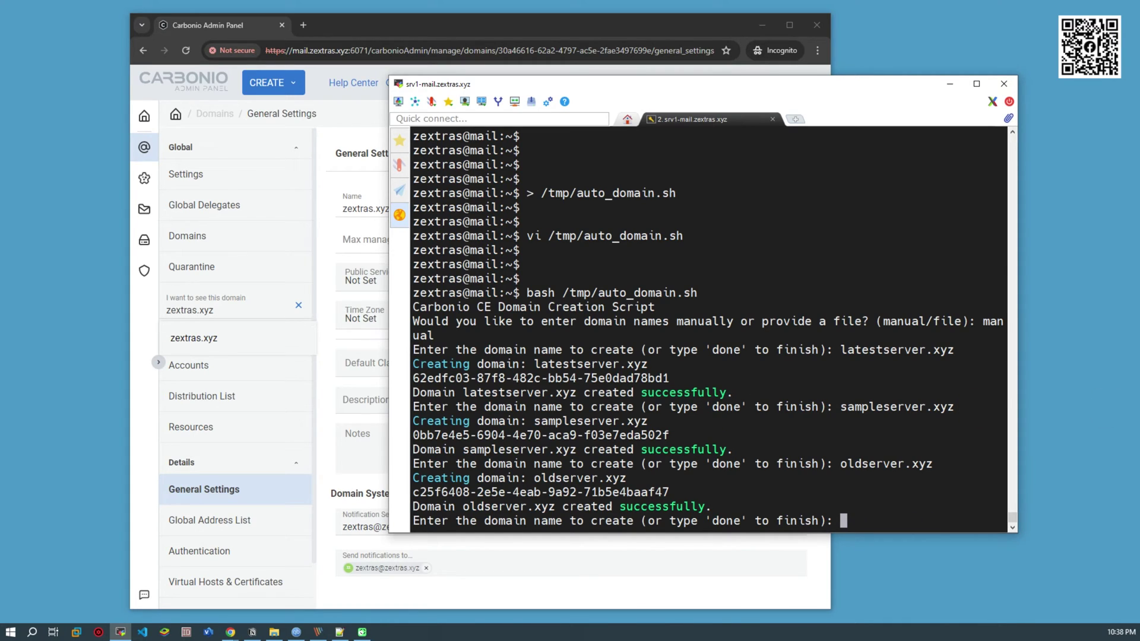
key("alt+Tab")
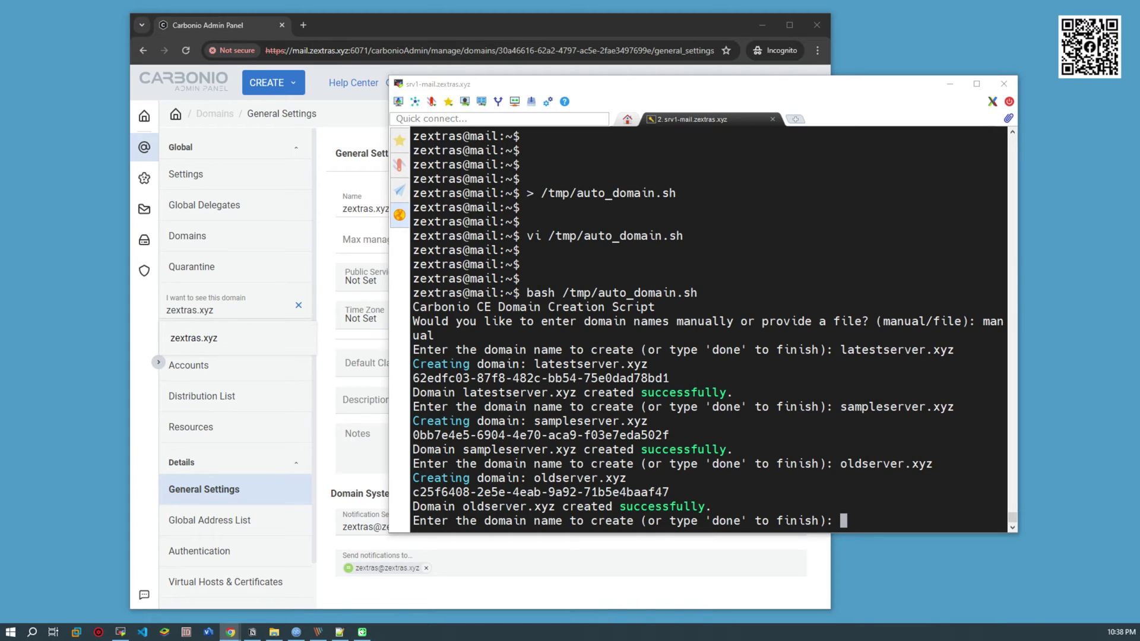
left_click(858, 407)
right_click(858, 396)
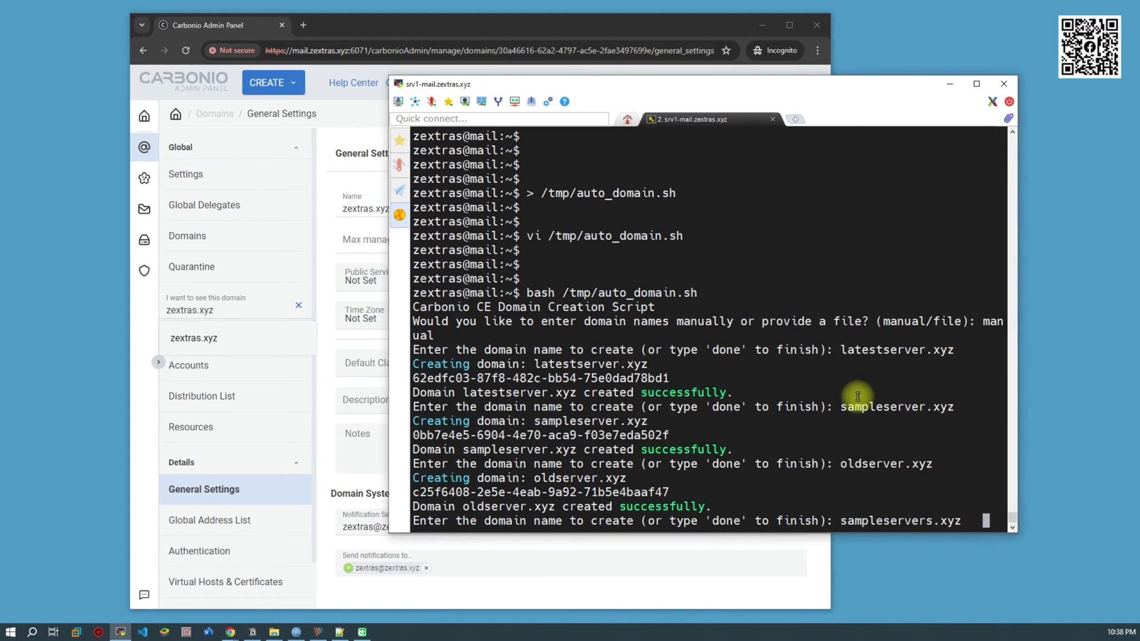
key("BackSpace")
key("BackSpace")
key("BackSpace")
key("BackSpace")
type("z")
key("Return")
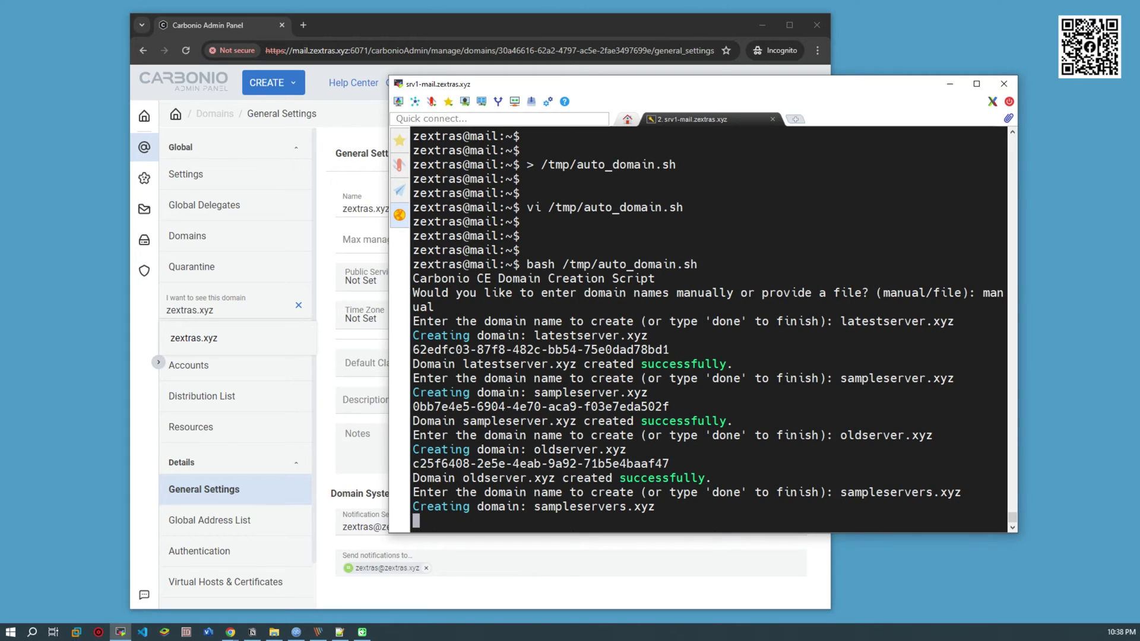
Submit corporatemailbox.xyz, then paste enterprisemailpro.xyz at the next prompt.
key("alt+Tab")
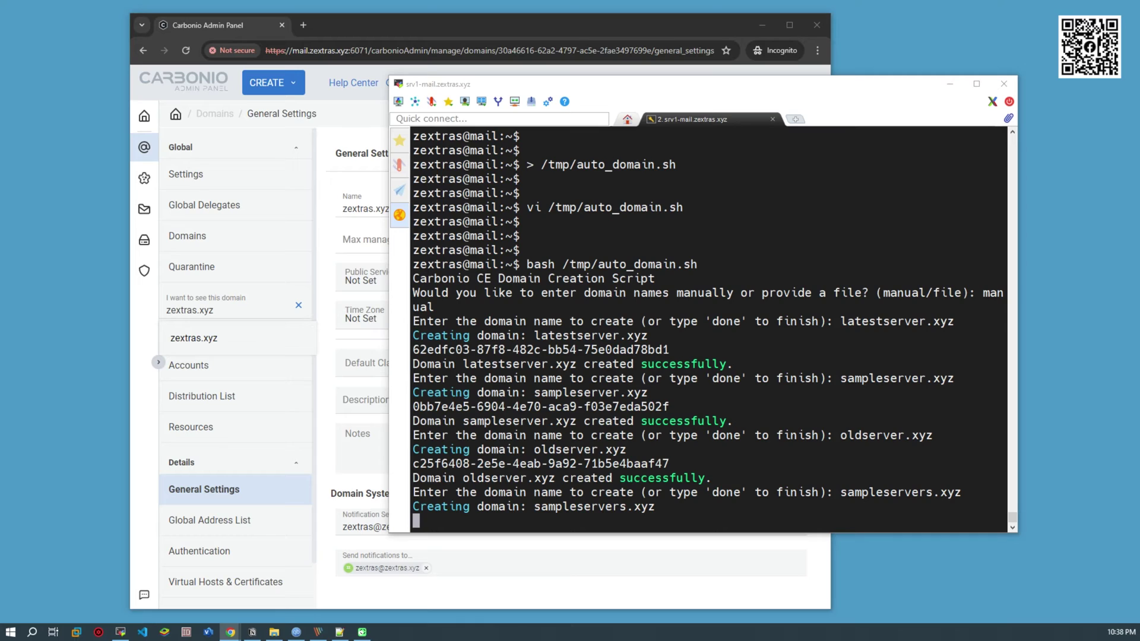
right_click(885, 391)
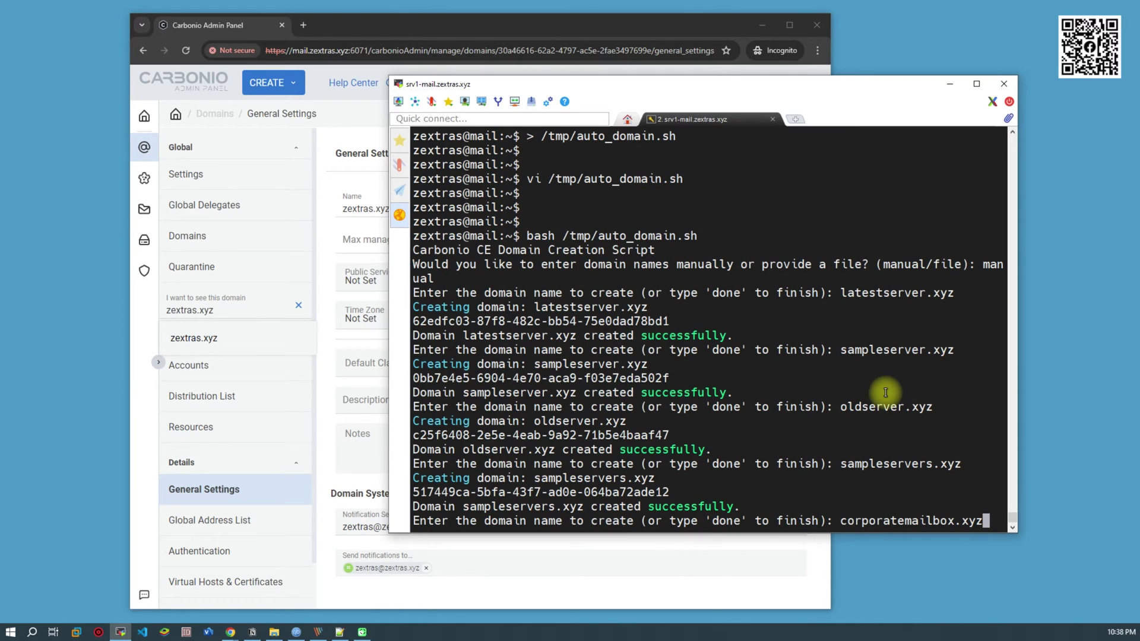
key("Return")
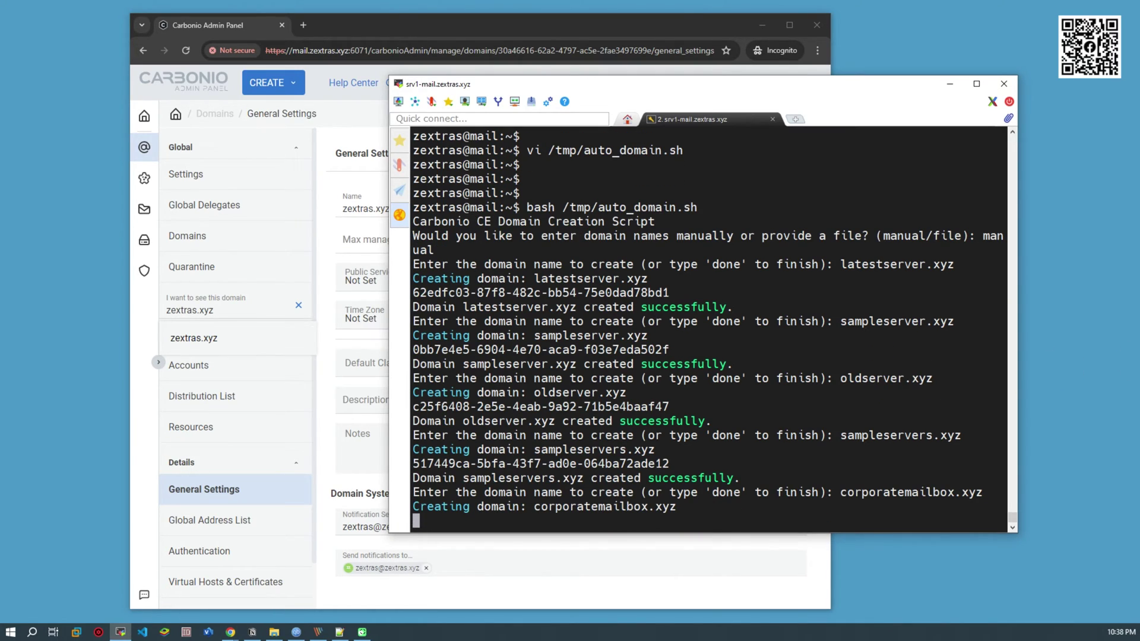
key("alt+Tab")
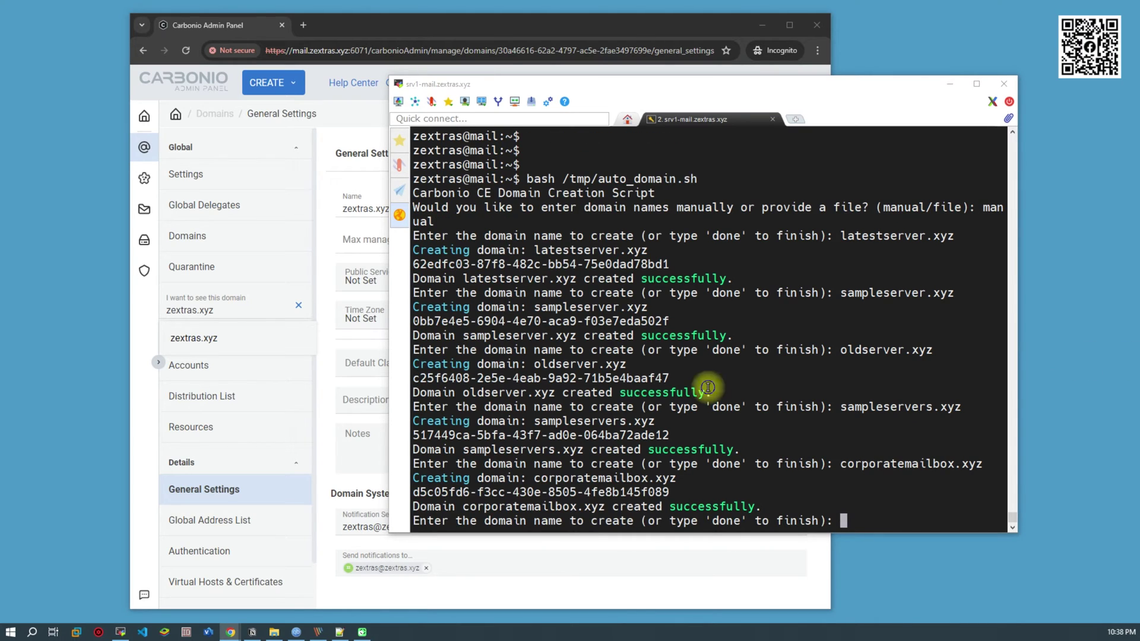
right_click(708, 389)
Create enterprisemailpro.xyz and end the domain script with 'done', then start carbonio prov -l gad.
key("Return")
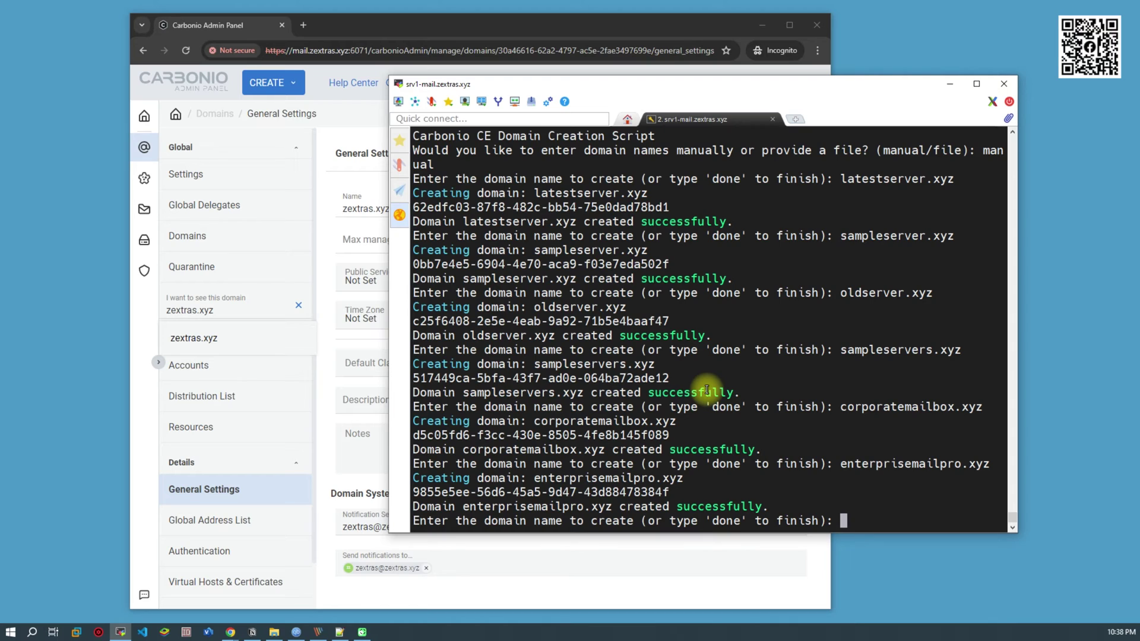
type("done")
key("Return")
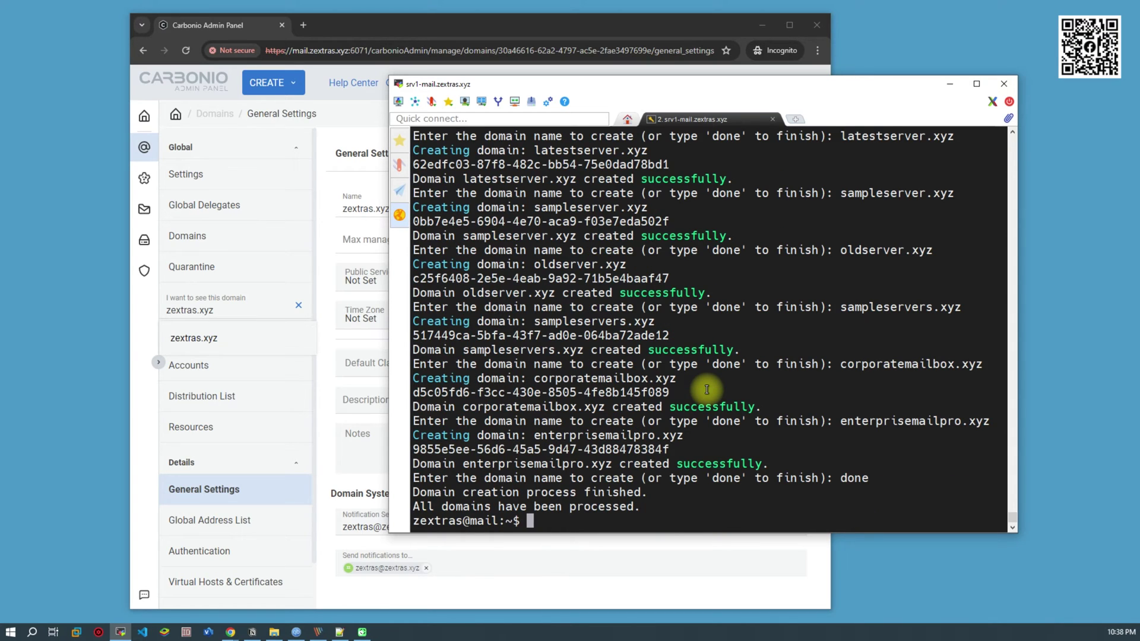
key("Return")
key("Return")
key("Return")
key("Return")
key("Return")
key("Return")
key("Return")
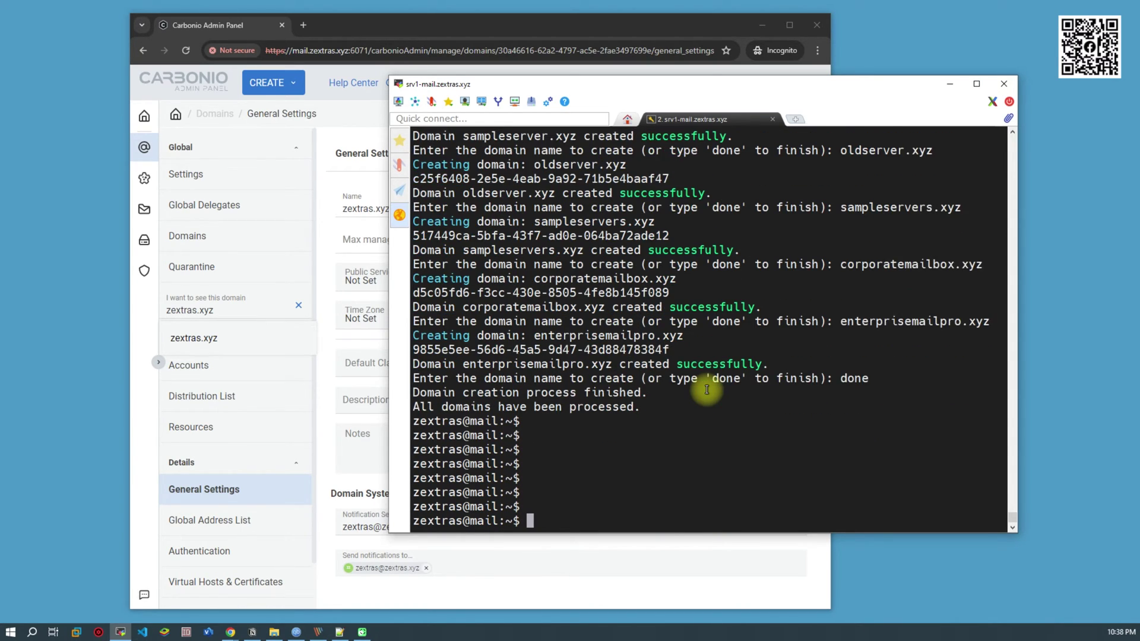
type("carbonio prov -l ga")
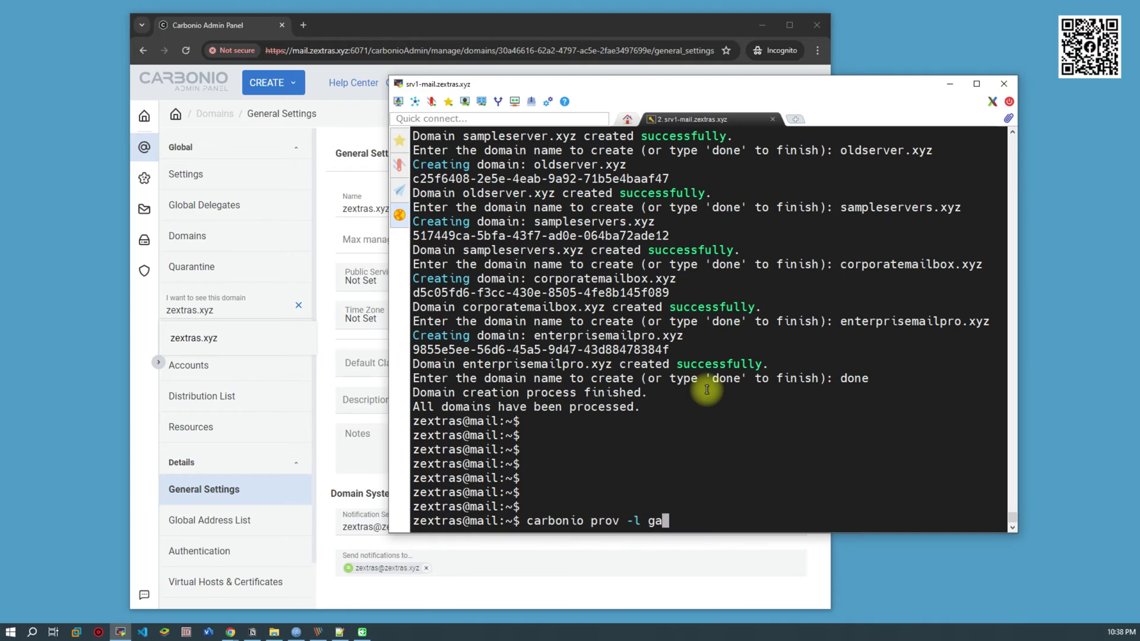
type("d")
Run carbonio prov -l gad and select the domains listed, zextras.xyz through enterprisemailpro.xyz.
key("Return")
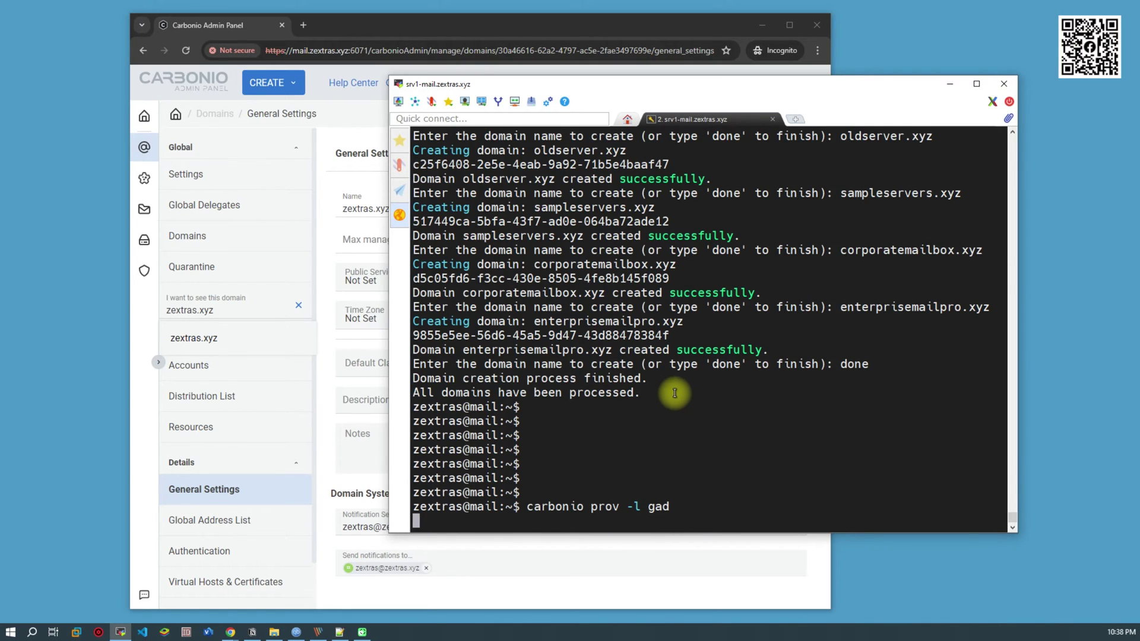
triple_click(415, 420)
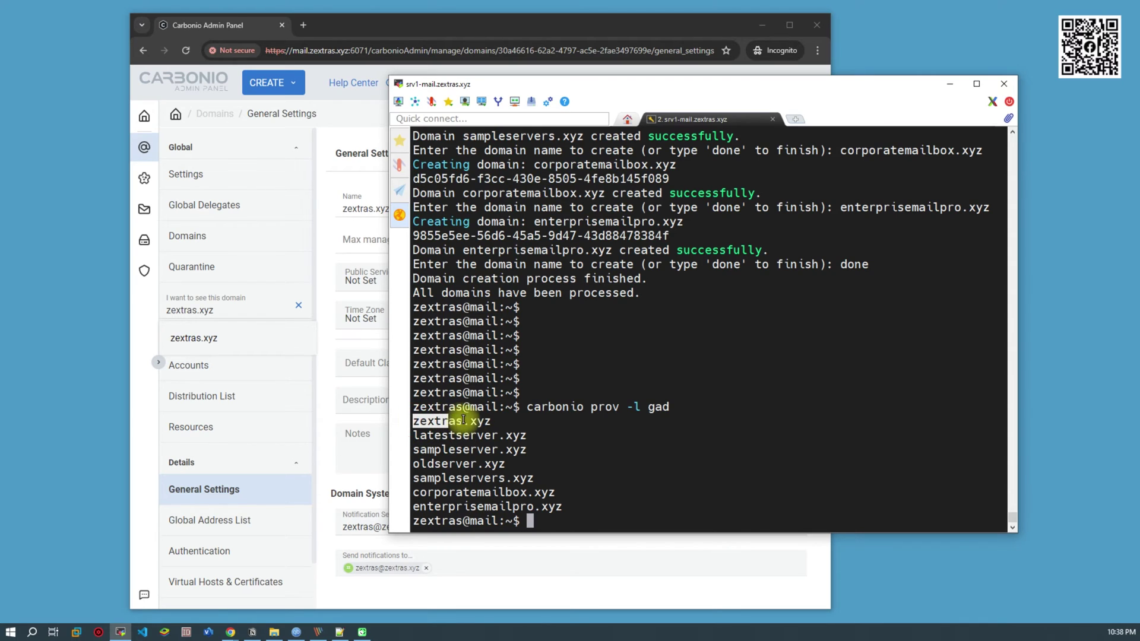
left_click_drag(416, 435, 594, 502)
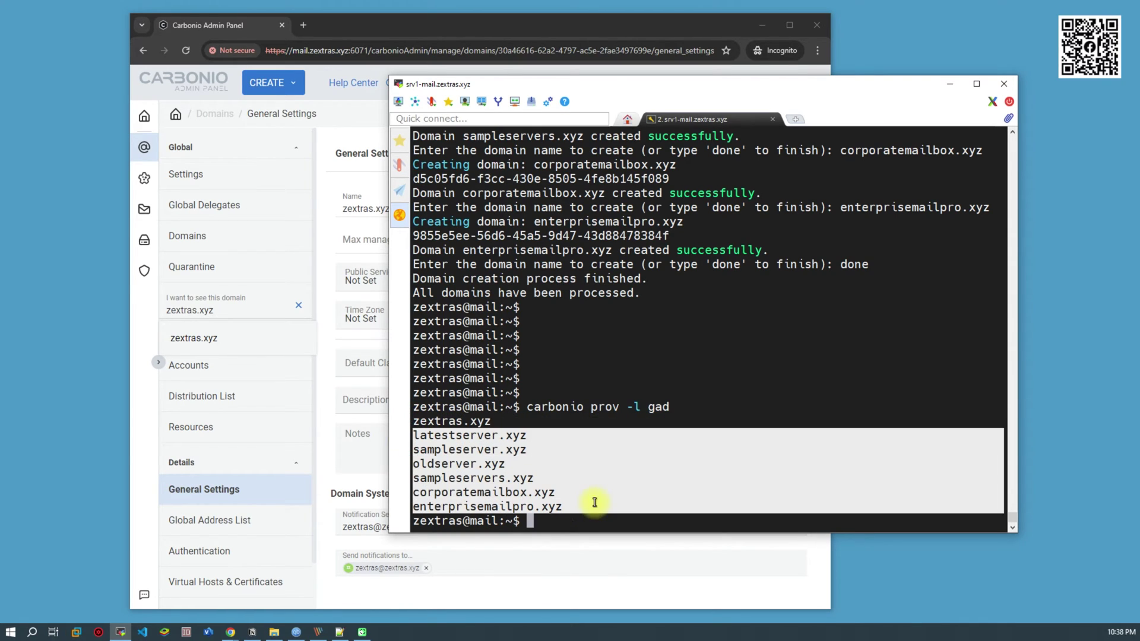
Reload the Carbonio Admin Panel page.
left_click(323, 373)
left_click(276, 295)
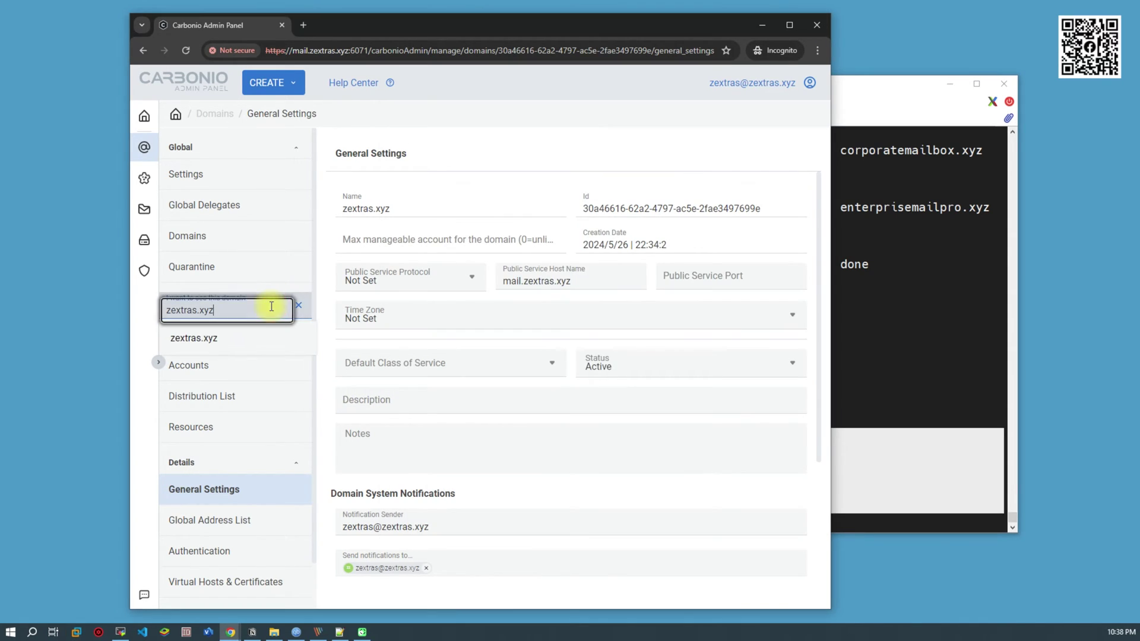
left_click(188, 53)
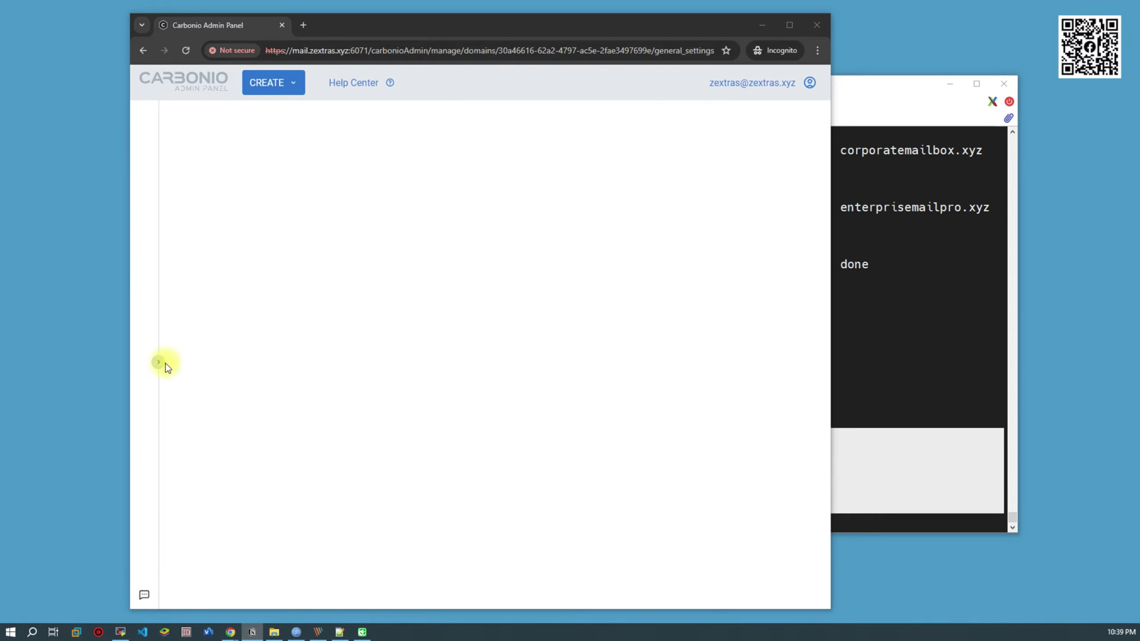
Open Global > Domains and review all seven domains marked Active in the Domains List.
left_click(158, 362)
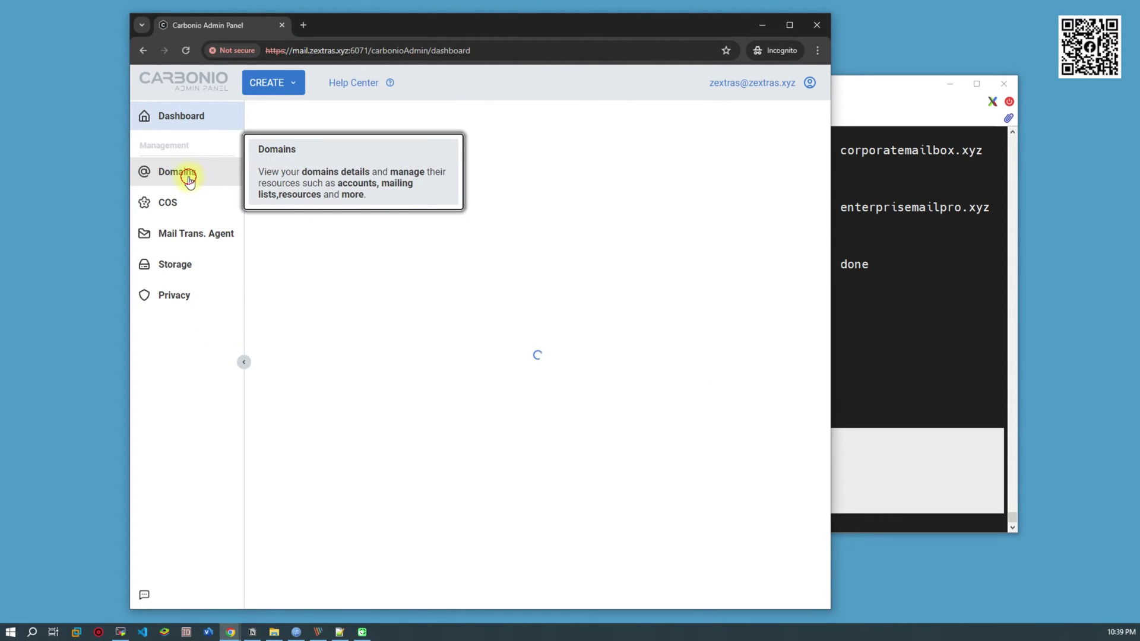
left_click(186, 178)
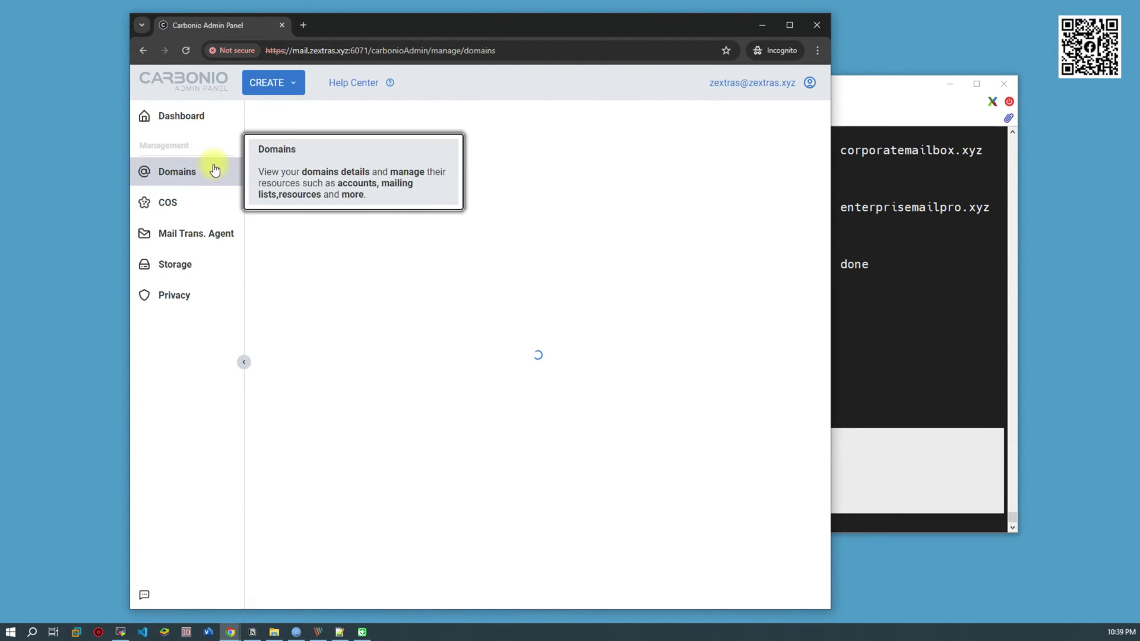
left_click(190, 115)
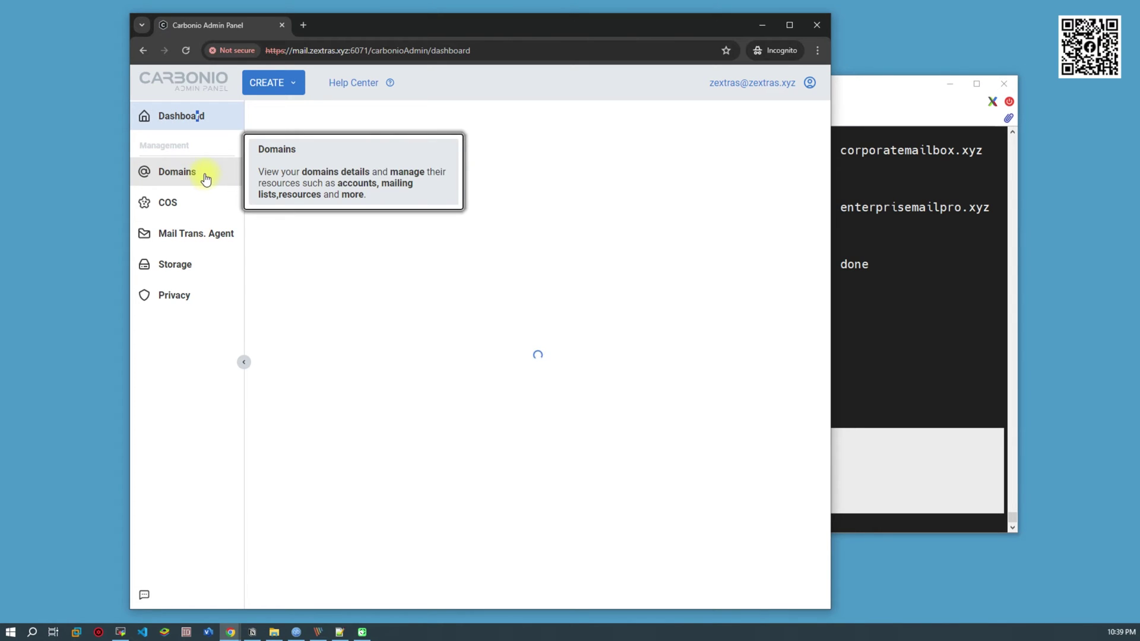
left_click(206, 178)
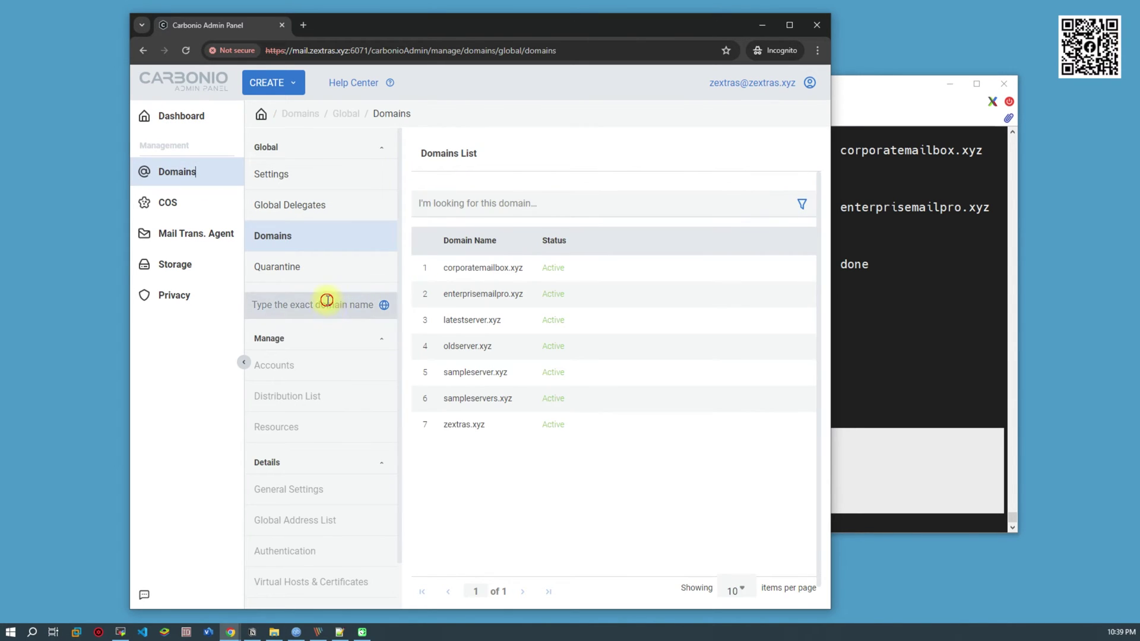
left_click(328, 301)
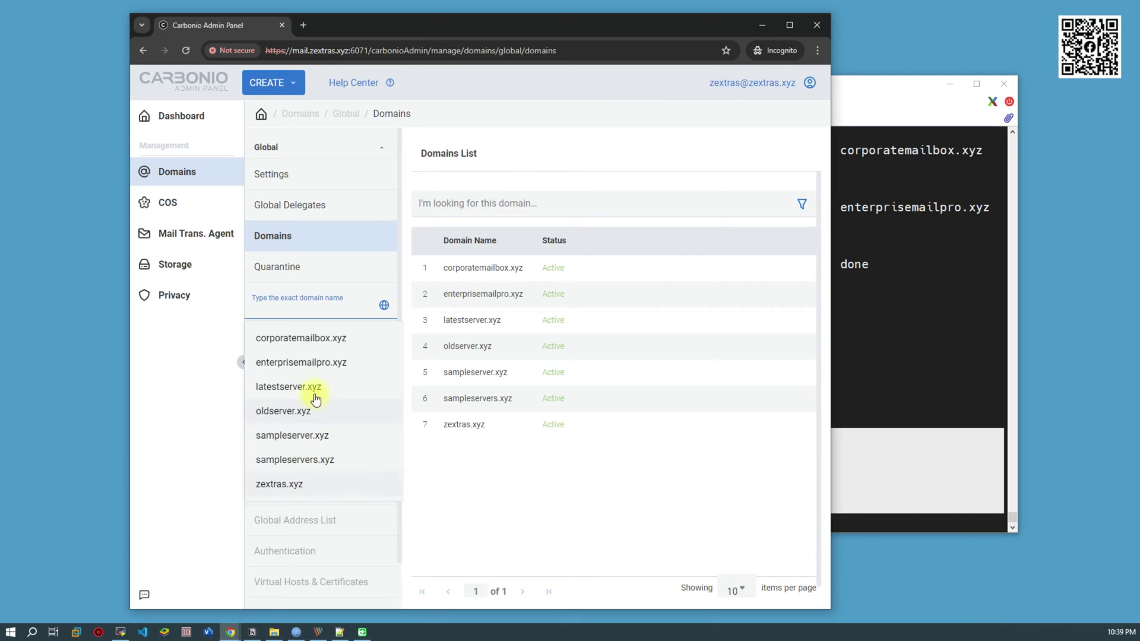
left_click(639, 528)
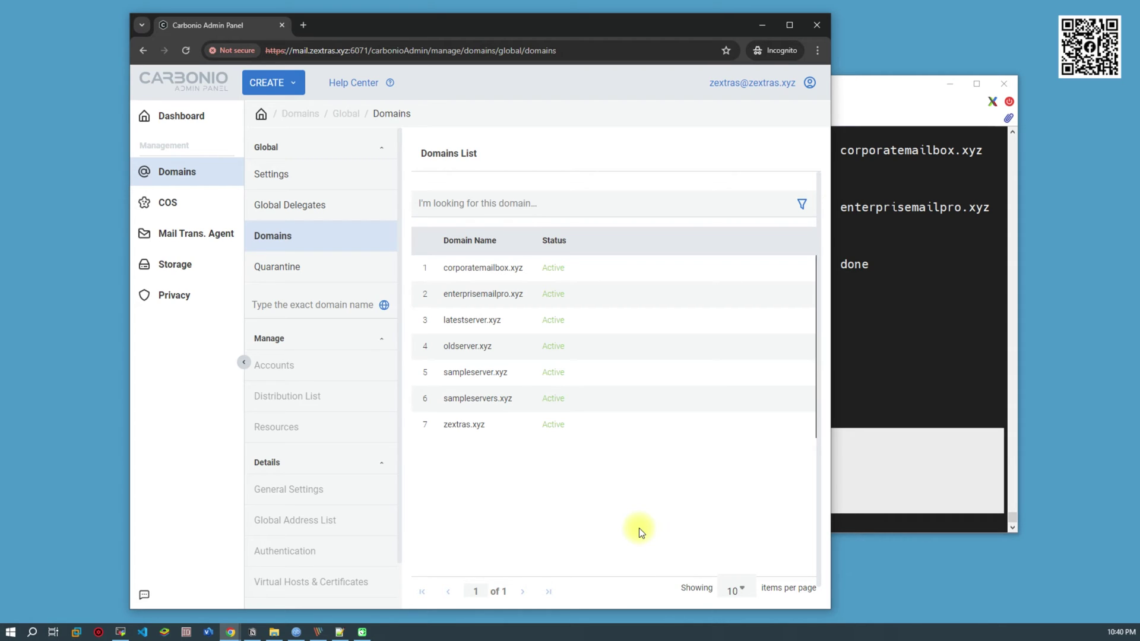
Open a new ssh.sh file in vi in the MobaXterm terminal.
left_click(905, 390)
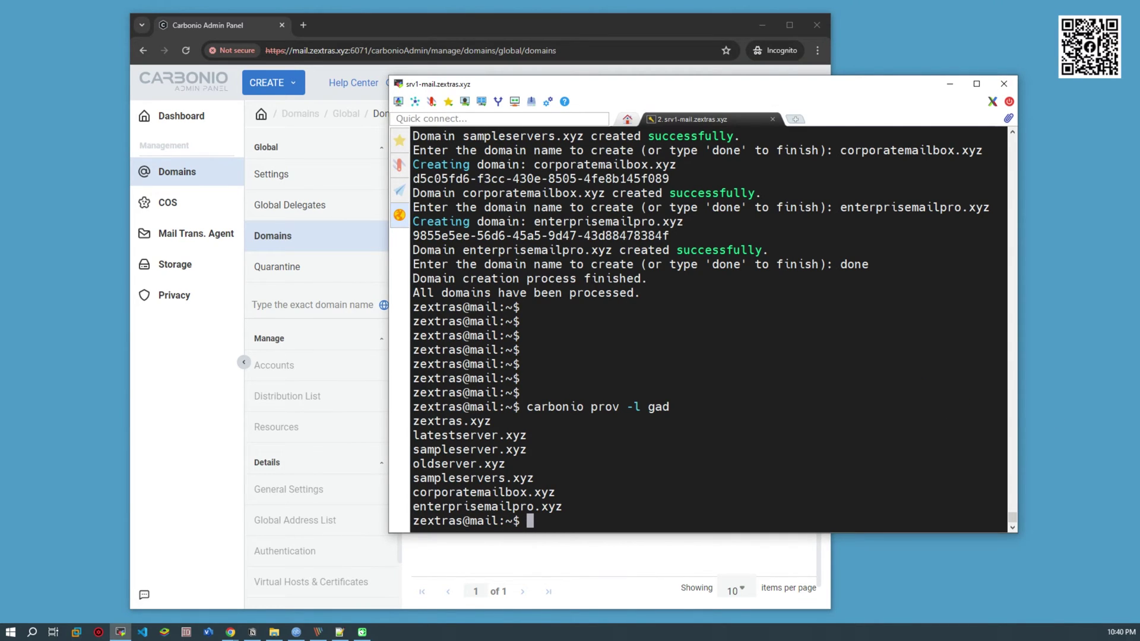
key("alt+Tab")
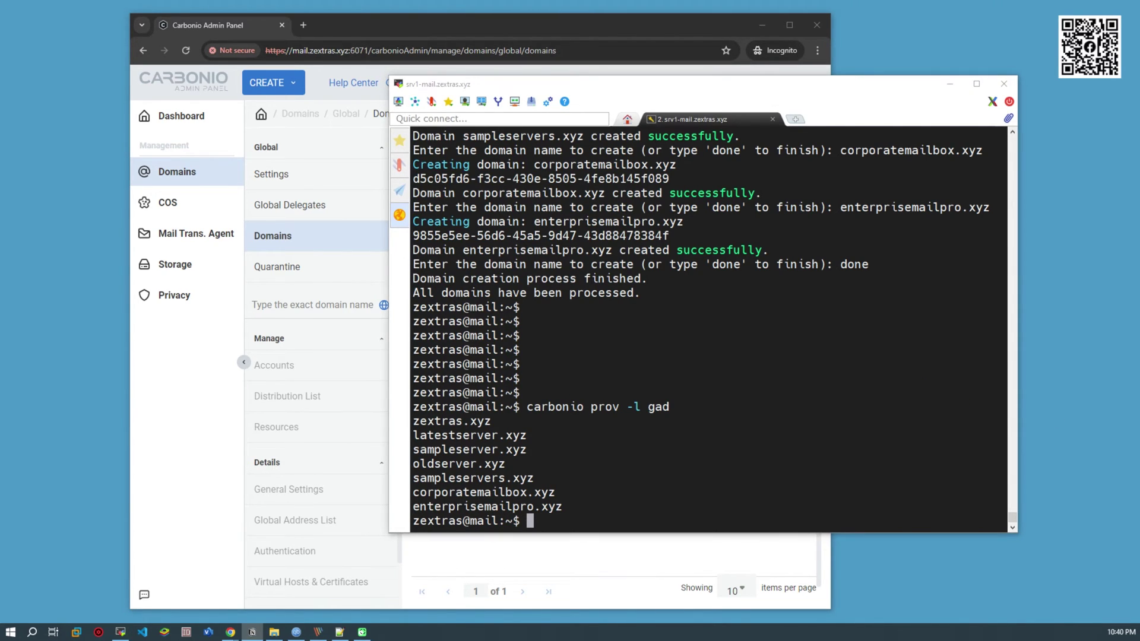
left_click(774, 417)
key("Return")
key("Return")
key("Return")
key("Return")
key("Return")
key("Return")
key("Return")
key("Return")
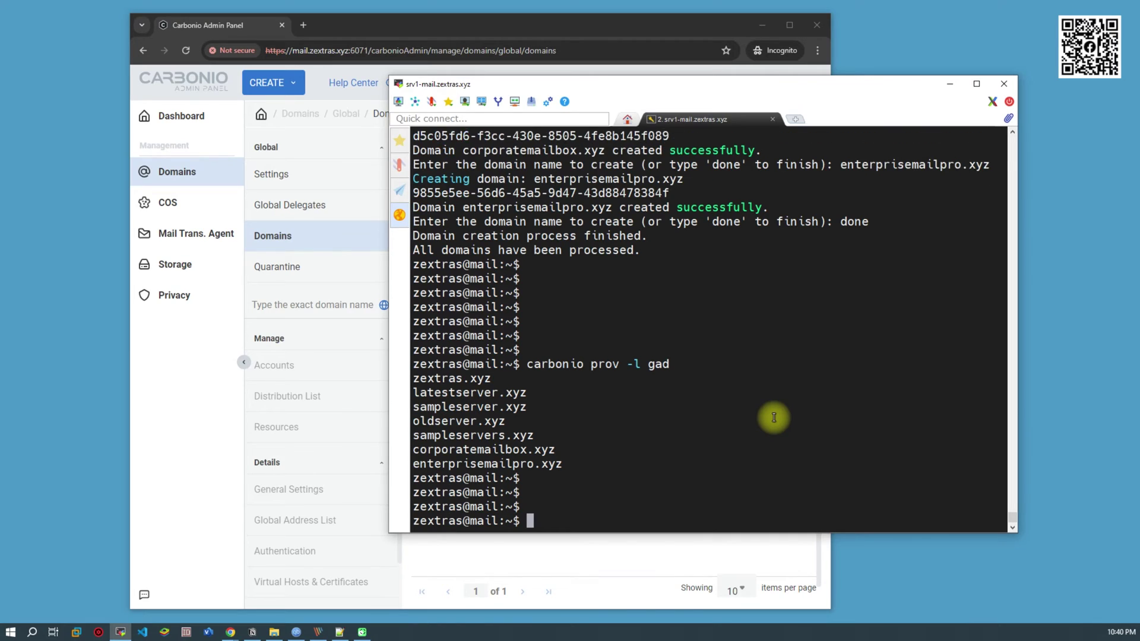
type("vi ")
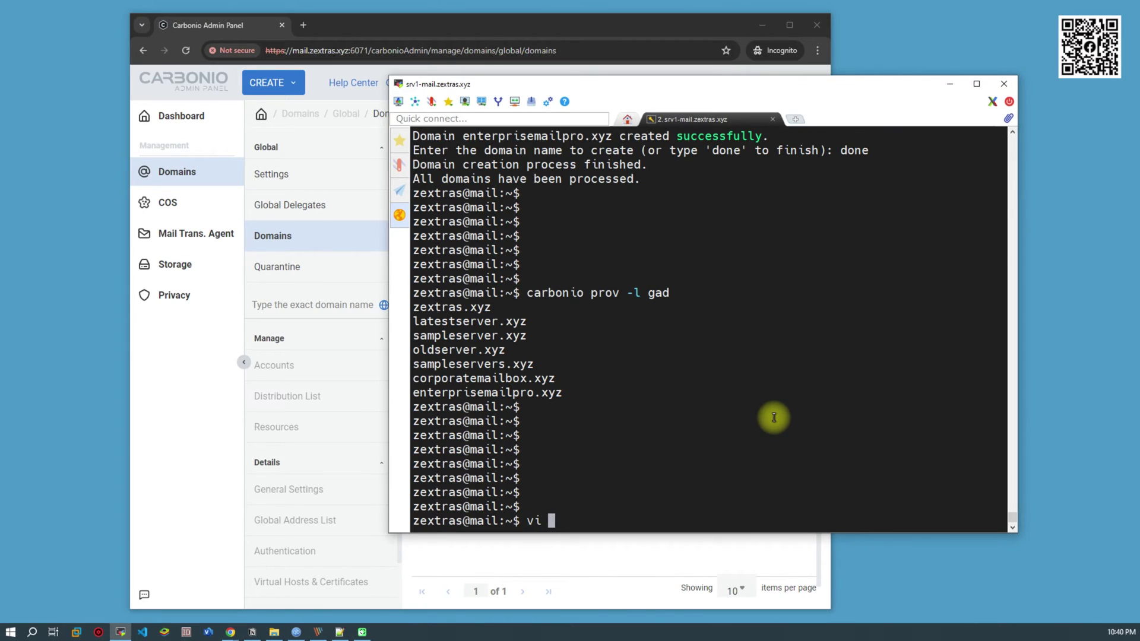
type("ssh.sh")
key("Return")
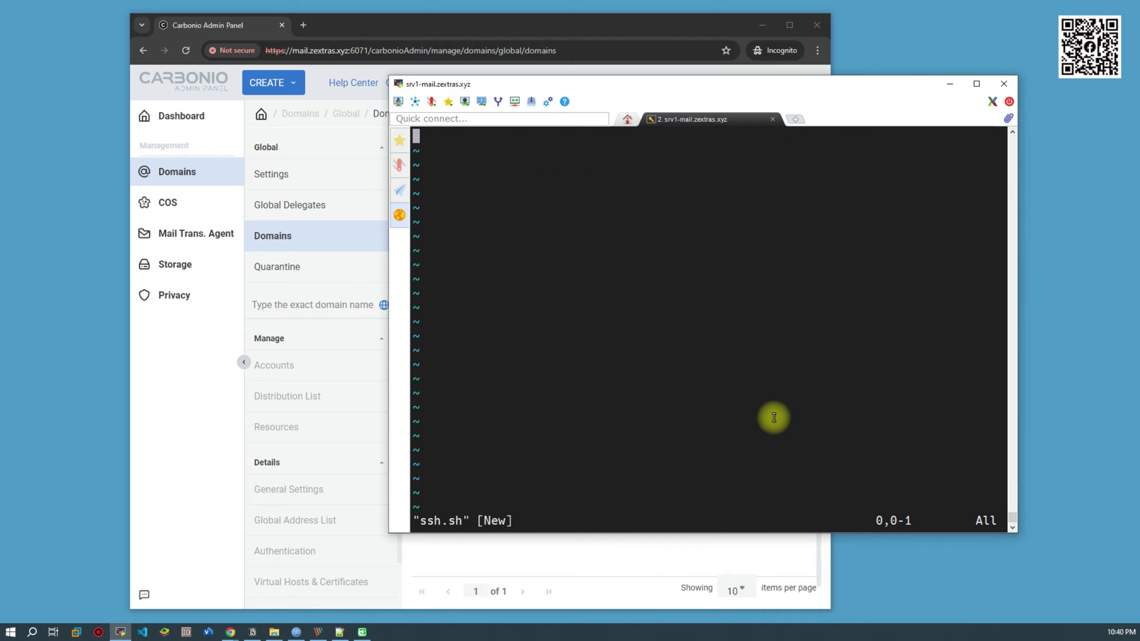
Paste the Let's Encrypt script into ssh.sh and attempt :wq!, which fails with E212.
key("i")
right_click(765, 415)
left_click(645, 380)
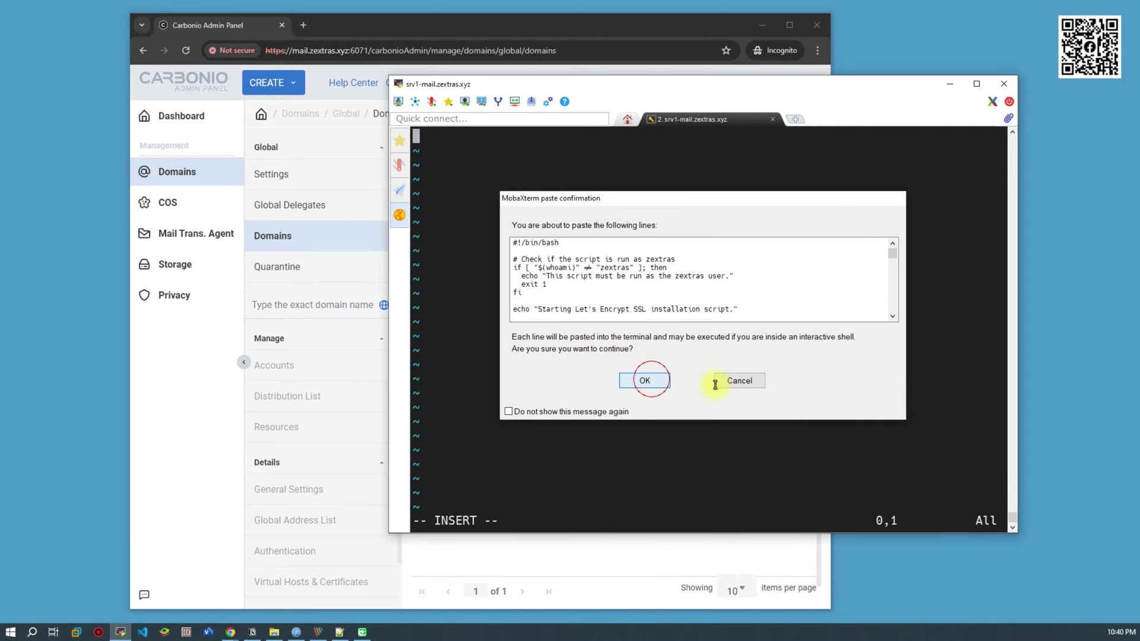
key("Escape")
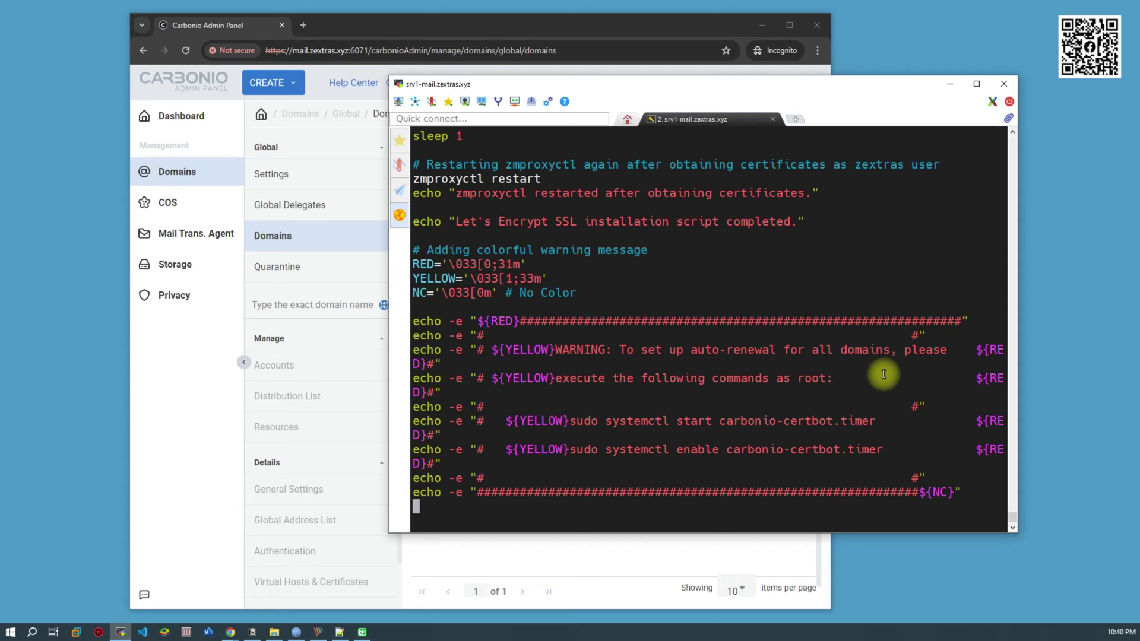
type(":wq!")
key("Return")
key("Return")
type(":wq!")
Quit vi with :q! and reopen the file as /tmp/ssh.sh.
key("Return")
type(":q!")
key("Return")
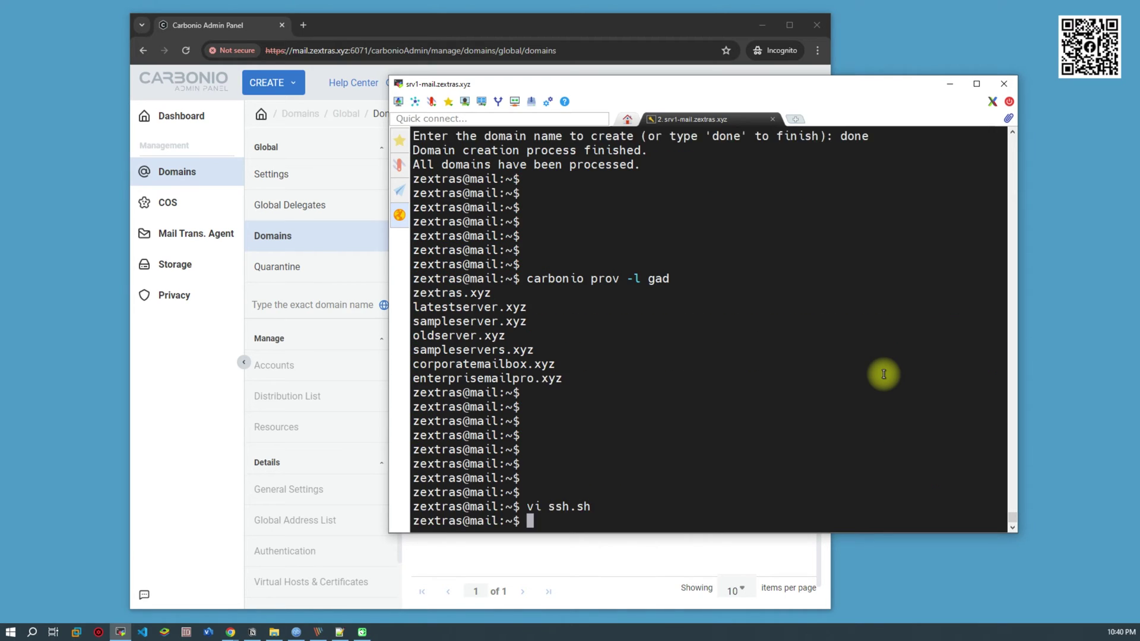
key("Return")
key("Return")
key("Return")
key("Return")
key("Return")
key("Up")
key("Left")
key("Left")
key("Left")
key("Left")
key("Left")
key("Left")
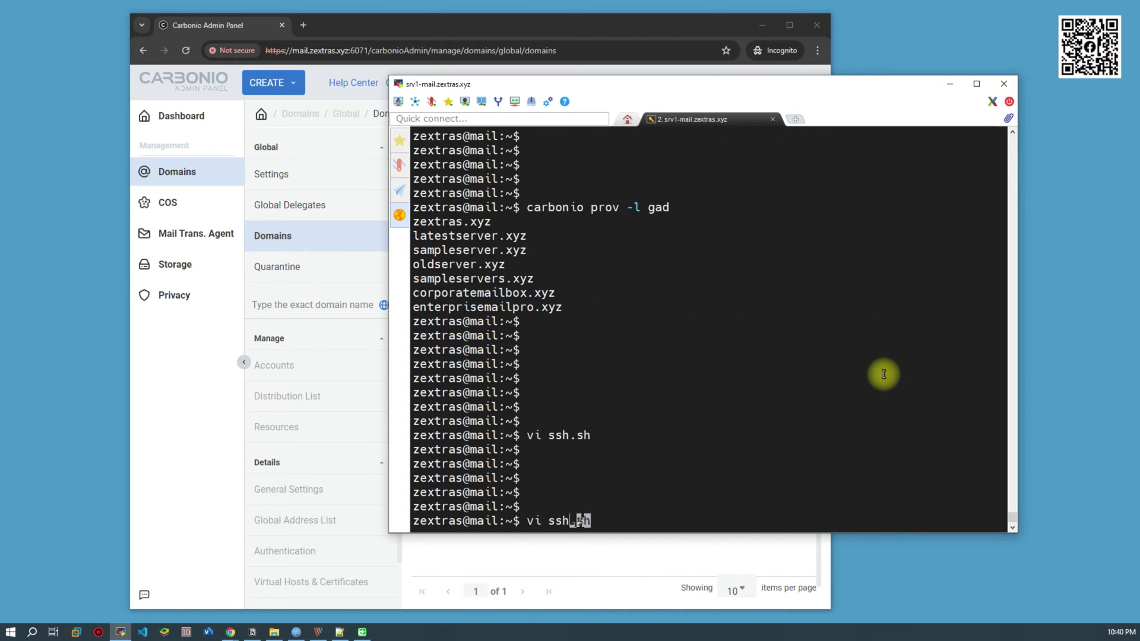
type("/tmp/")
key("Return")
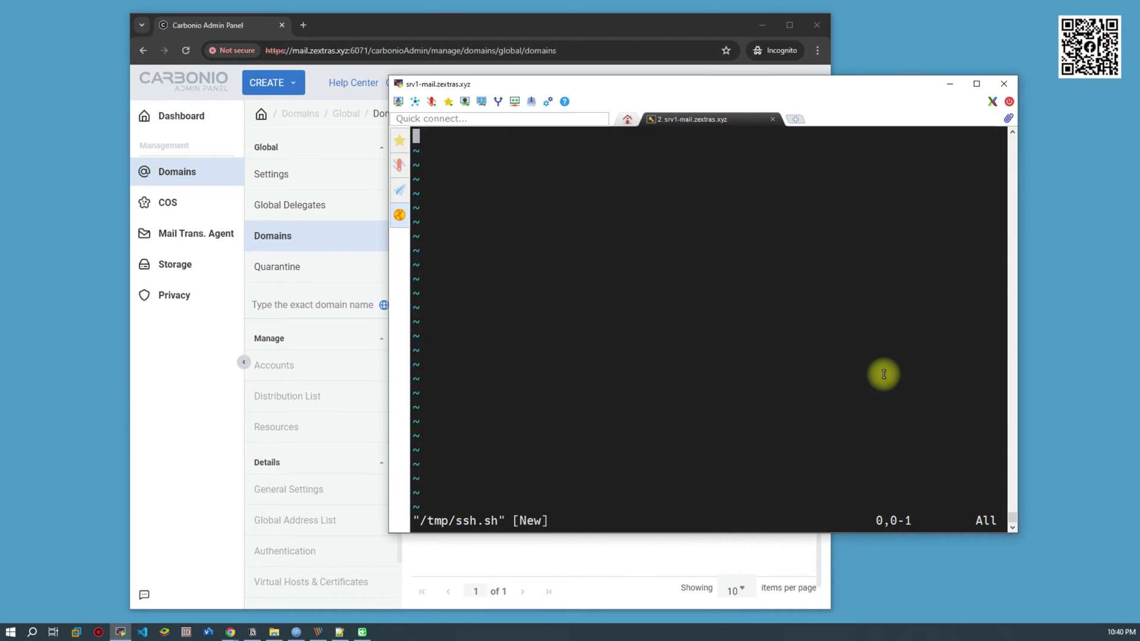
Paste the Let's Encrypt script into /tmp/ssh.sh and save it with :wq!
key("i")
right_click(883, 374)
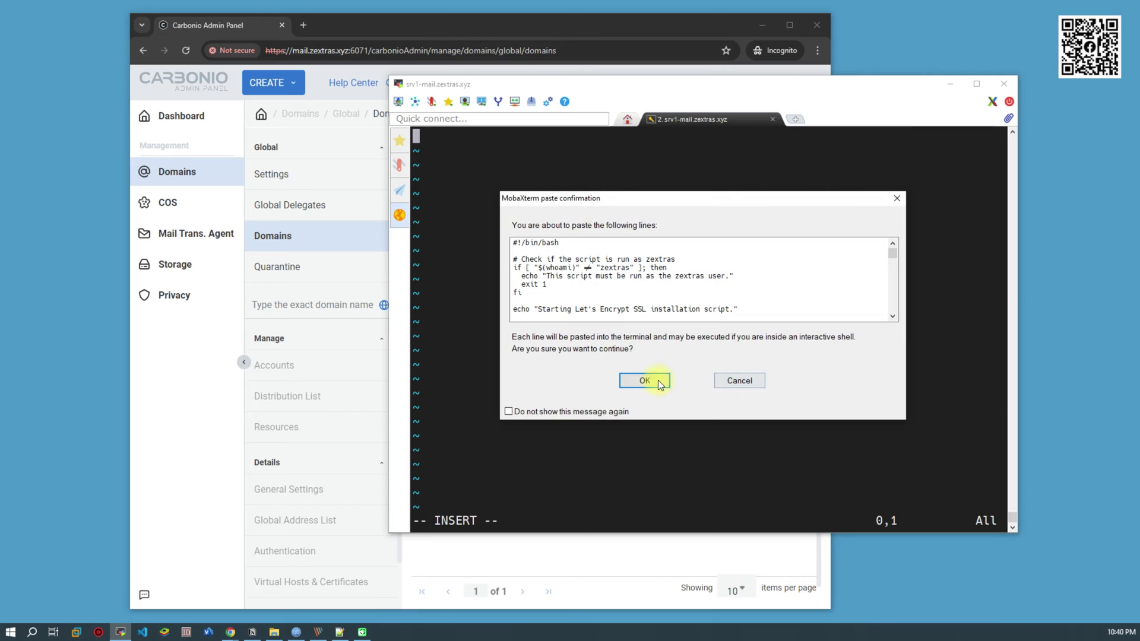
left_click(641, 380)
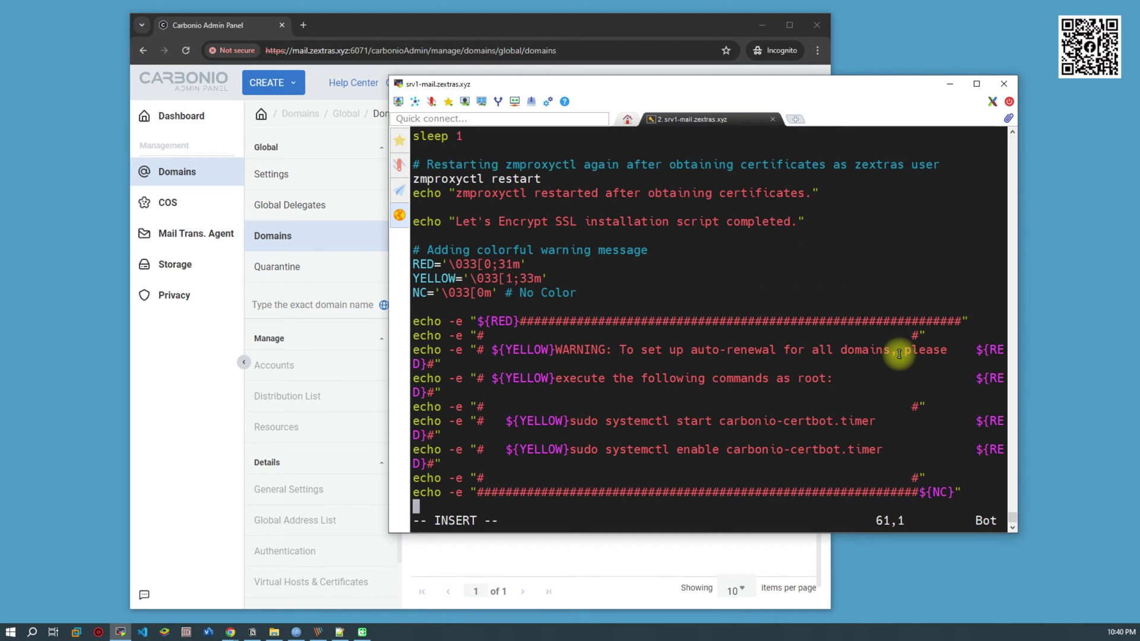
key("Escape")
type(":wq!")
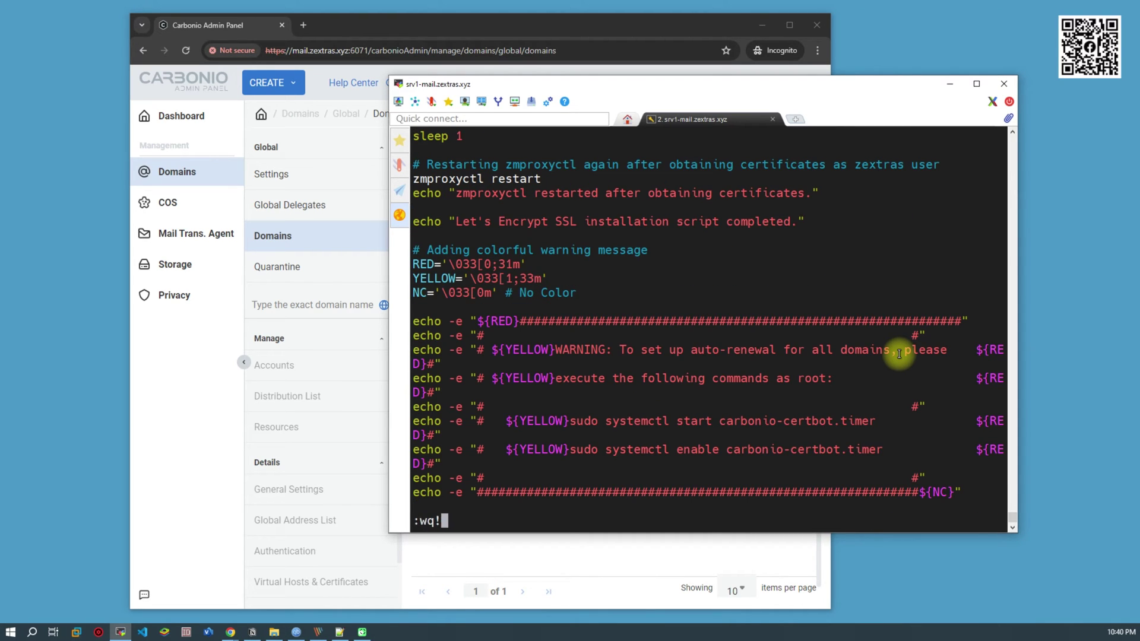
key("Return")
key("Return")
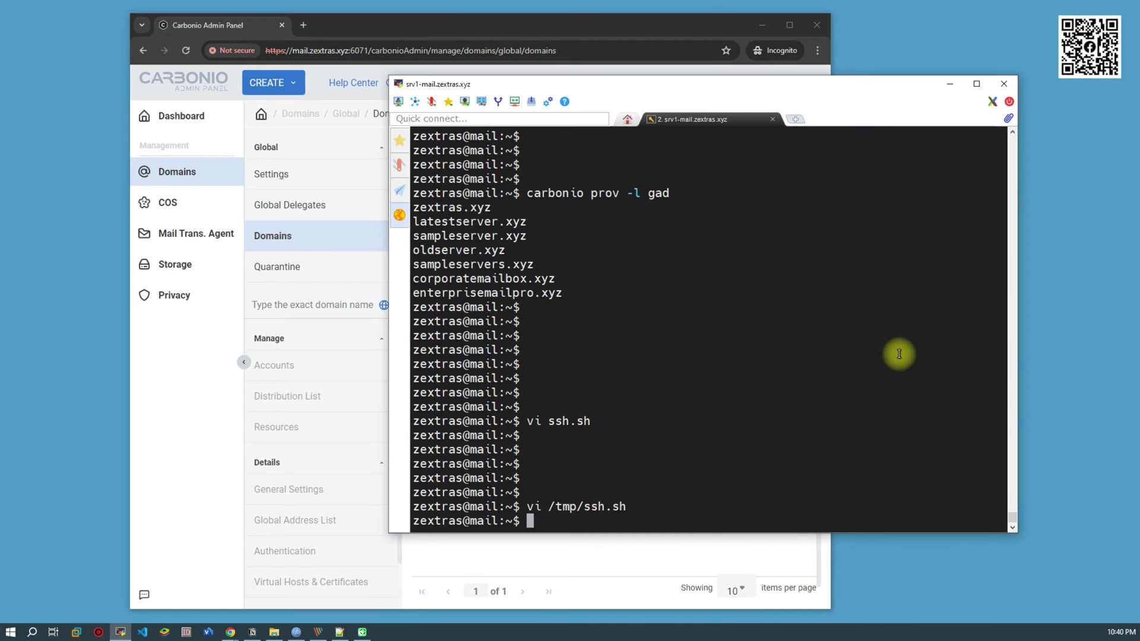
key("Return")
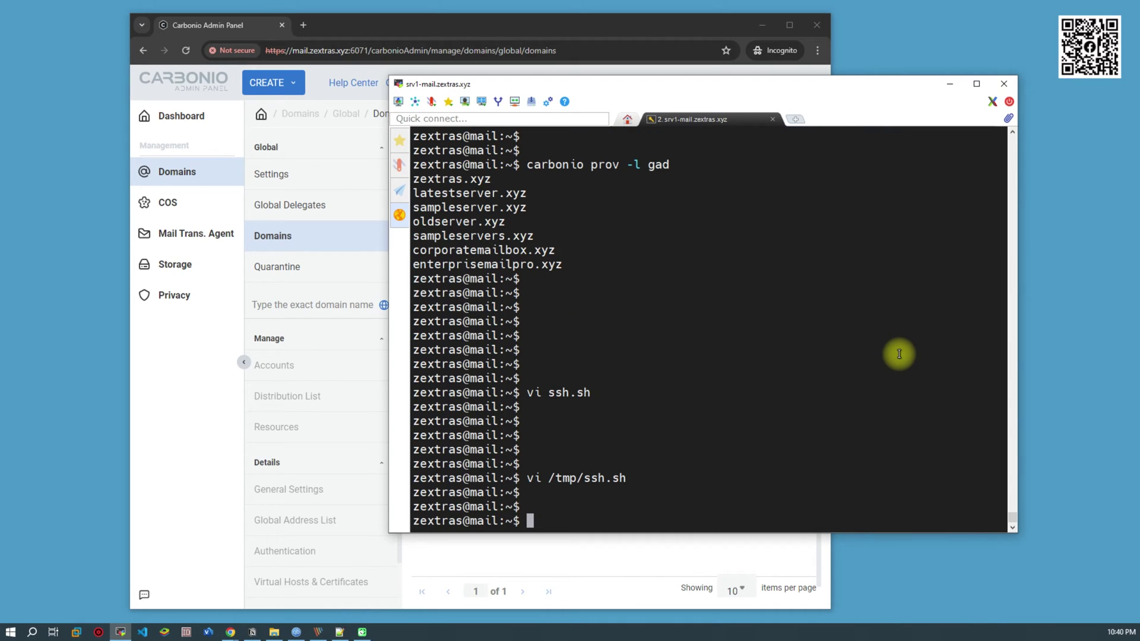
key("Return")
key("Return")
key("Return")
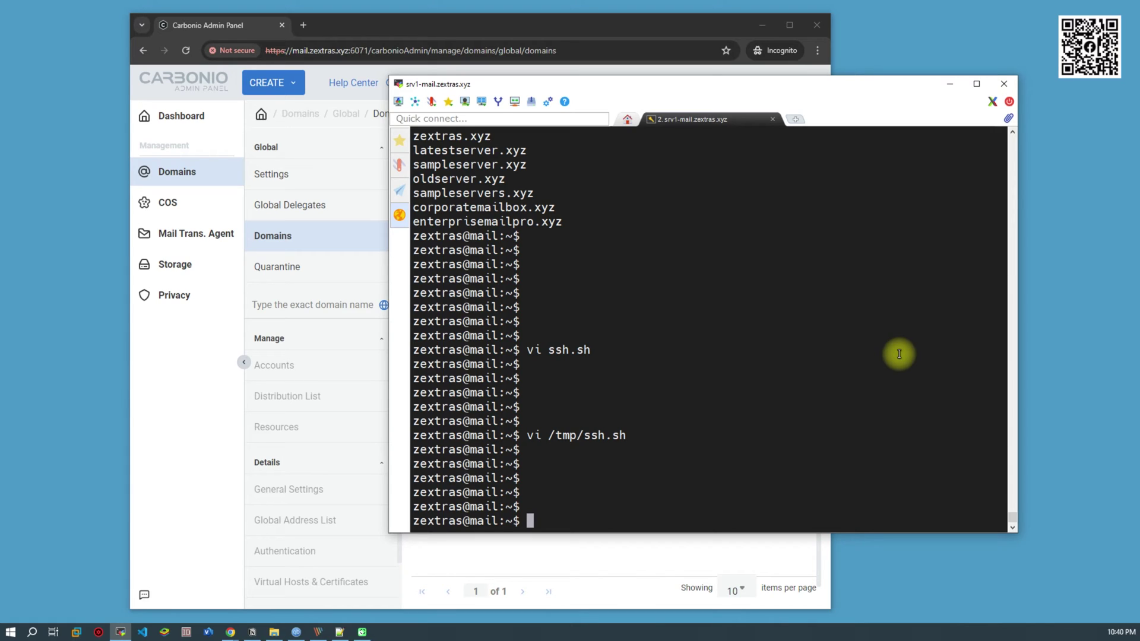
type("/tm")
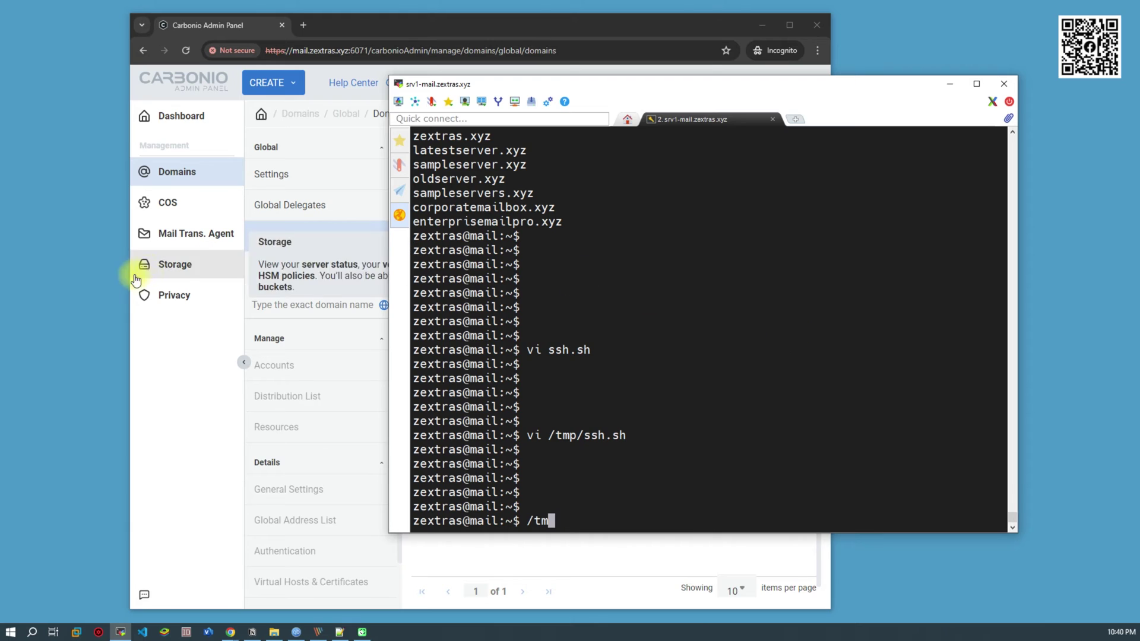
left_click(113, 282)
left_click(297, 24)
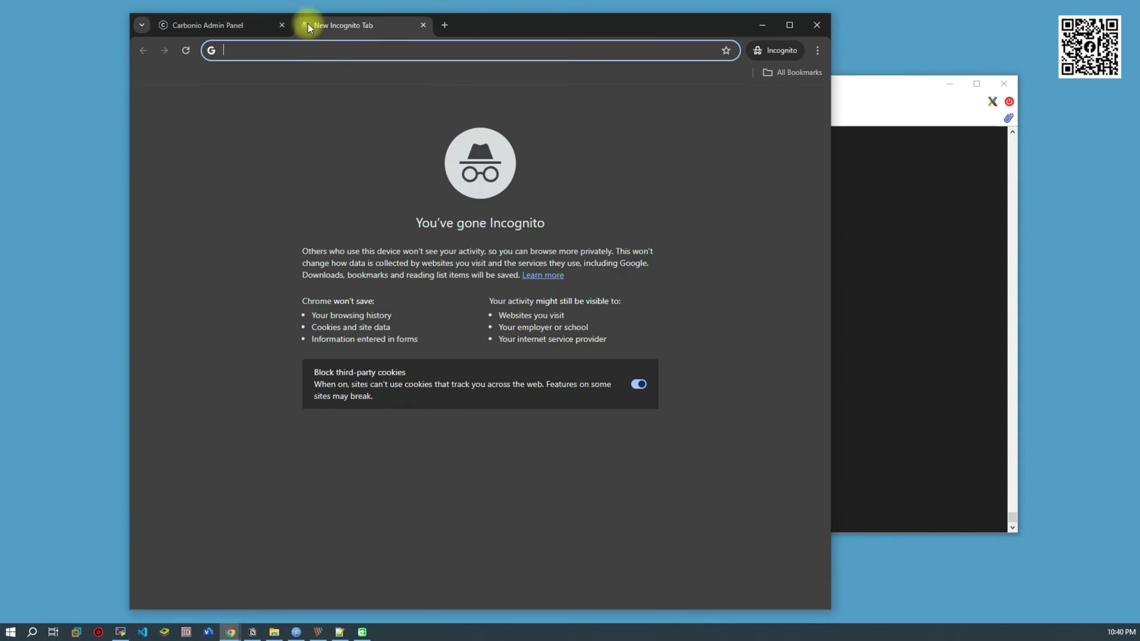
type("htt")
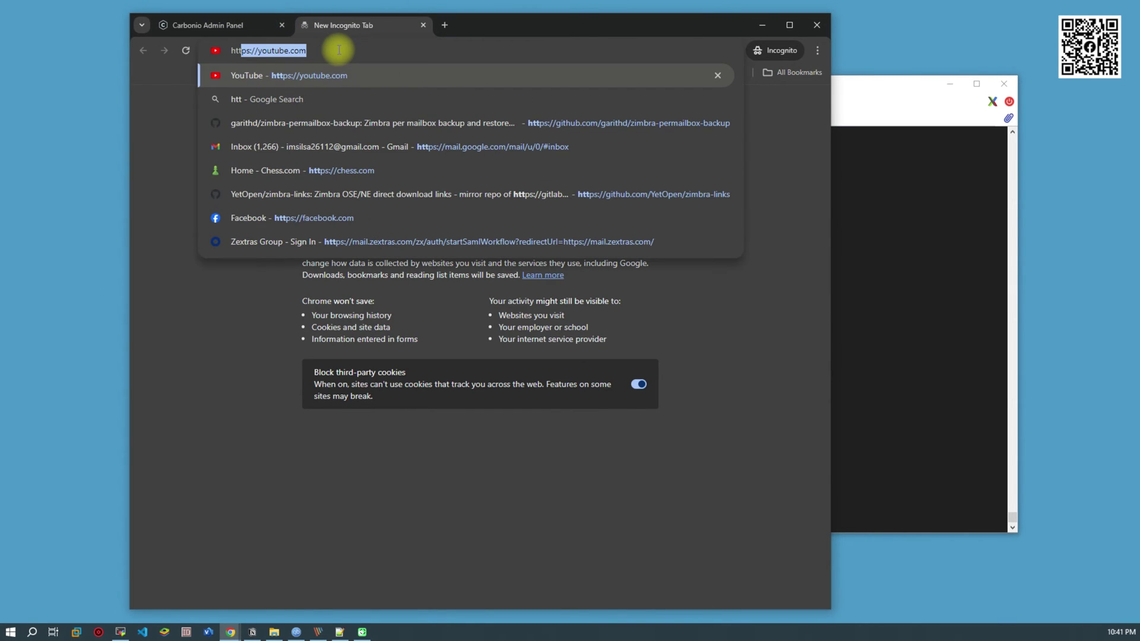
type("ps")
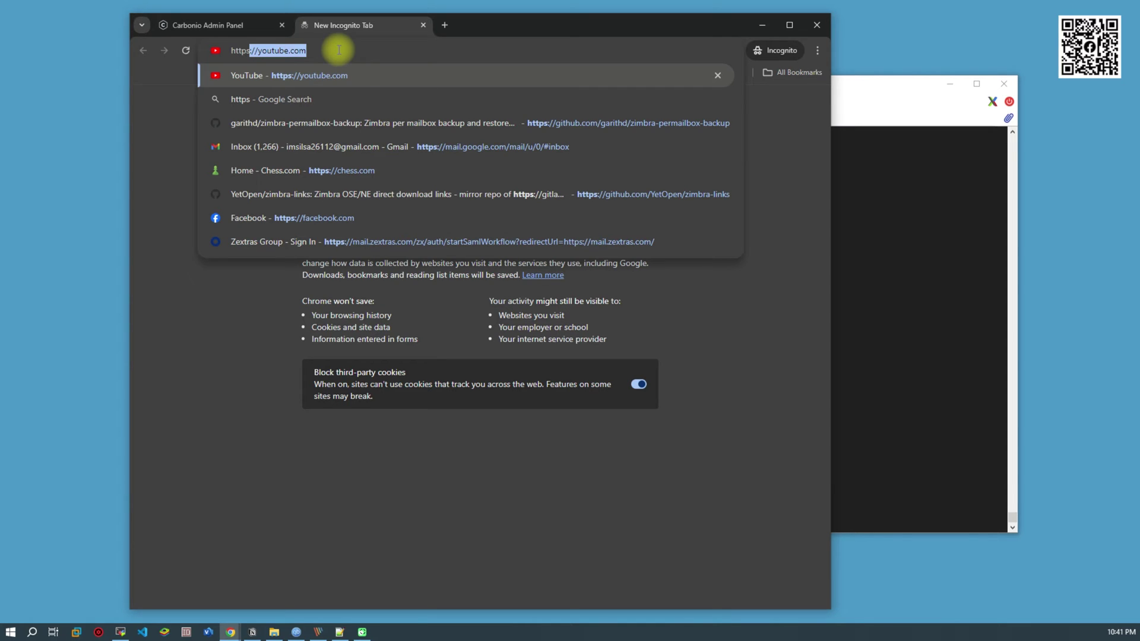
type("://mail.")
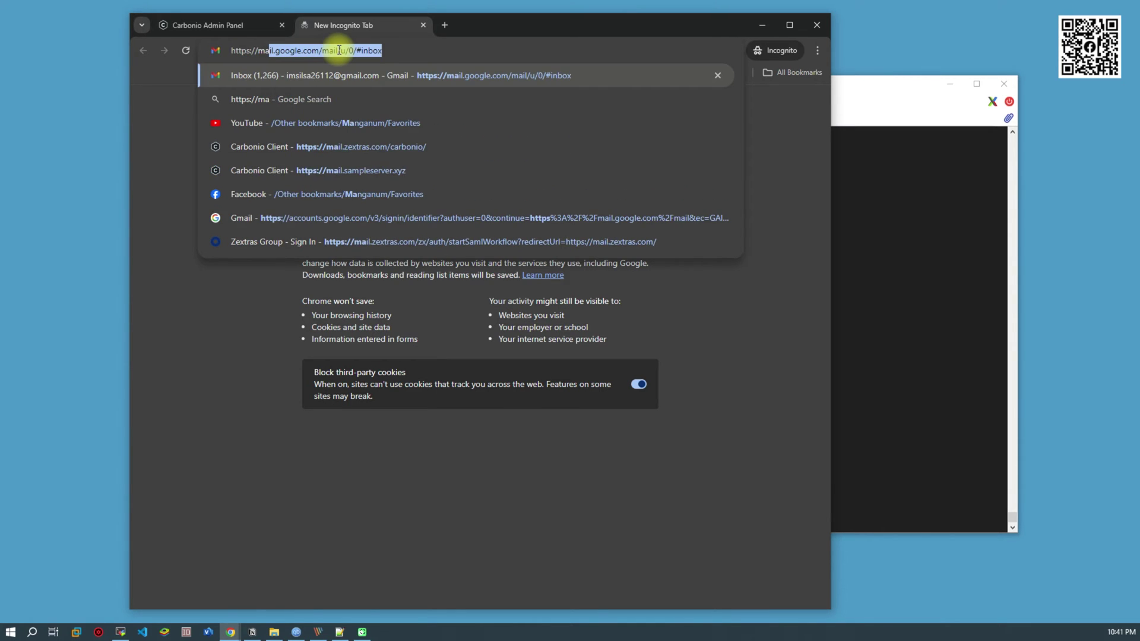
Select the oldserver.xyz domain name in the MobaXterm terminal.
left_click(950, 333)
scroll(700, 340, "up", 5)
scroll(510, 395, "down", 1)
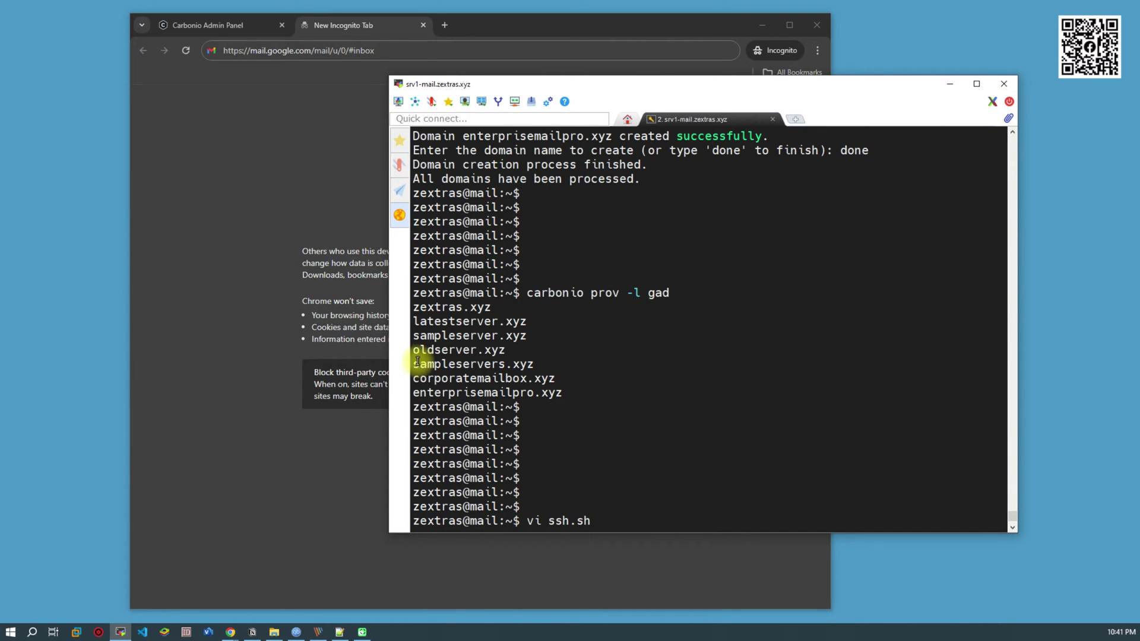
left_click_drag(416, 351, 506, 351)
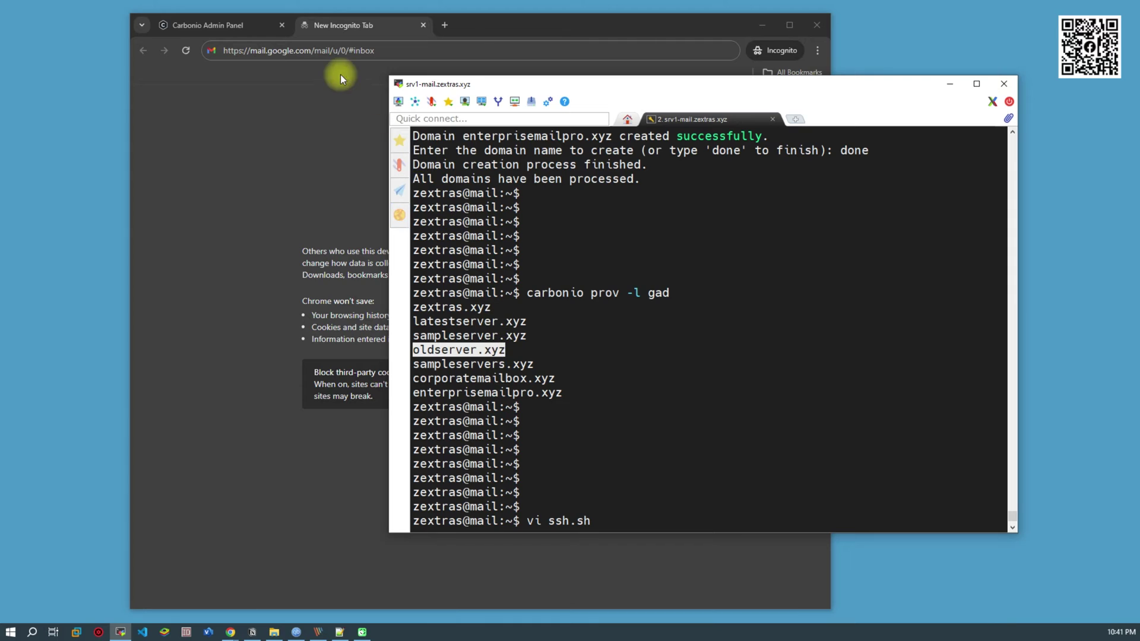
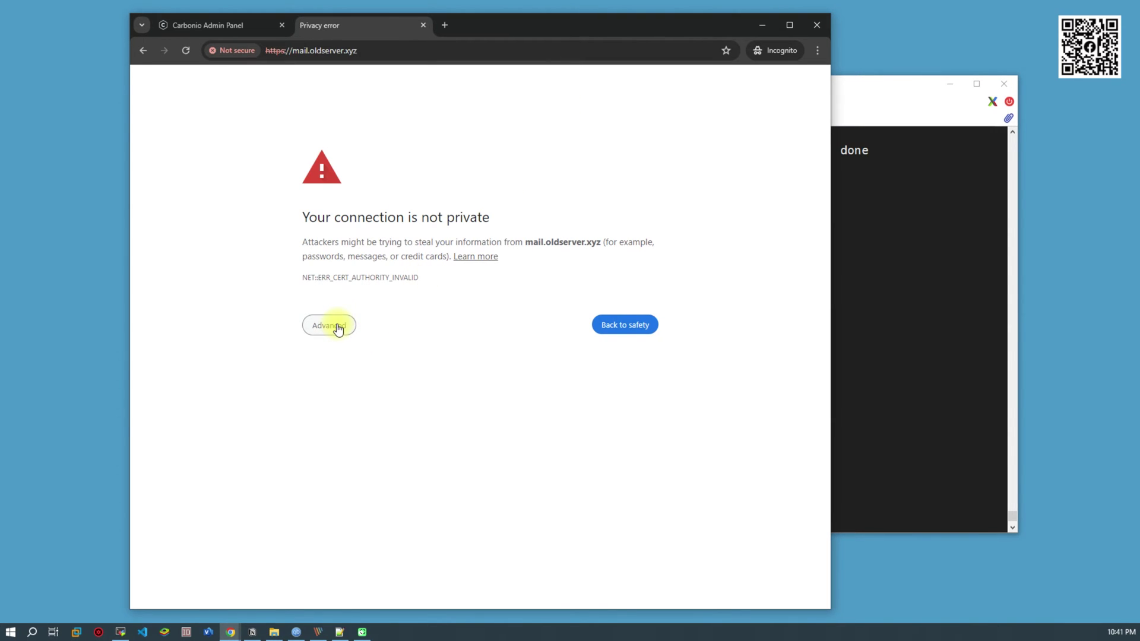
Confirm the admin panel lists seven active domains, including enterprisemailpro.xyz, then return to the PuTTY terminal.
left_click(256, 29)
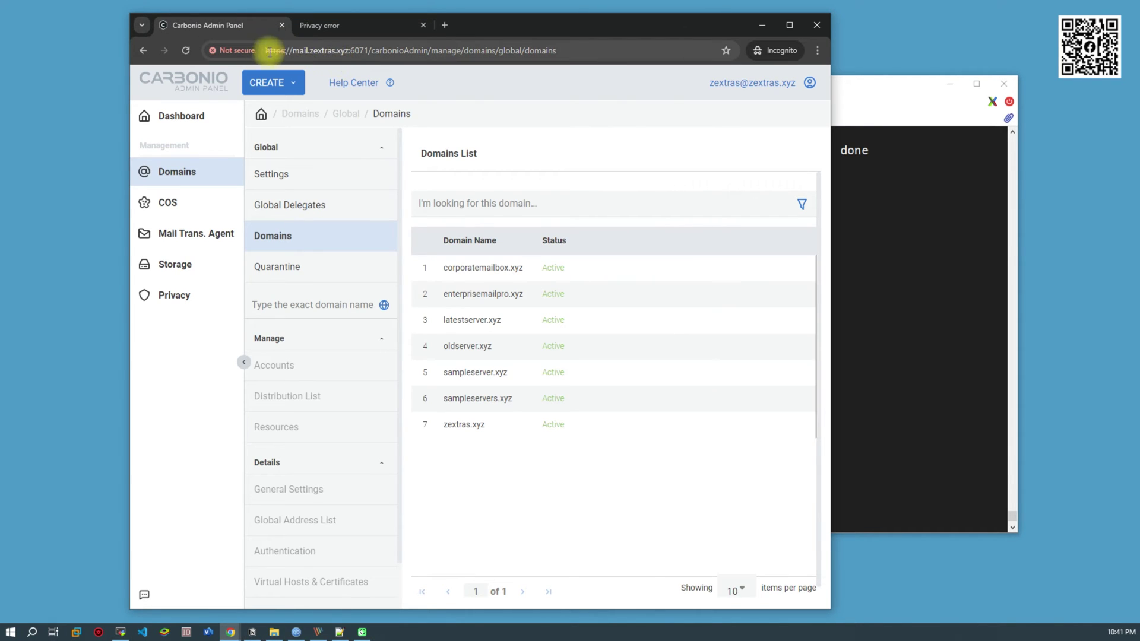
left_click(352, 23)
left_click(942, 255)
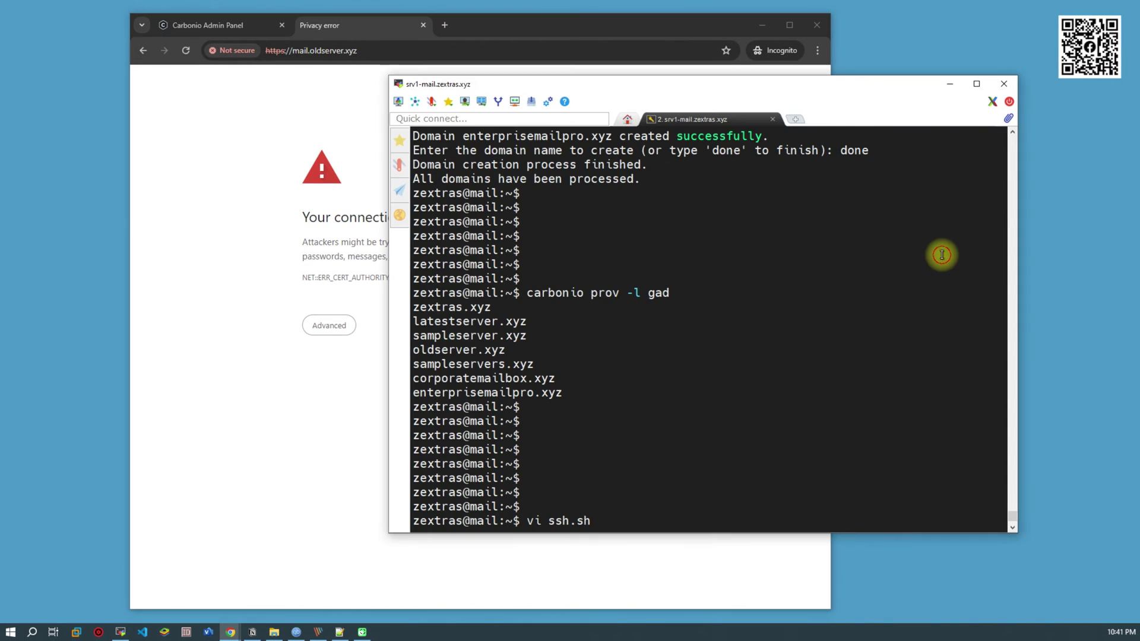
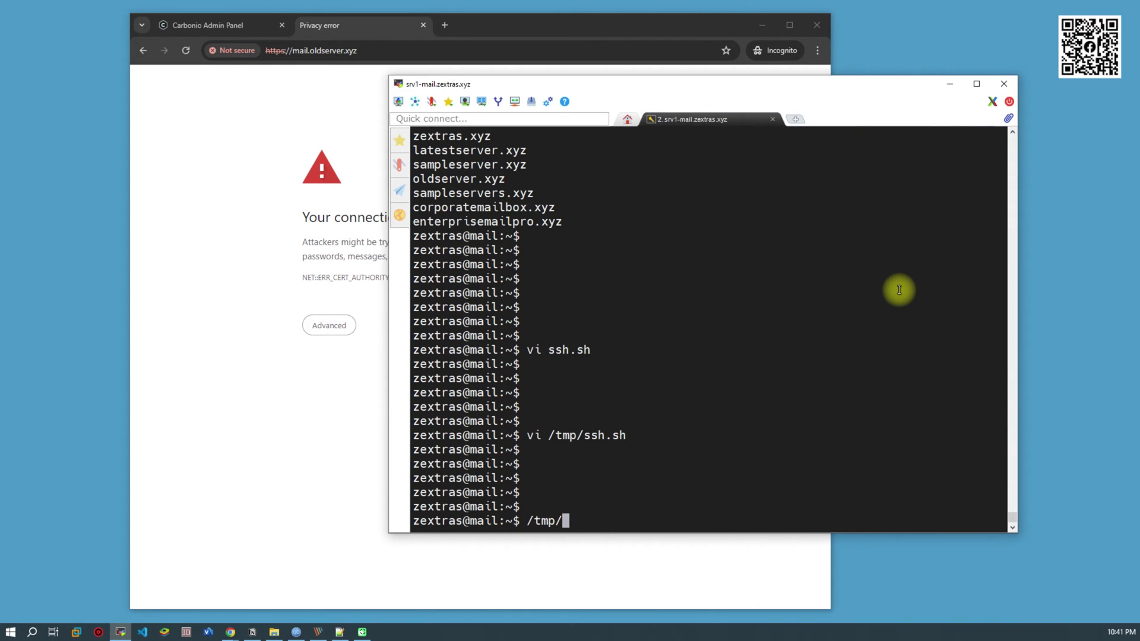
Continue the script path after /tmp/ toward ssh.sh at the mail server prompt.
type("ssh.sh")
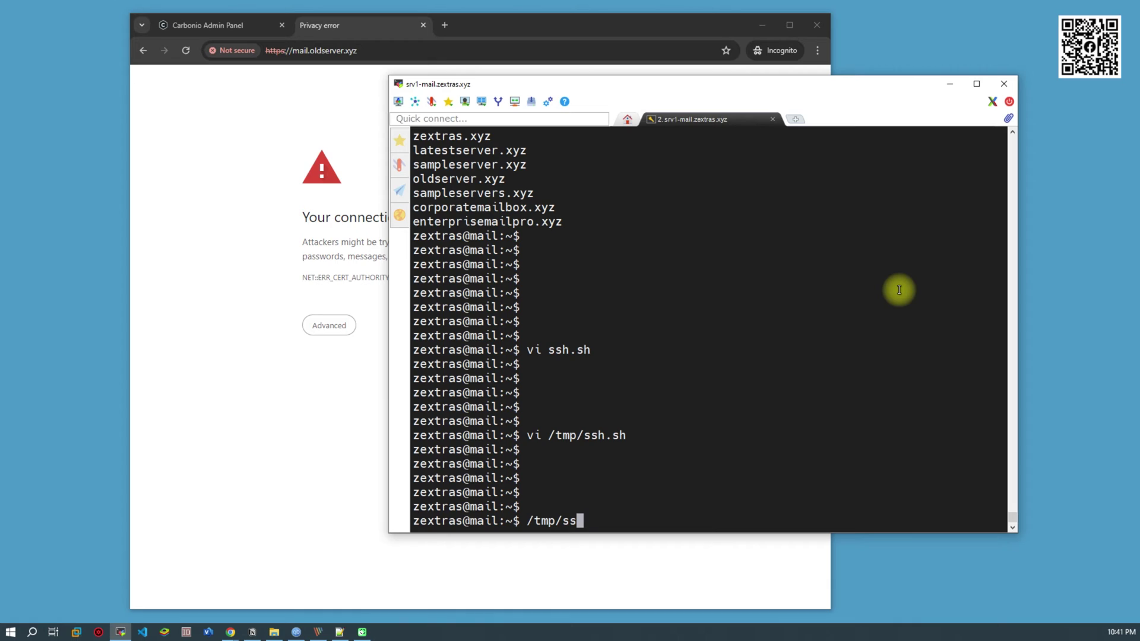
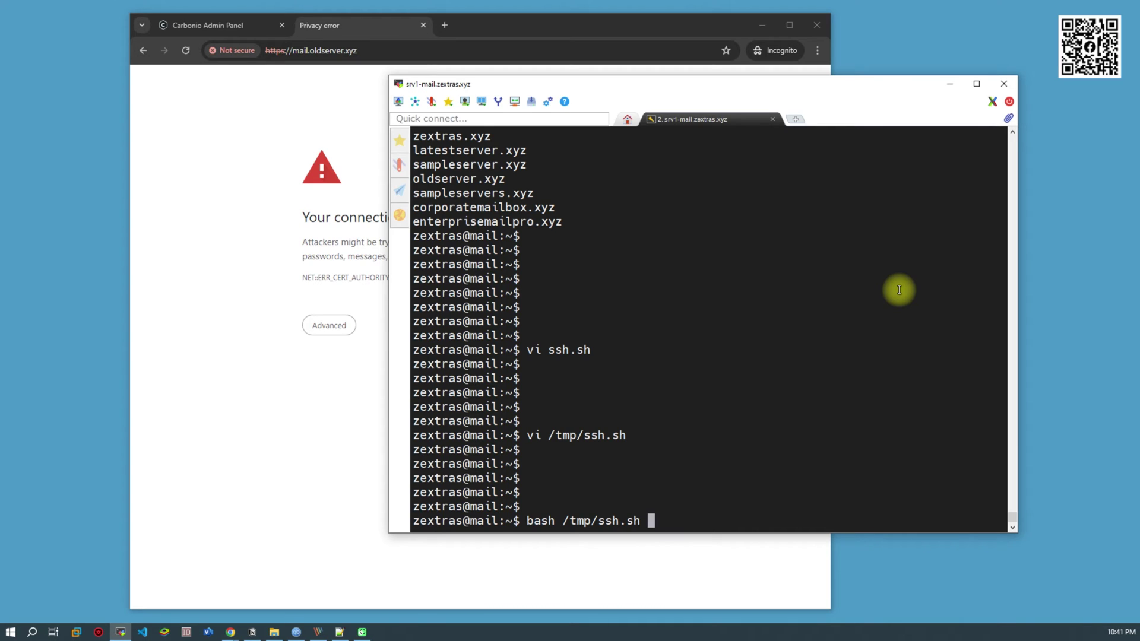
Run bash /tmp/ssh.sh to launch the Let's Encrypt SSL installation script.
key("Return")
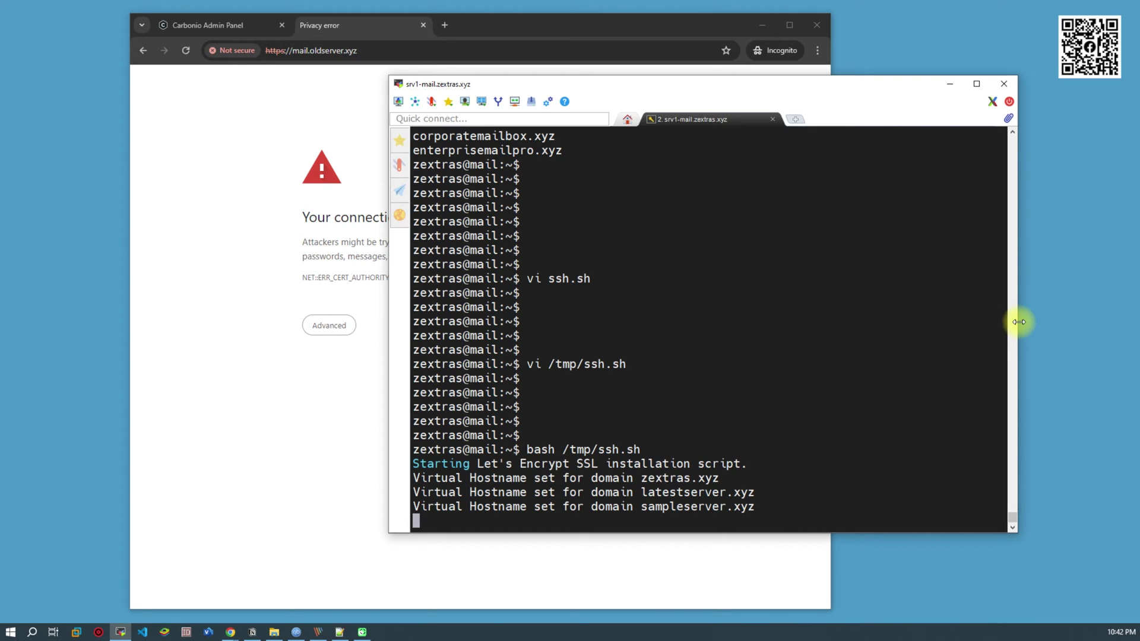
Widen the MobaXterm window while the zextras.xyz certificate is being issued.
left_click_drag(1019, 322, 1119, 317)
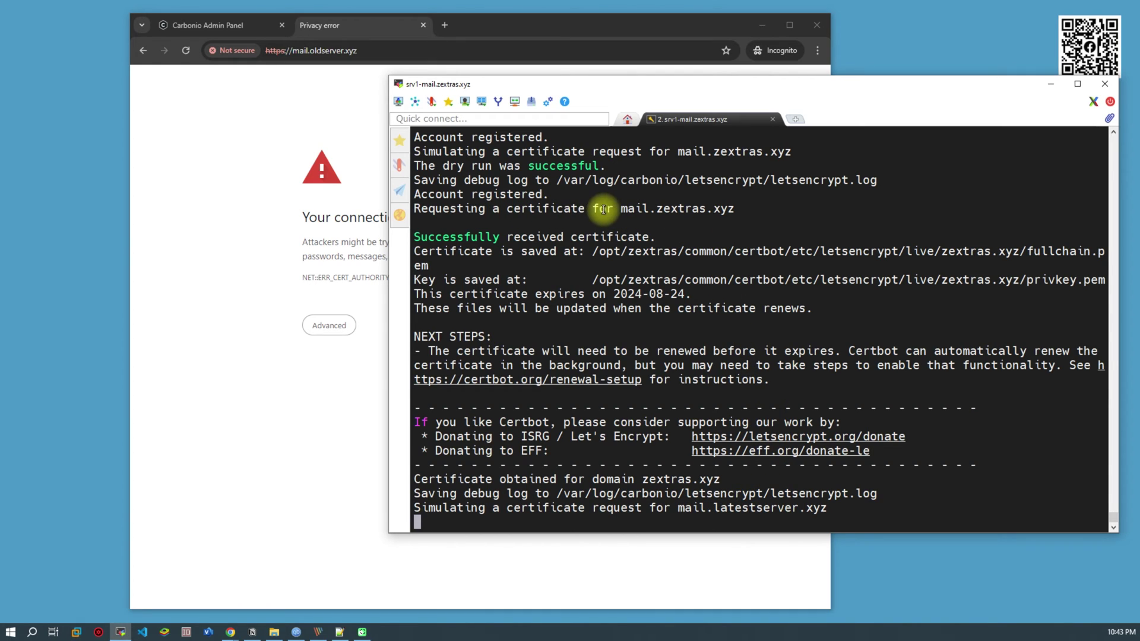
Highlight the mail.zextras.xyz certificate request and latestserver.xyz in the output, then clear the selection.
left_click_drag(550, 209, 731, 213)
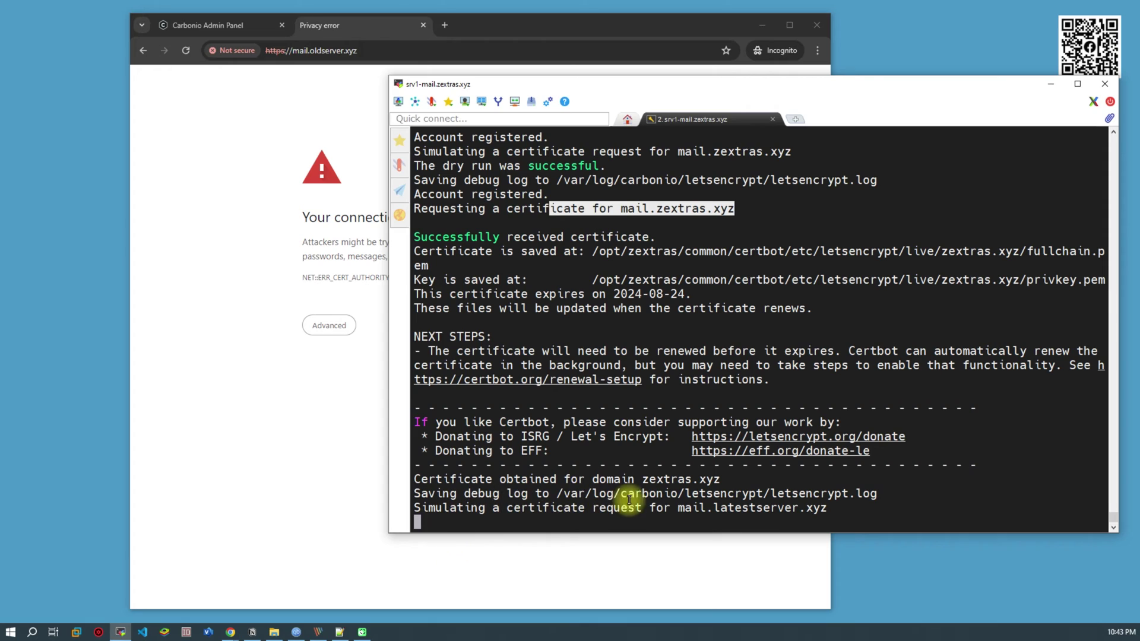
left_click_drag(713, 507, 831, 514)
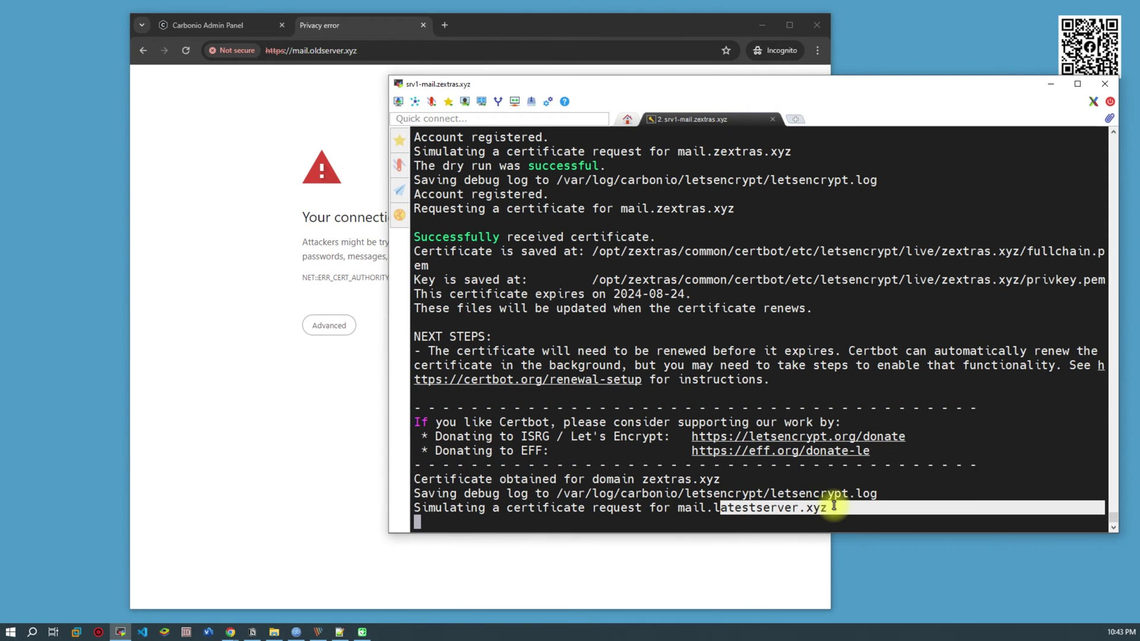
left_click(921, 484)
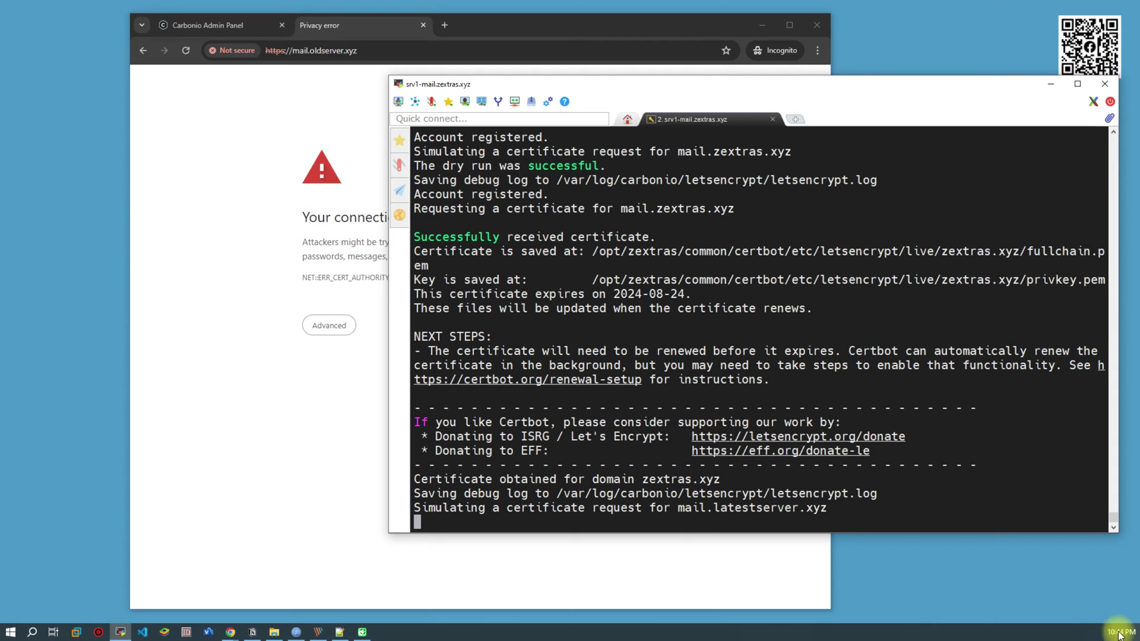
mouse_move(1118, 634)
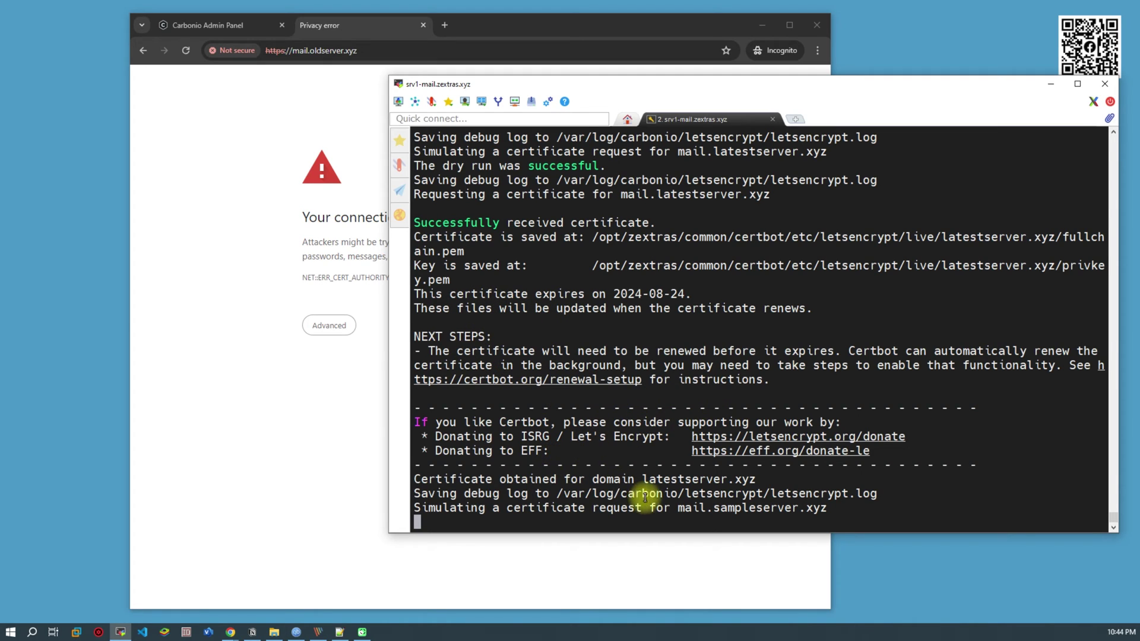
Highlight the latestserver.xyz certificate result line while sampleserver.xyz is processed.
left_click_drag(457, 479, 754, 479)
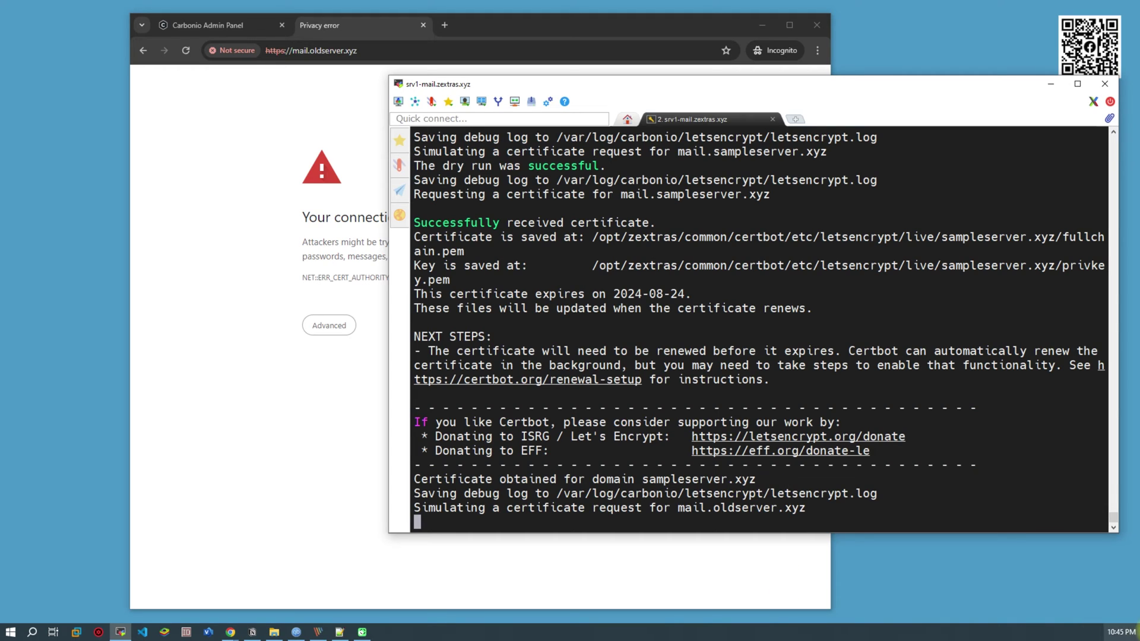
Wait while certbot issues certificates for oldserver.xyz and corporatemailbox.xyz.
mouse_move(1121, 636)
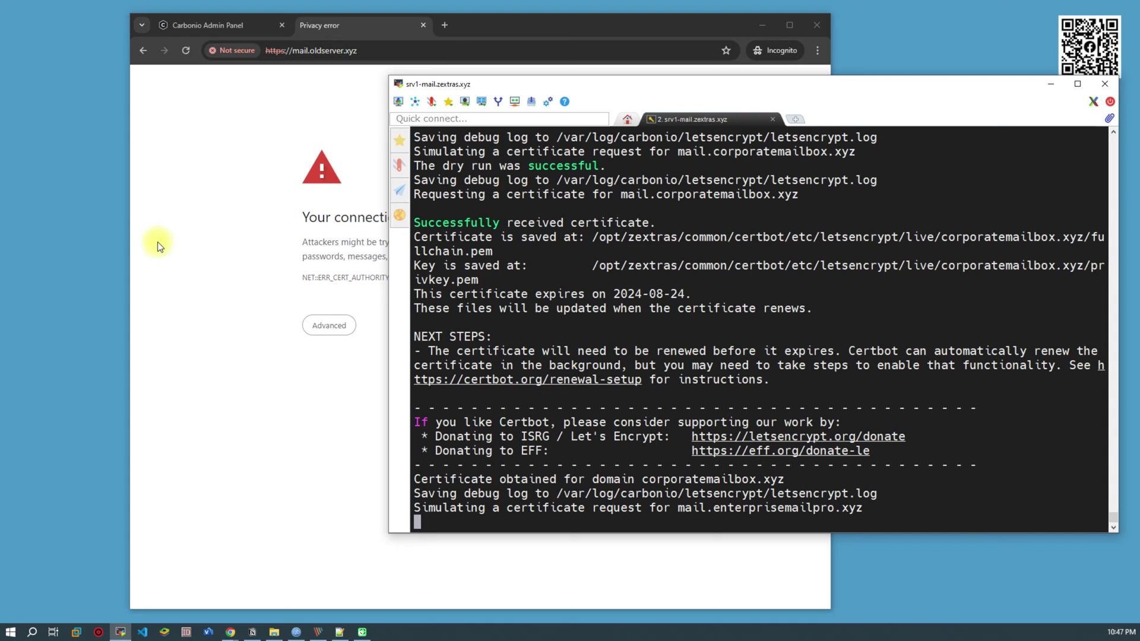
Load community.zextras.com/forum in a private tab, accept cookies, and list Install & Setup recent topics.
left_click(444, 26)
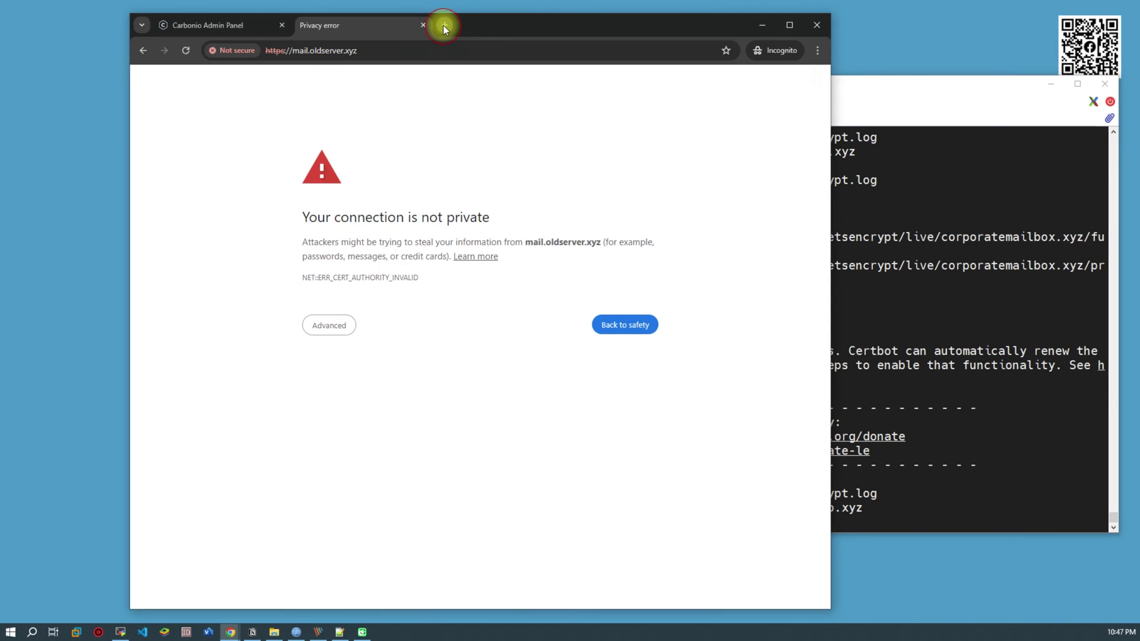
type("co")
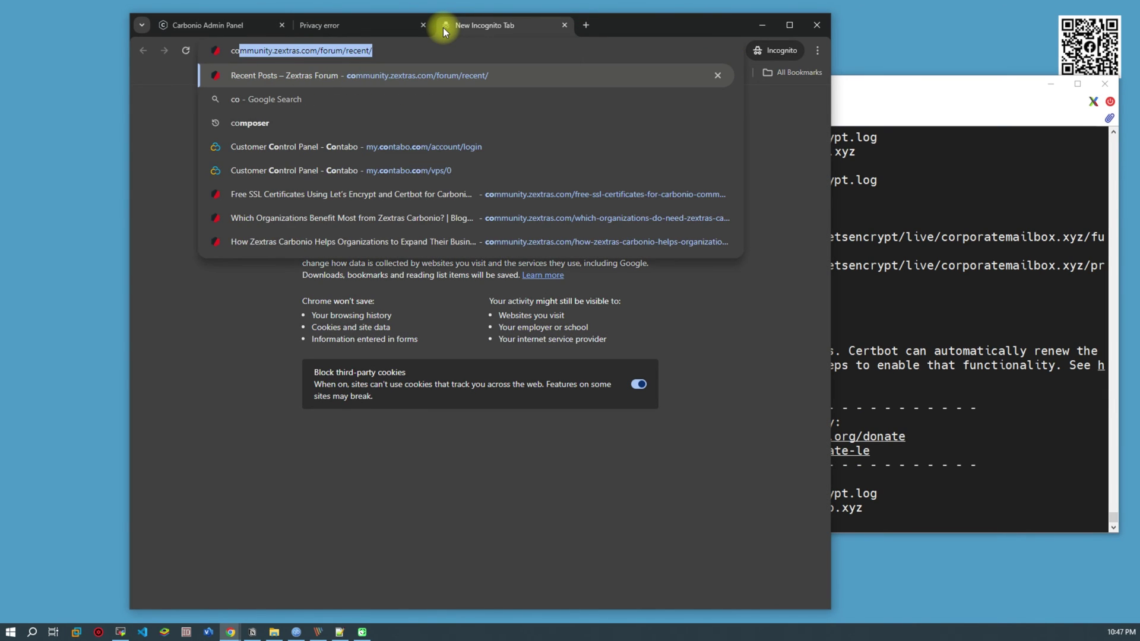
type("mmunity.zextras.com/forum/rec")
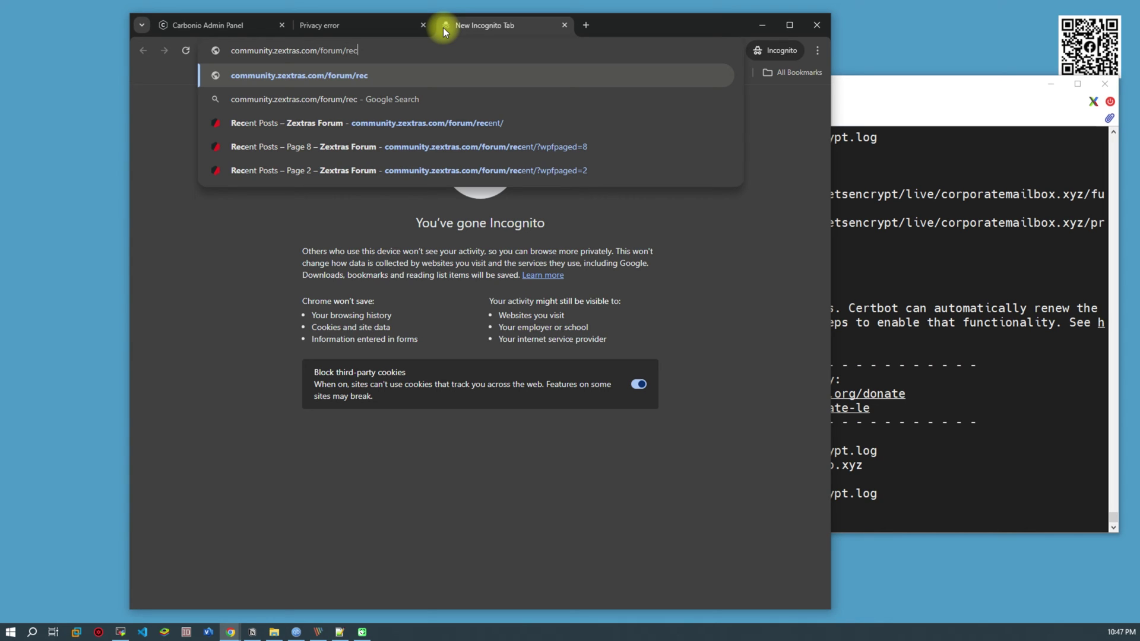
key("Return")
left_click(936, 374)
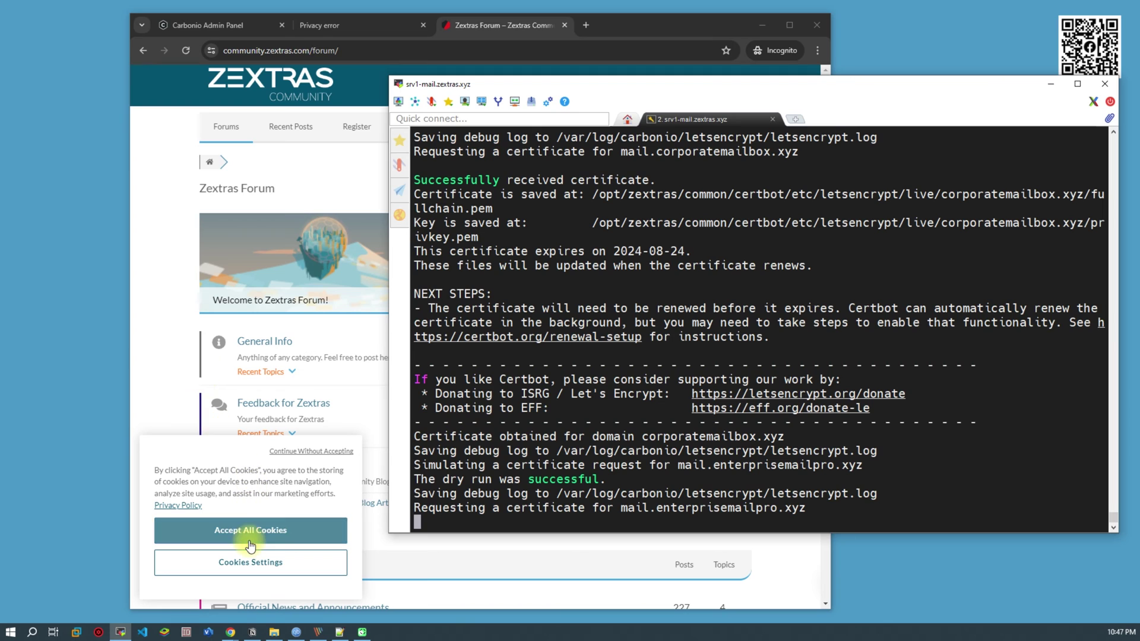
left_click(249, 531)
scroll(198, 450, "down", 15)
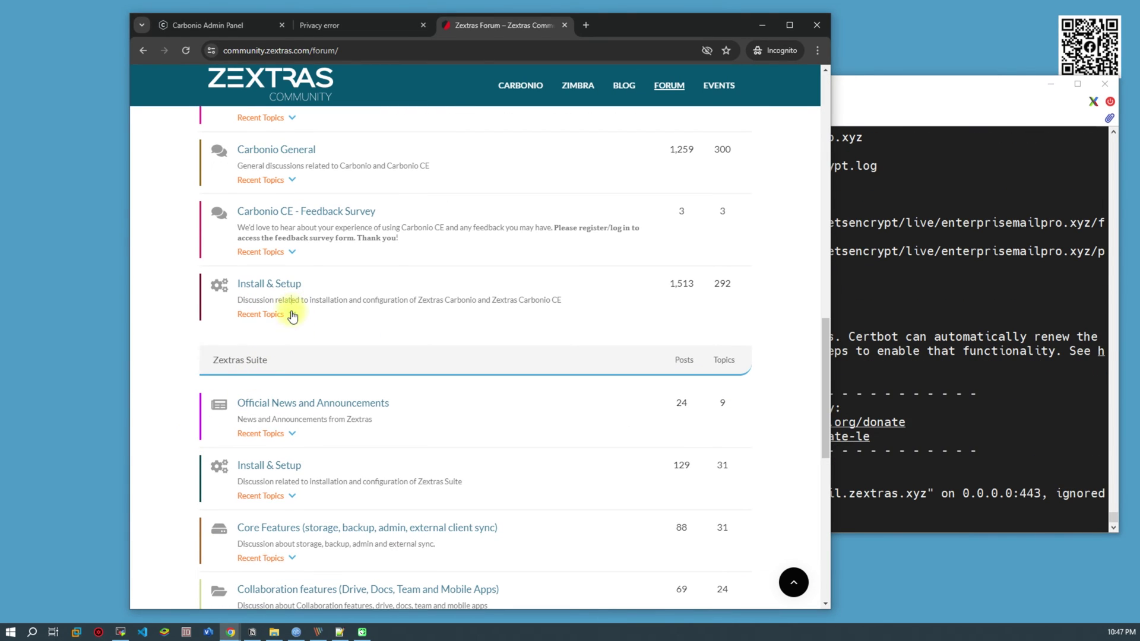
left_click(292, 314)
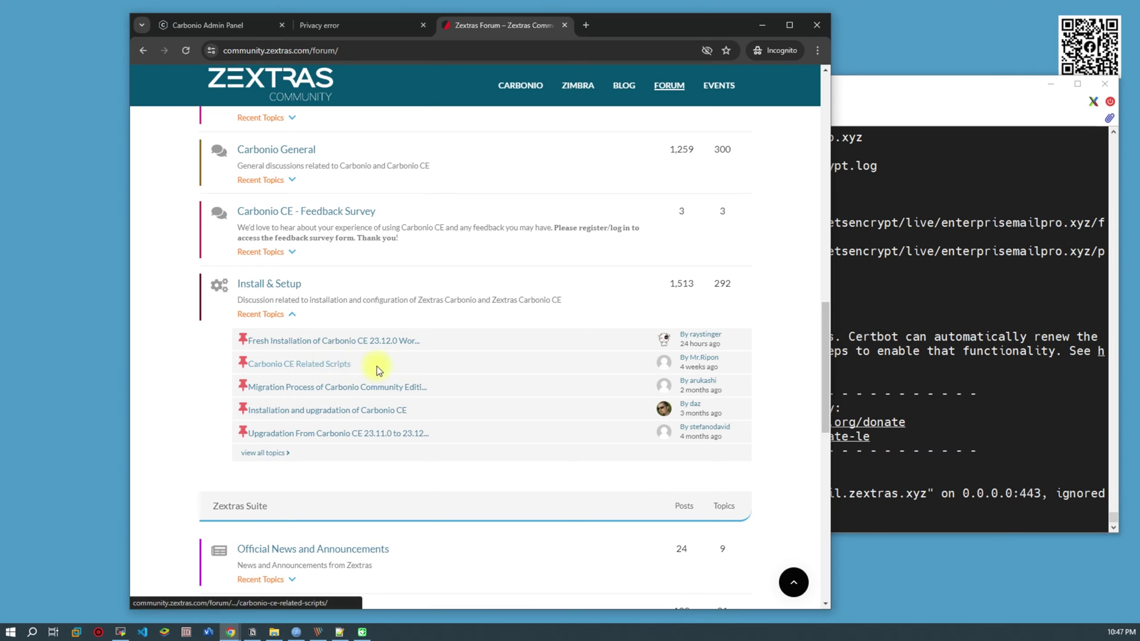
left_click(948, 374)
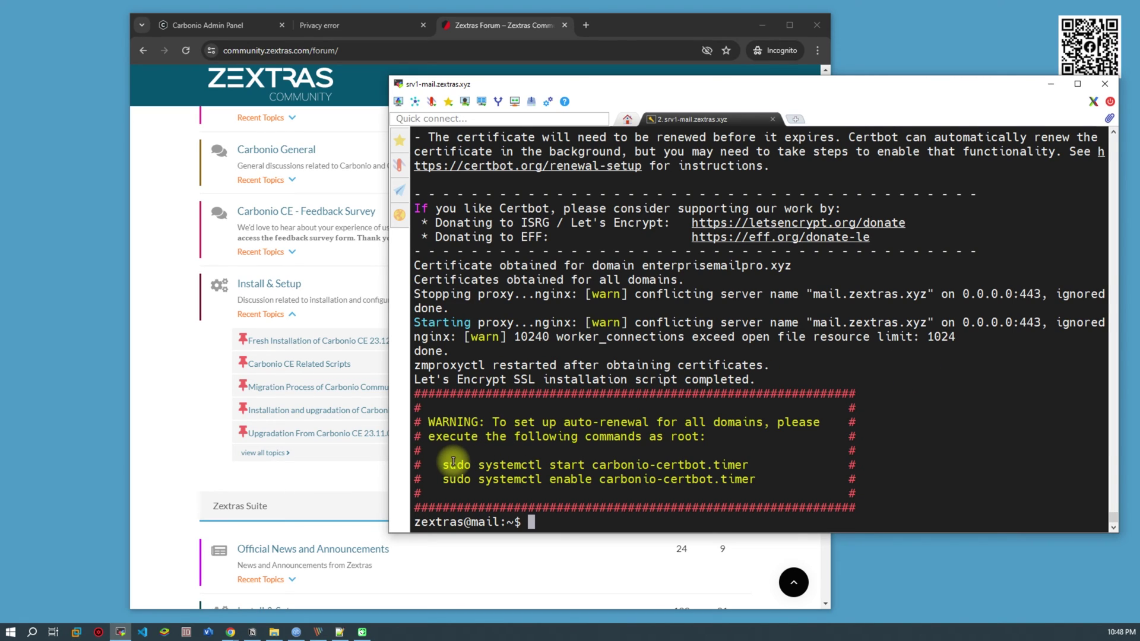
Discard the pasted sudo timer command and exit the zextras shell back to root.
left_click_drag(443, 465, 748, 465)
key("ctrl+c")
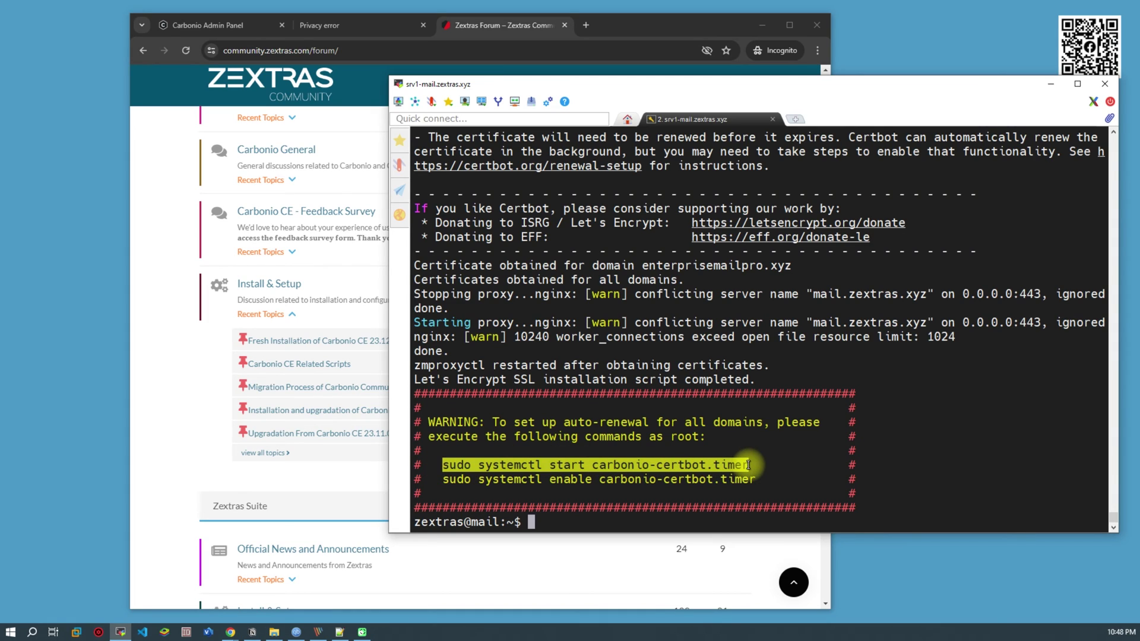
left_click(971, 458)
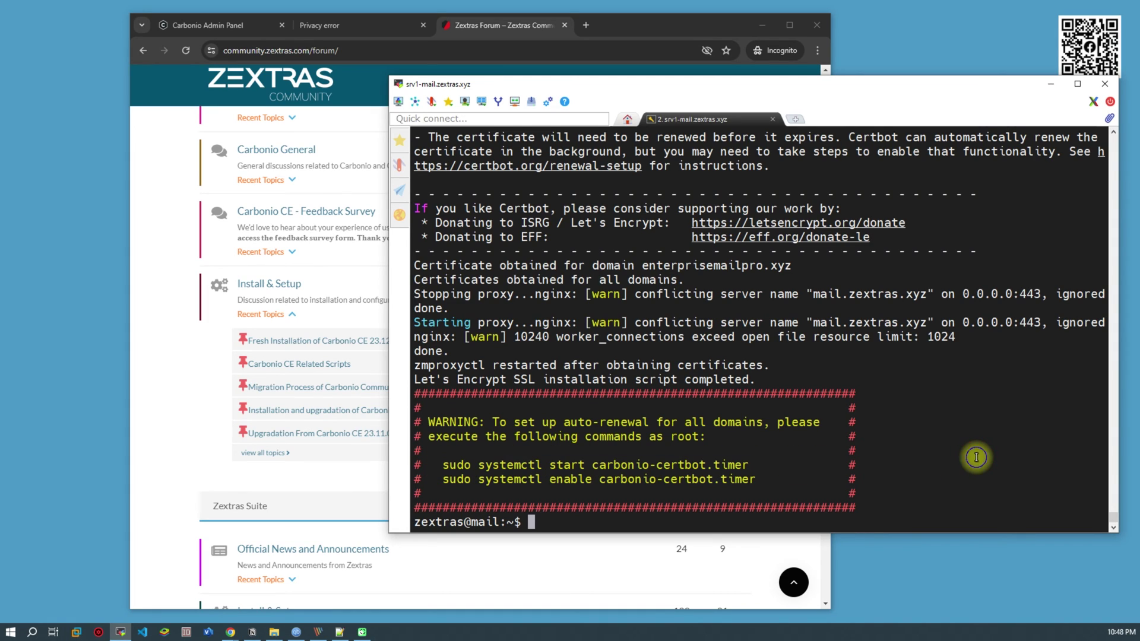
right_click(975, 457)
key("BackSpace")
key("BackSpace")
key("BackSpace")
key("BackSpace")
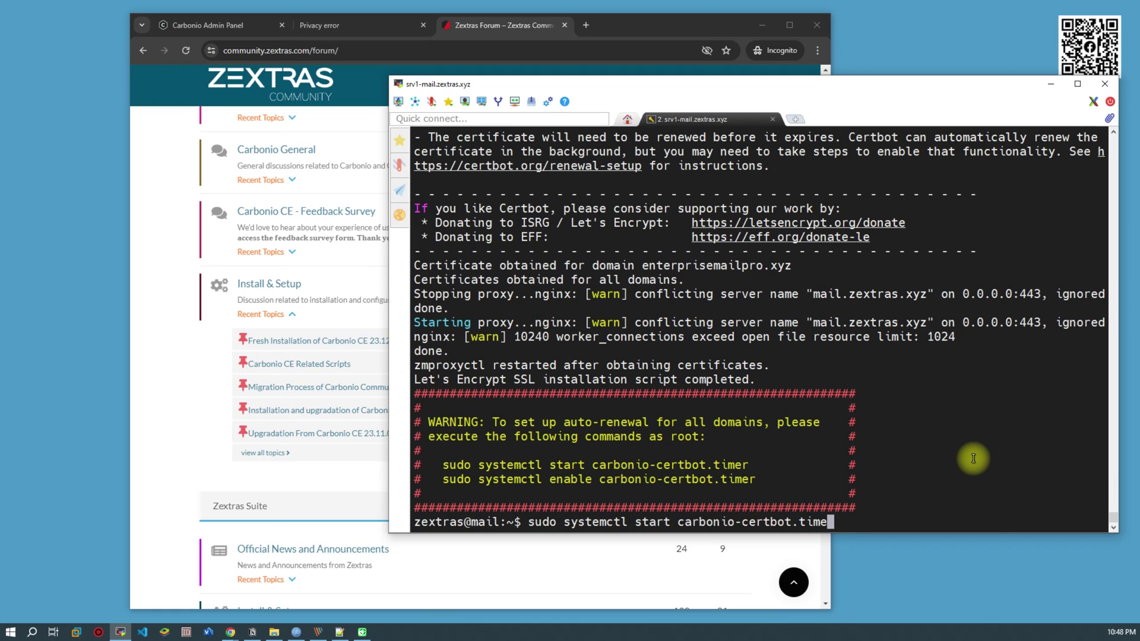
key("BackSpace")
key("BackSpace")
key("BackSpace")
key("BackSpace")
key("BackSpace")
key("BackSpace")
key("BackSpace")
key("BackSpace")
key("BackSpace")
key("BackSpace")
key("BackSpace")
key("BackSpace")
key("BackSpace")
key("BackSpace")
key("BackSpace")
key("BackSpace")
key("BackSpace")
key("BackSpace")
key("BackSpace")
key("BackSpace")
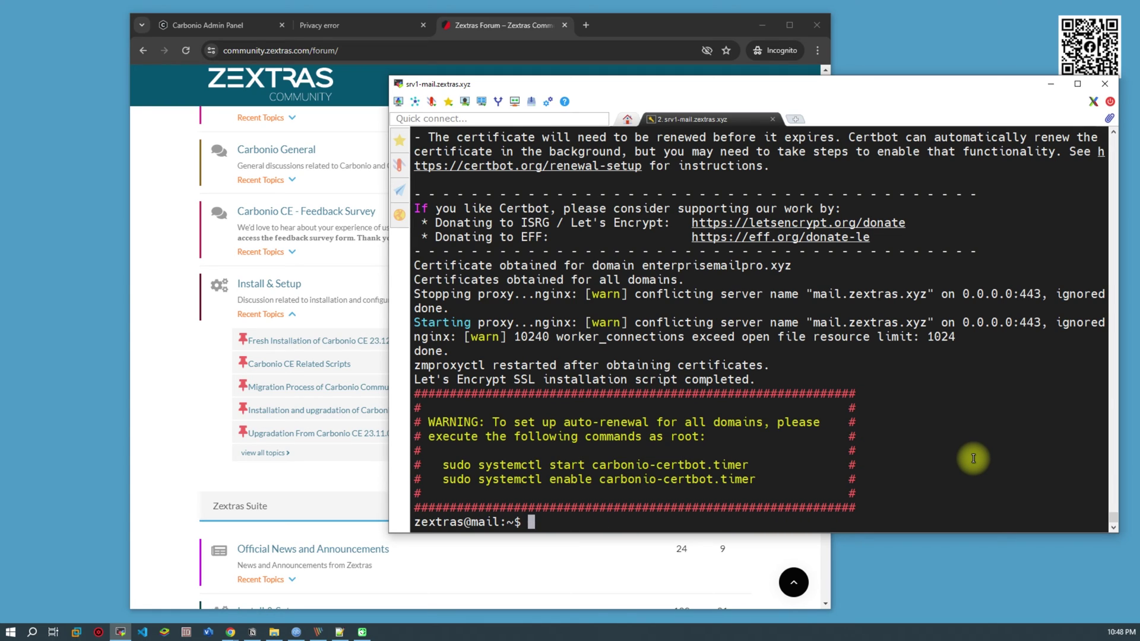
type("exit")
key("Return")
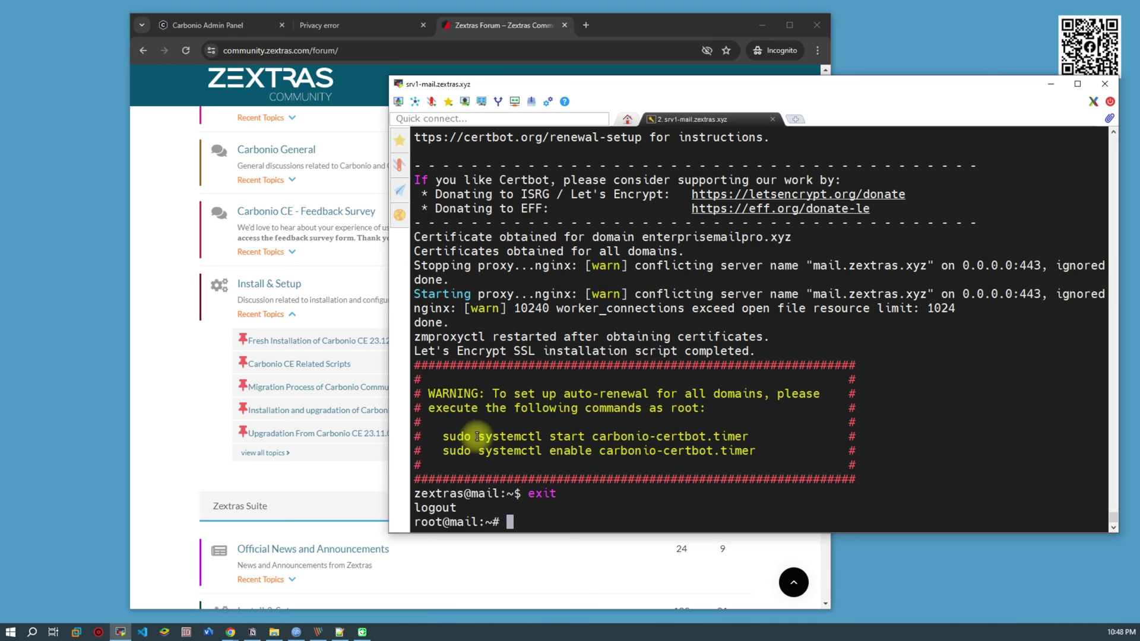
Start and enable carbonio-certbot.timer as root using the copied systemctl commands.
left_click_drag(477, 436, 749, 437)
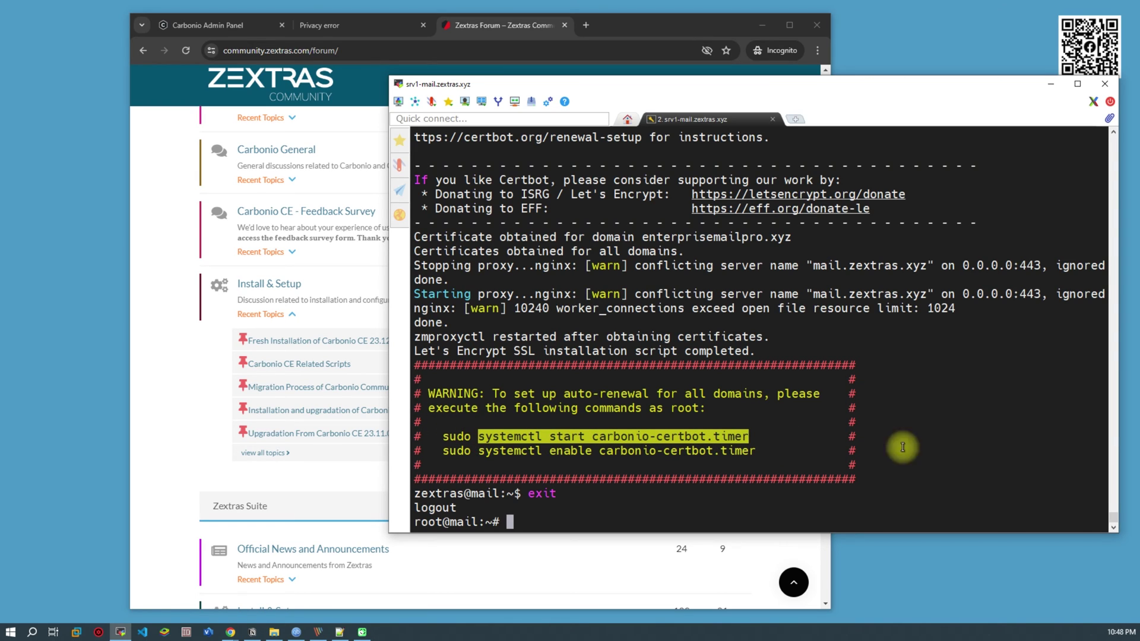
right_click(1016, 449)
key("Return")
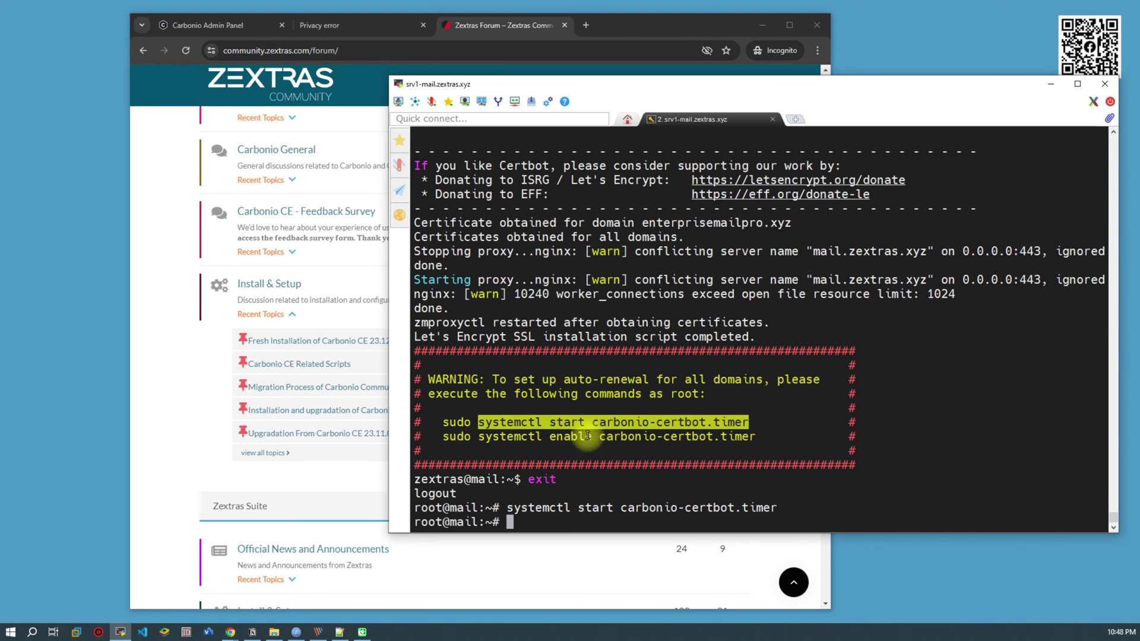
left_click_drag(482, 438, 751, 438)
key("ctrl+c")
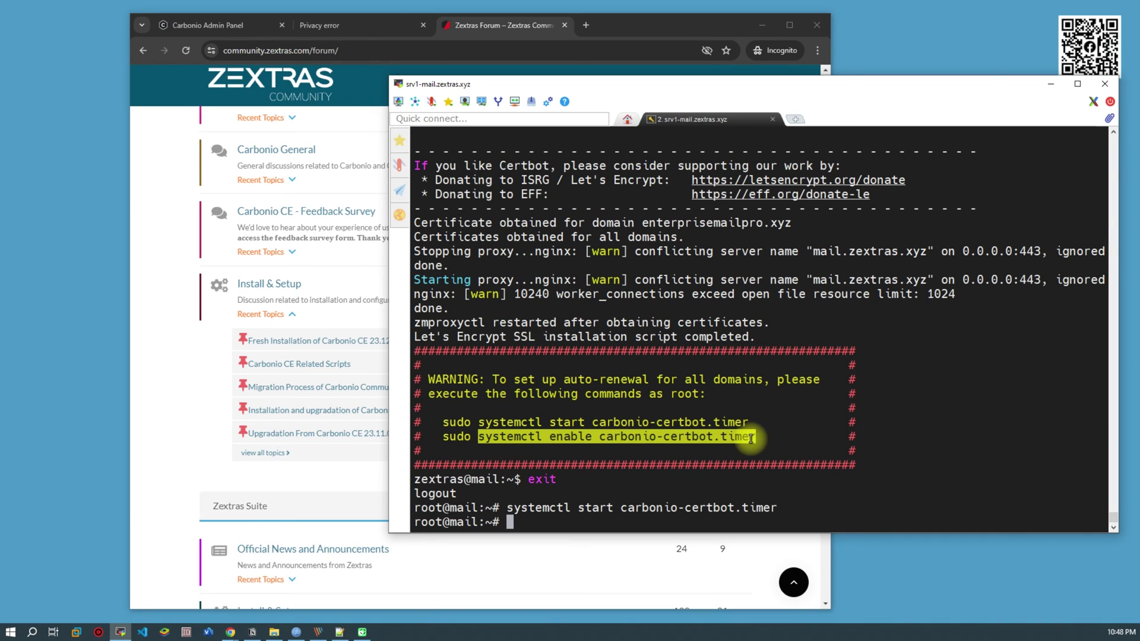
left_click(913, 432)
right_click(911, 428)
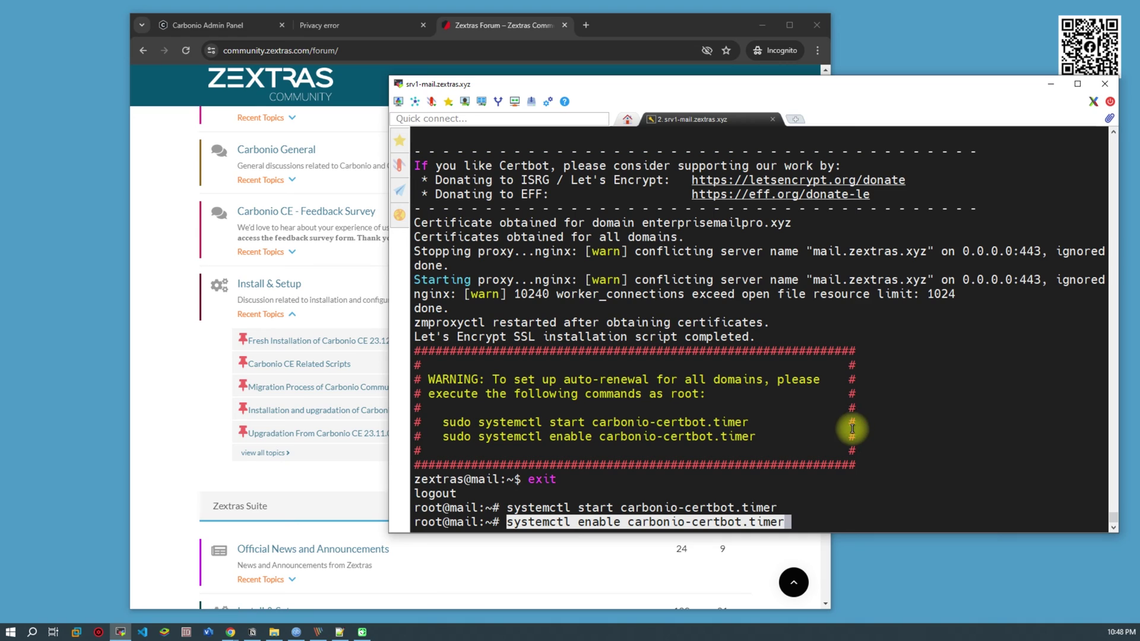
key("Return")
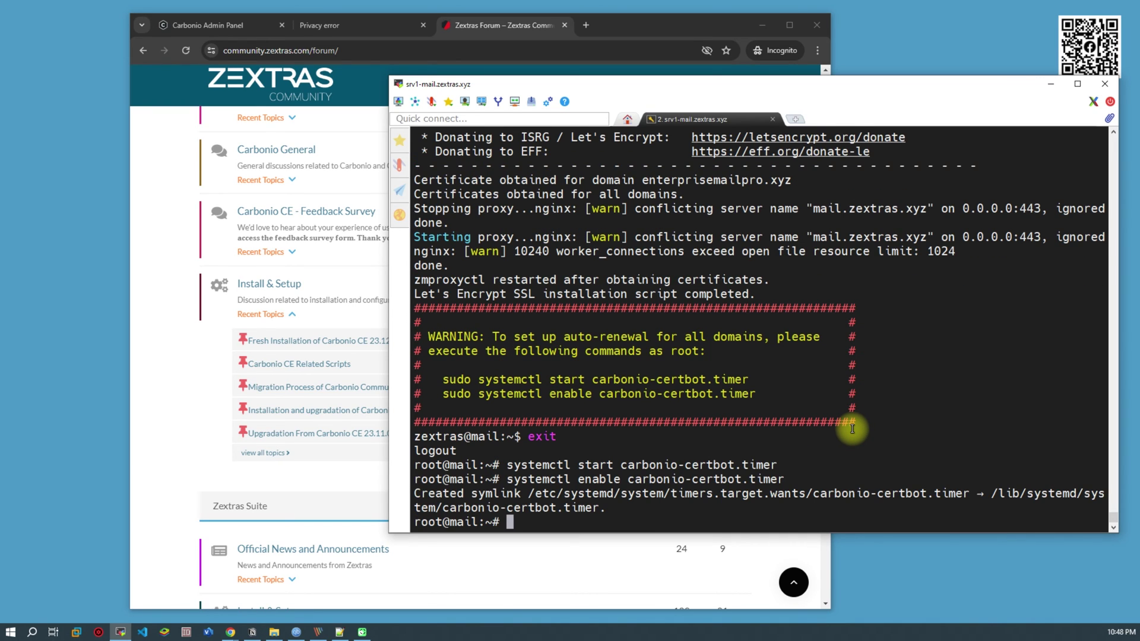
Run systemctl status carbonio-certbot.timer to confirm it is active (waiting) and enabled.
key("Return")
key("Return")
key("Return")
key("Up")
key("Left")
key("Left")
key("Left")
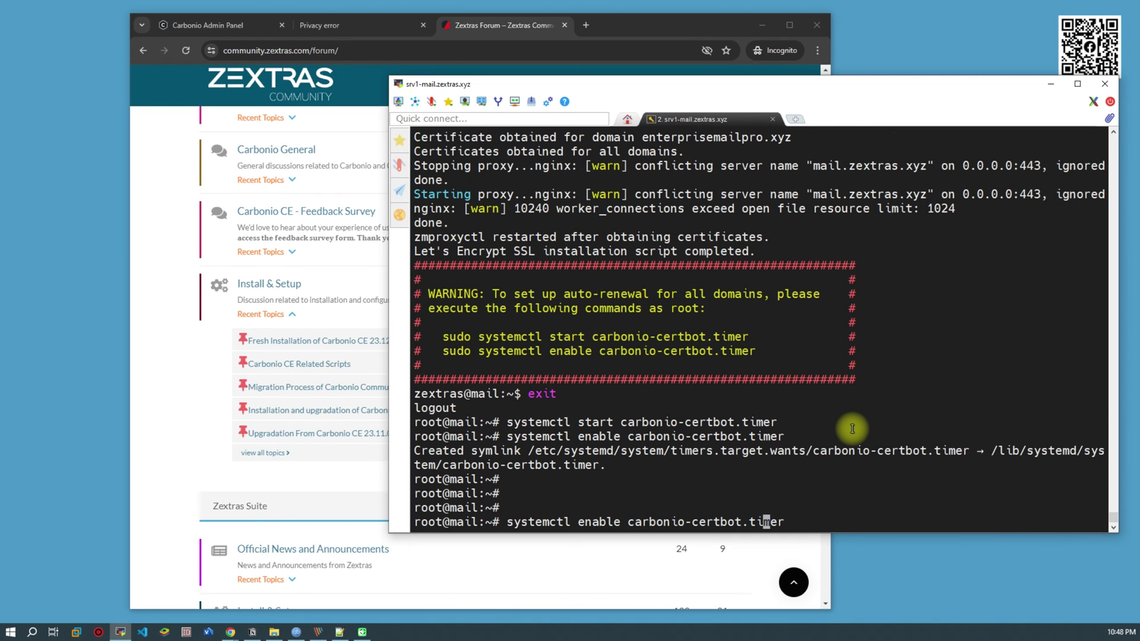
key("Left")
key("Left")
key("Left")
key("Left")
key("Left")
key("Left")
key("Left")
key("Left")
key("Left")
key("Left")
key("Left")
key("Left")
key("Left")
key("Left")
key("Left")
key("Left")
key("Left")
key("Left")
key("Left")
key("Left")
key("Right")
key("Right")
key("Right")
key("BackSpace")
key("BackSpace")
key("BackSpace")
key("BackSpace")
key("BackSpace")
key("BackSpace")
type("st")
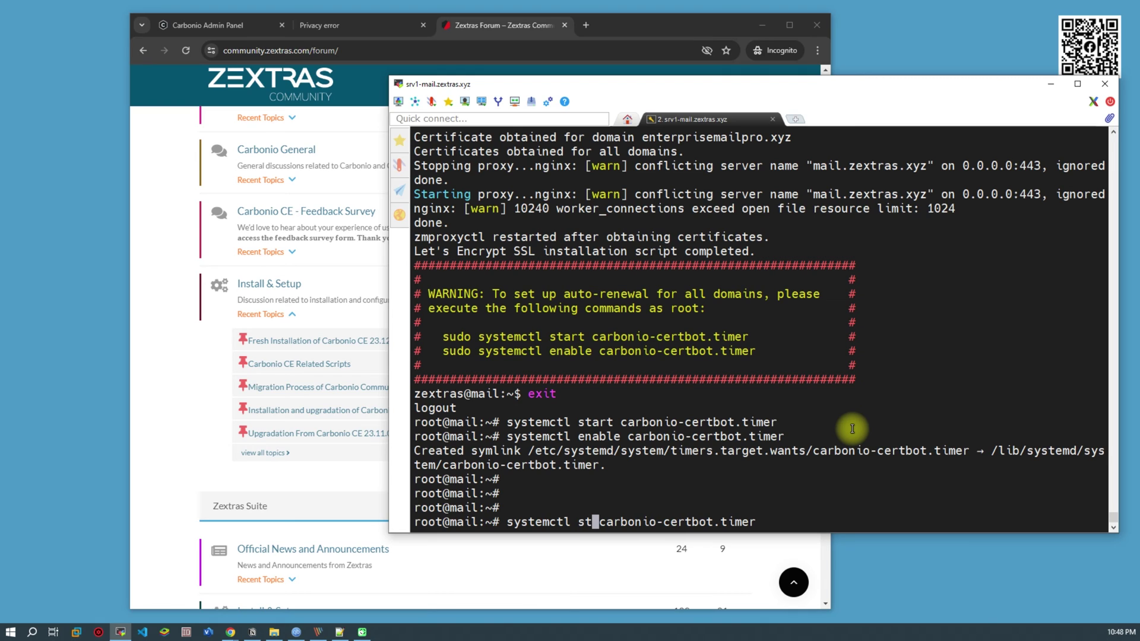
type("atus")
key("Return")
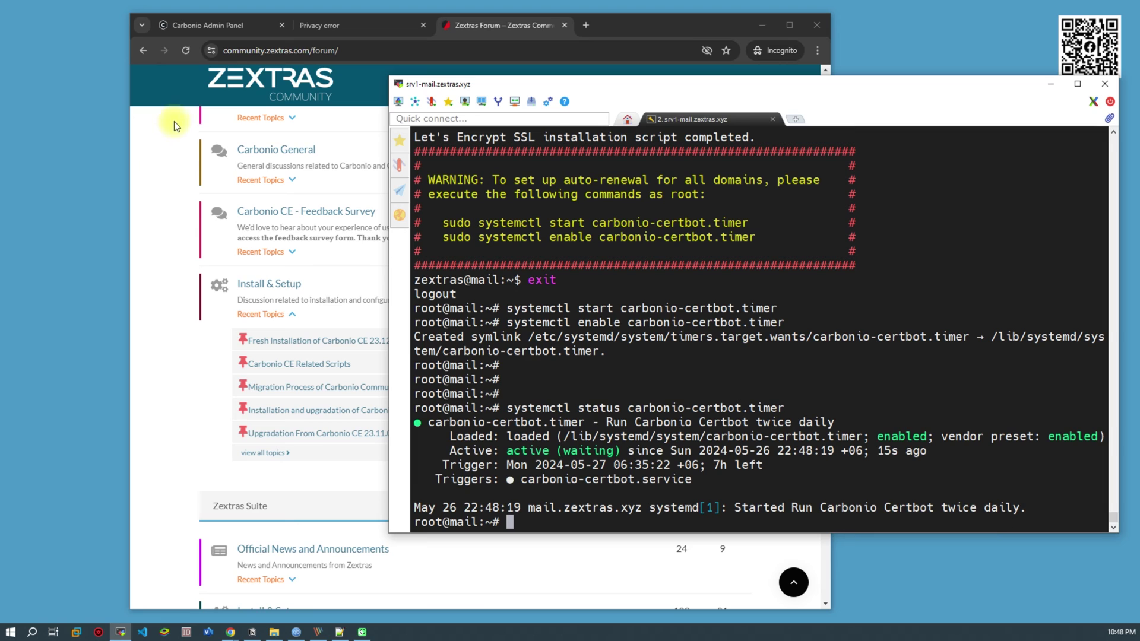
Reload mail.oldserver.xyz and confirm its site info shows Connection is secure.
left_click(215, 28)
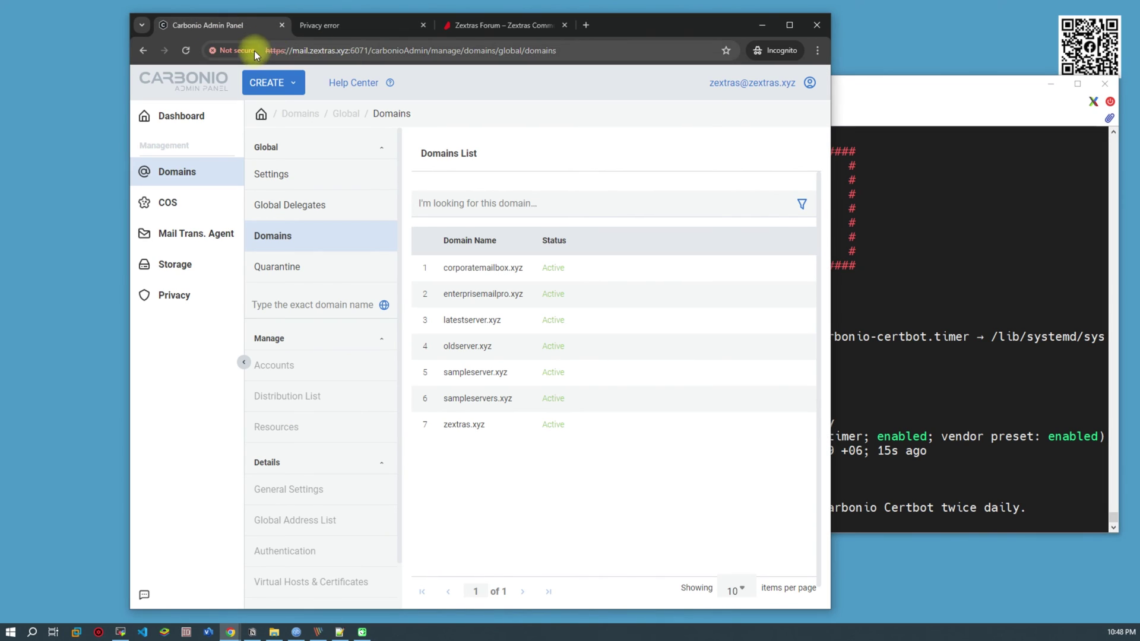
left_click(184, 50)
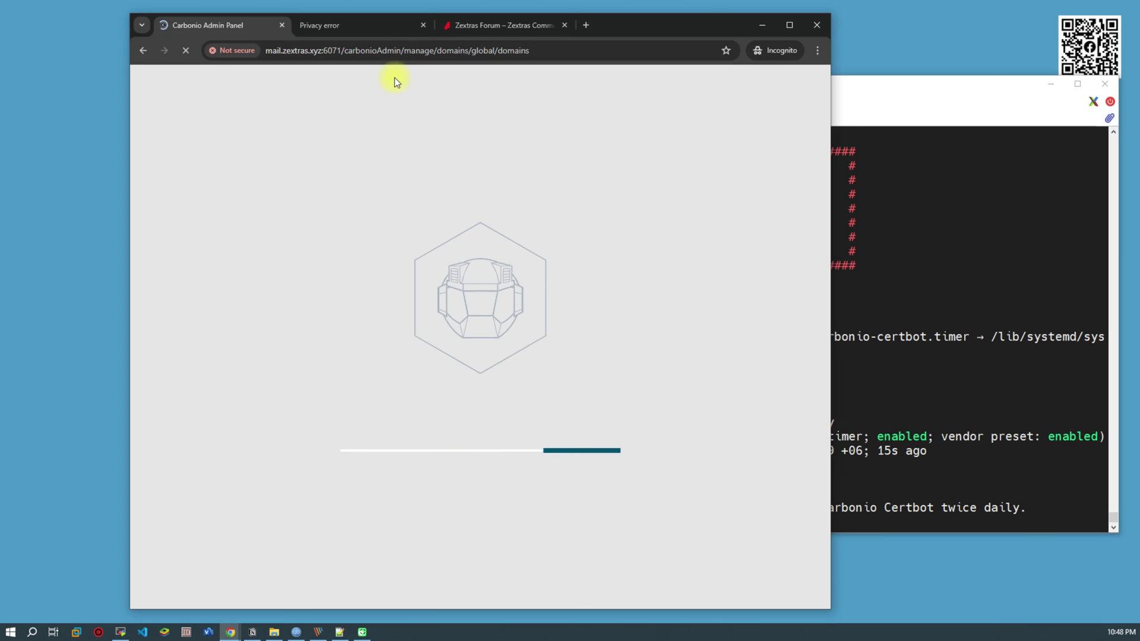
left_click(340, 24)
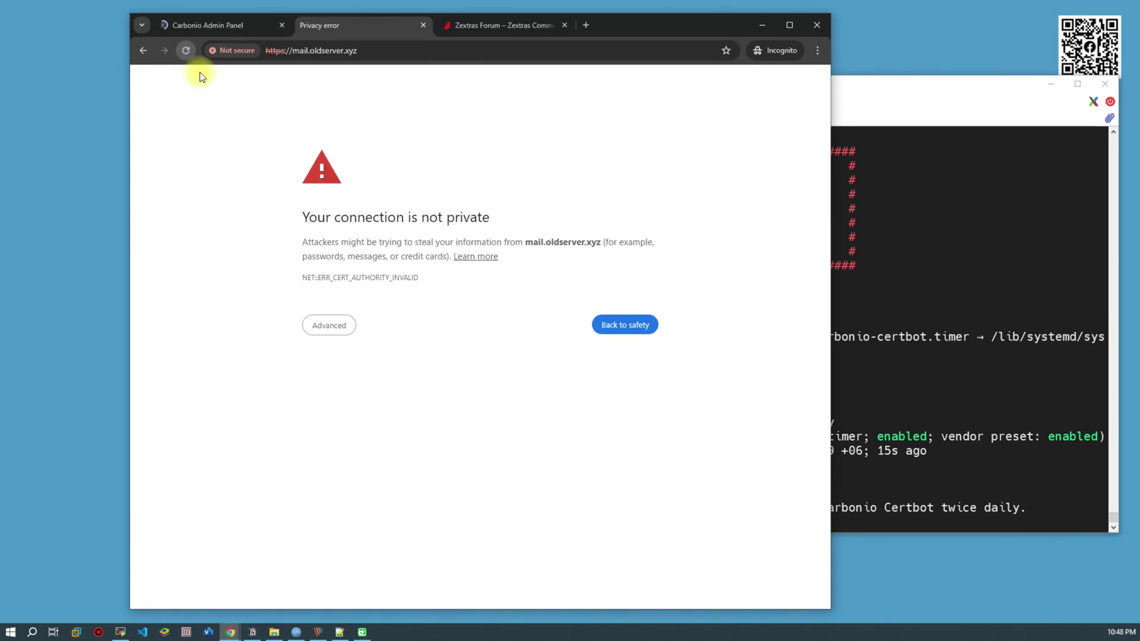
left_click(183, 51)
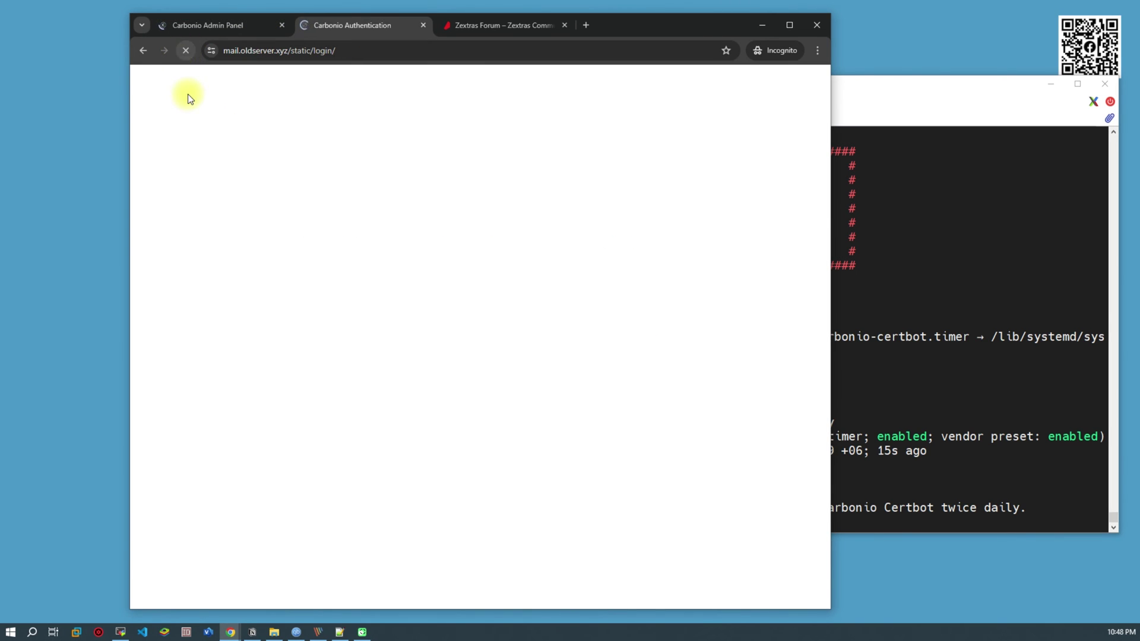
left_click(212, 51)
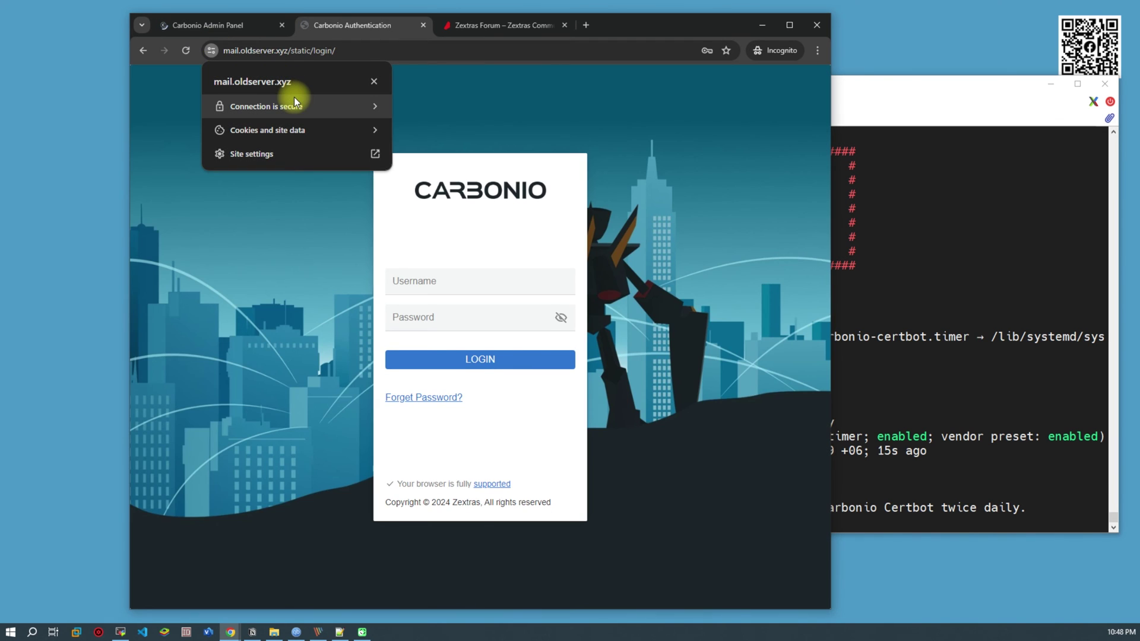
Close the Admin Panel and forum tabs and return to MobaXterm.
left_click(225, 25)
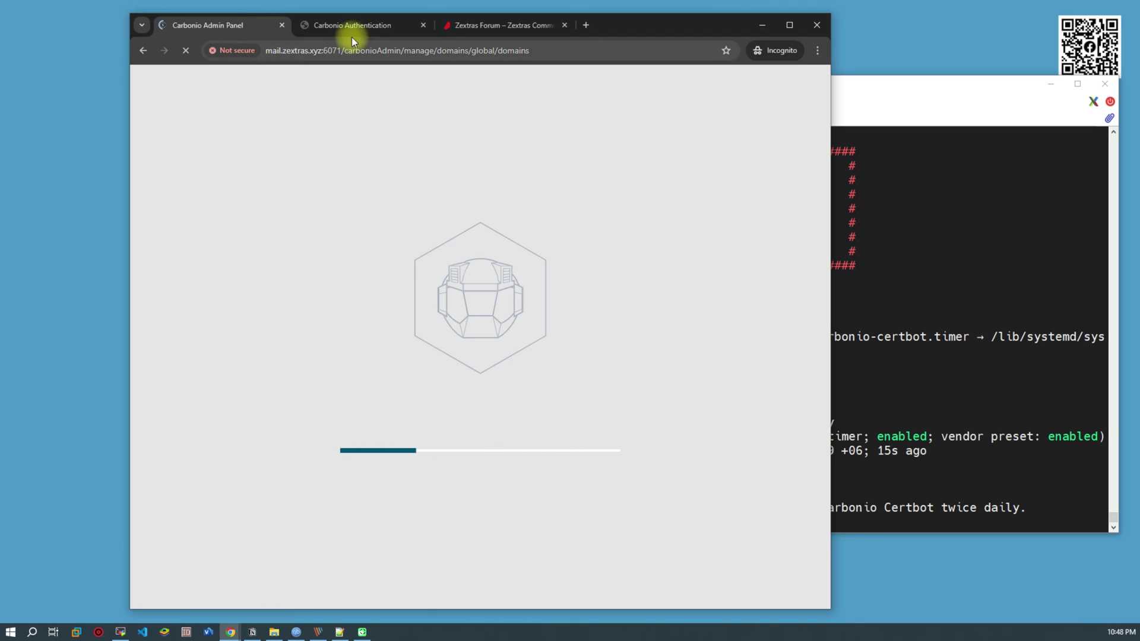
left_click(282, 25)
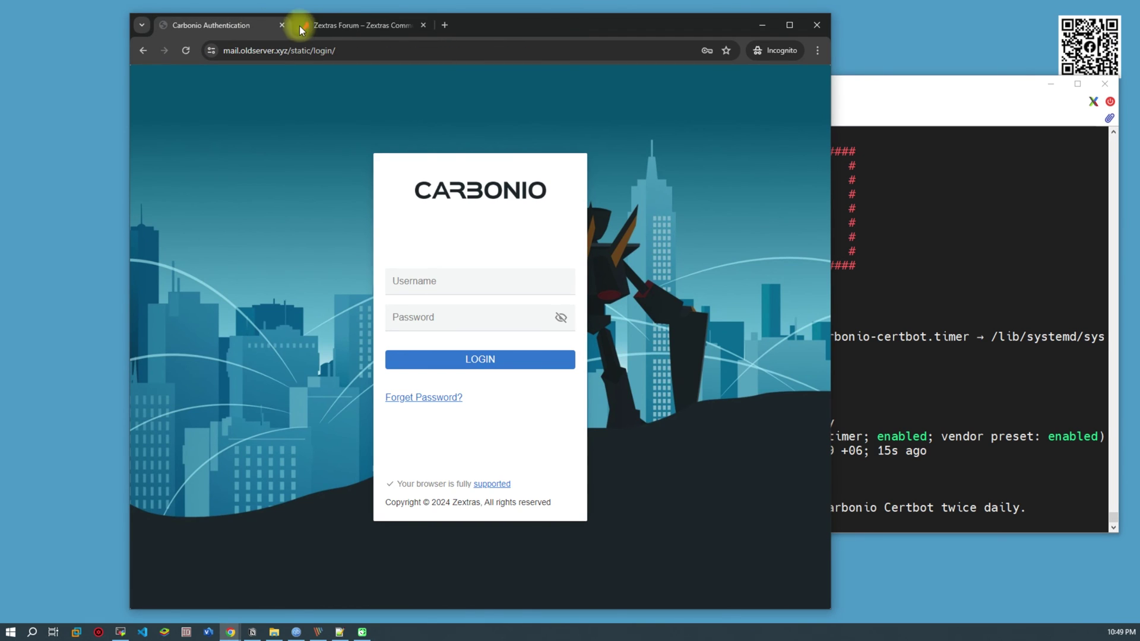
left_click(345, 26)
left_click(423, 25)
left_click(944, 295)
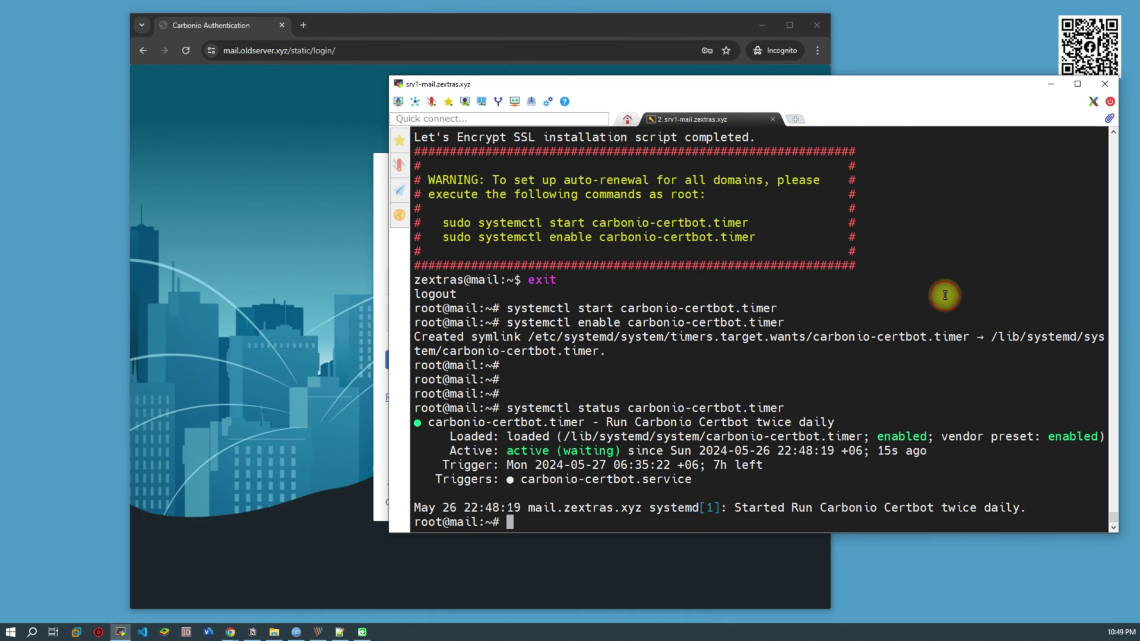
Switch to the zextras user and run carbonio prov -0l gad, interrupting it when it hangs.
key("Return")
key("Return")
type("su - z")
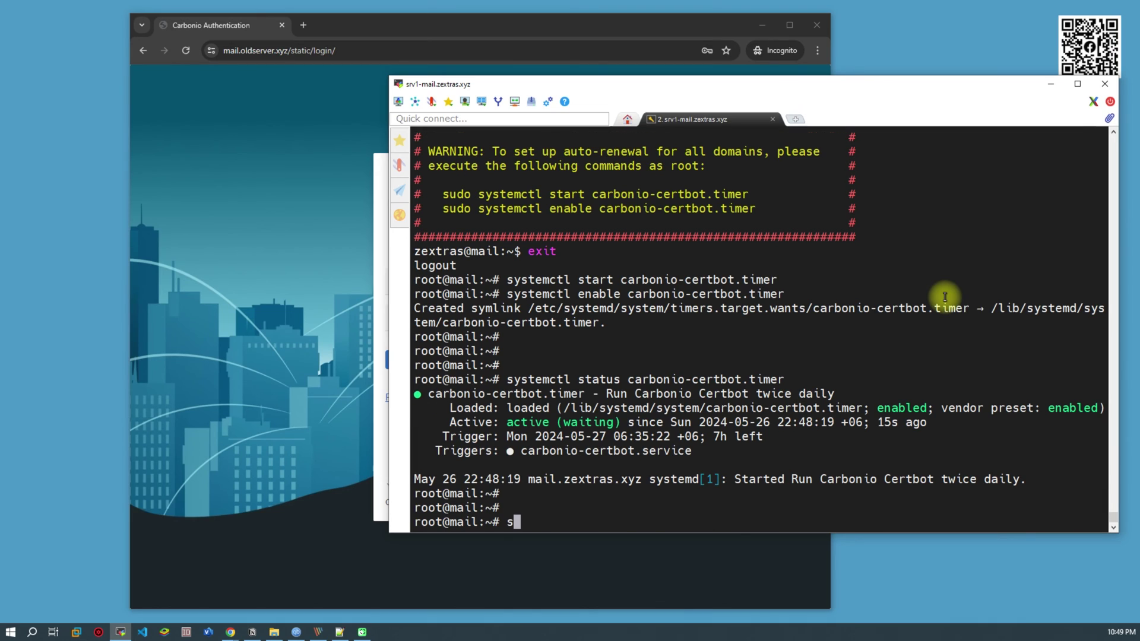
type("extras")
key("Return")
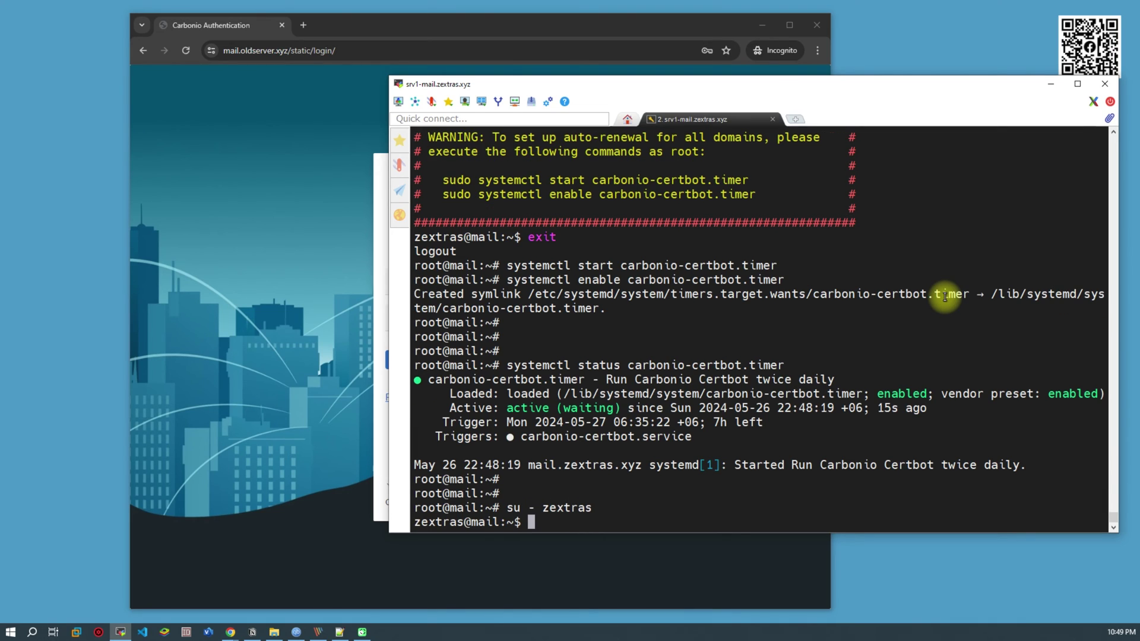
type("carbonio prov -0l gad")
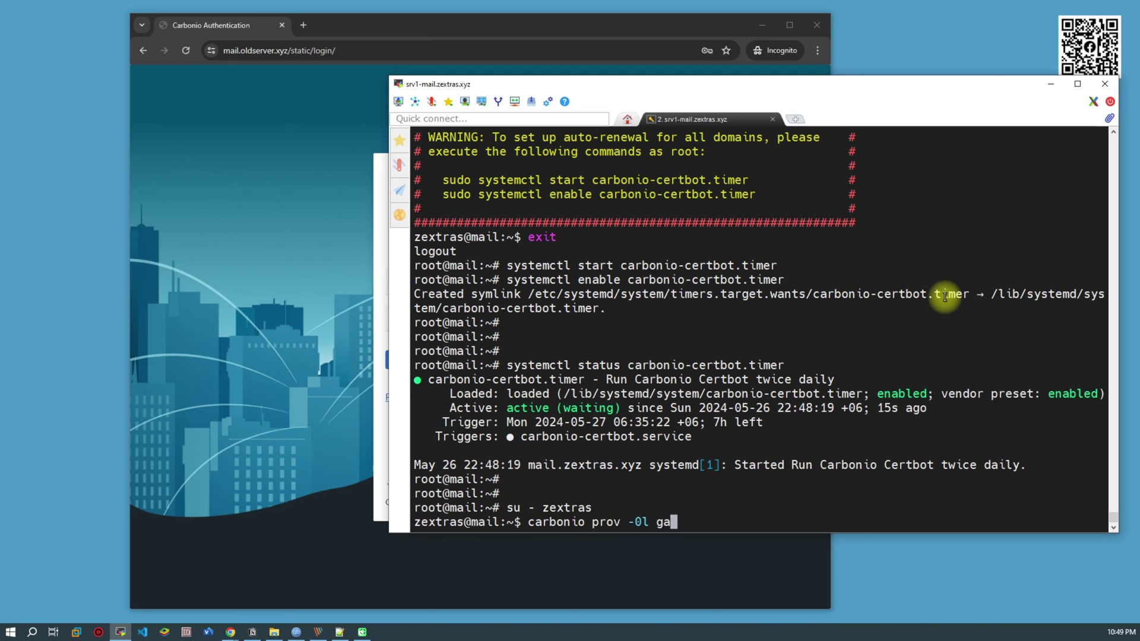
key("Return")
key("Up")
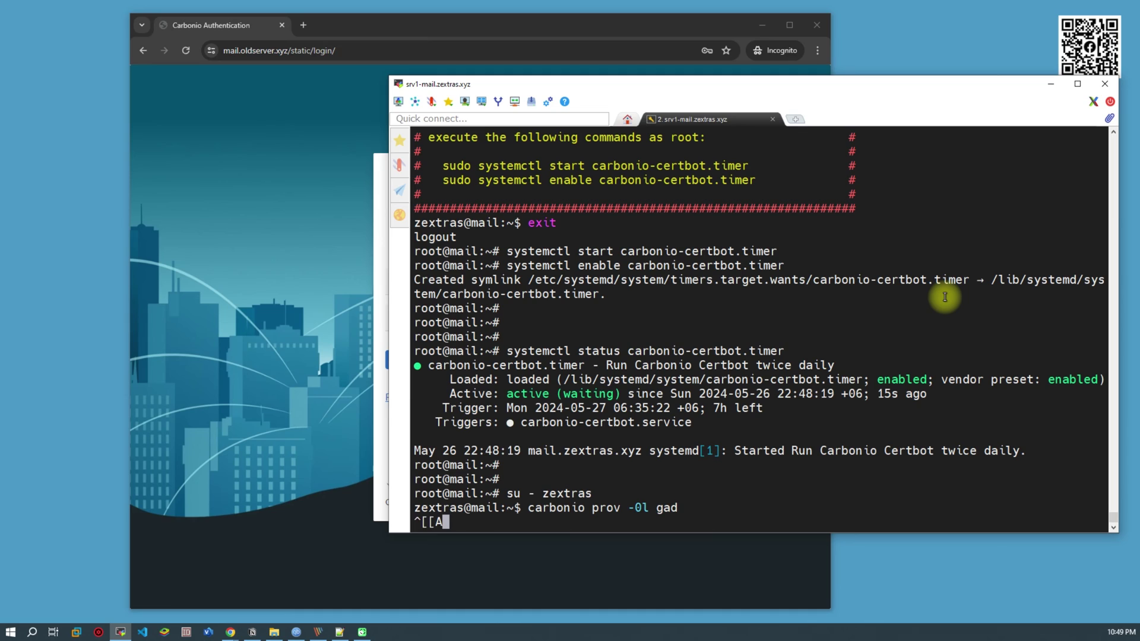
key("ctrl+c")
Rerun the corrected carbonio prov -l gad listing and copy the zextras.xyz domain name.
key("Up")
key("Left")
key("Left")
key("Left")
key("Left")
key("Left")
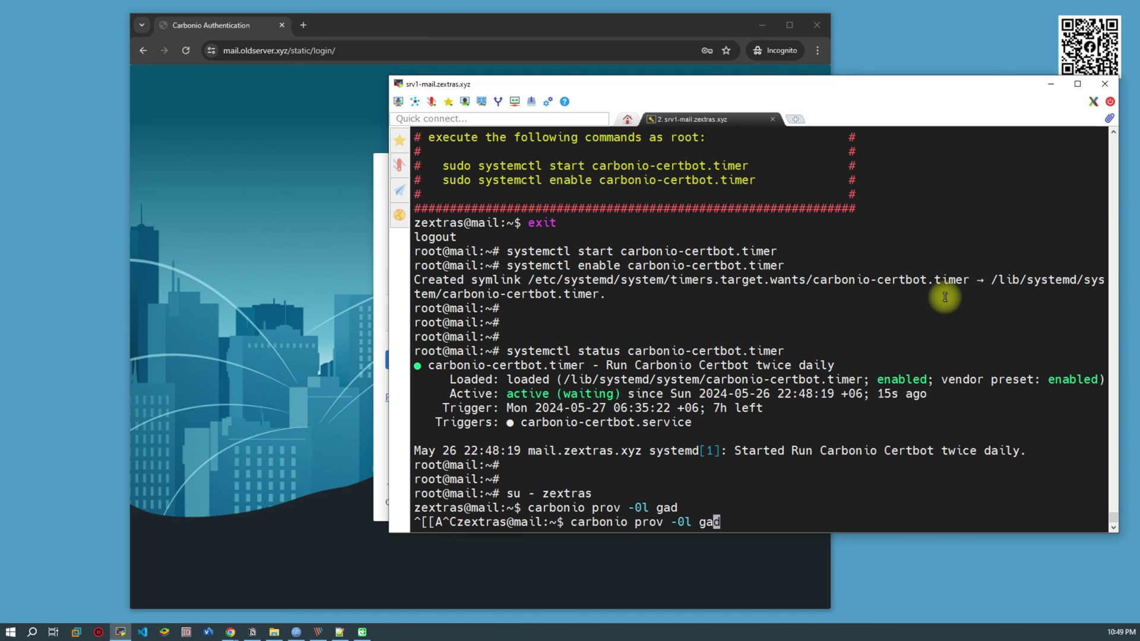
key("BackSpace")
key("Return")
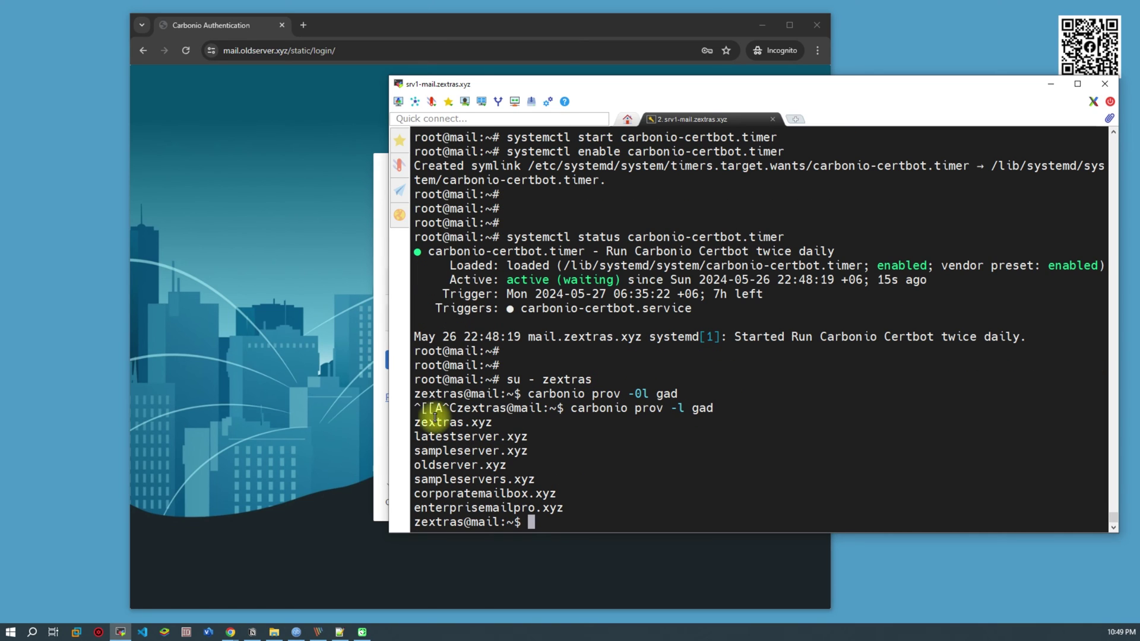
left_click_drag(411, 424, 492, 423)
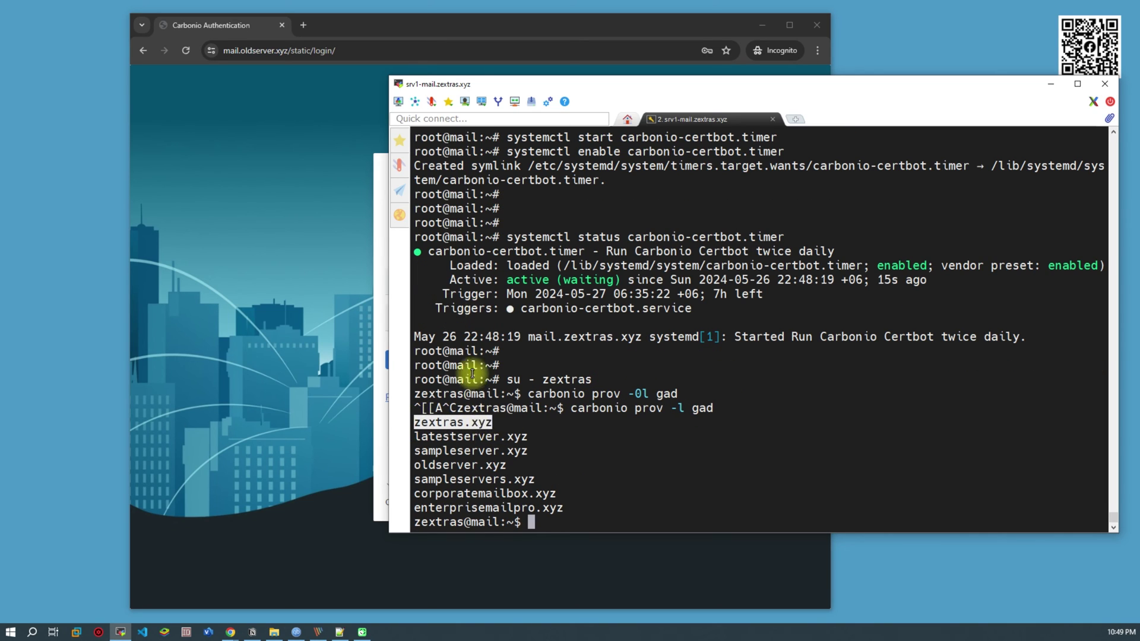
left_click(303, 25)
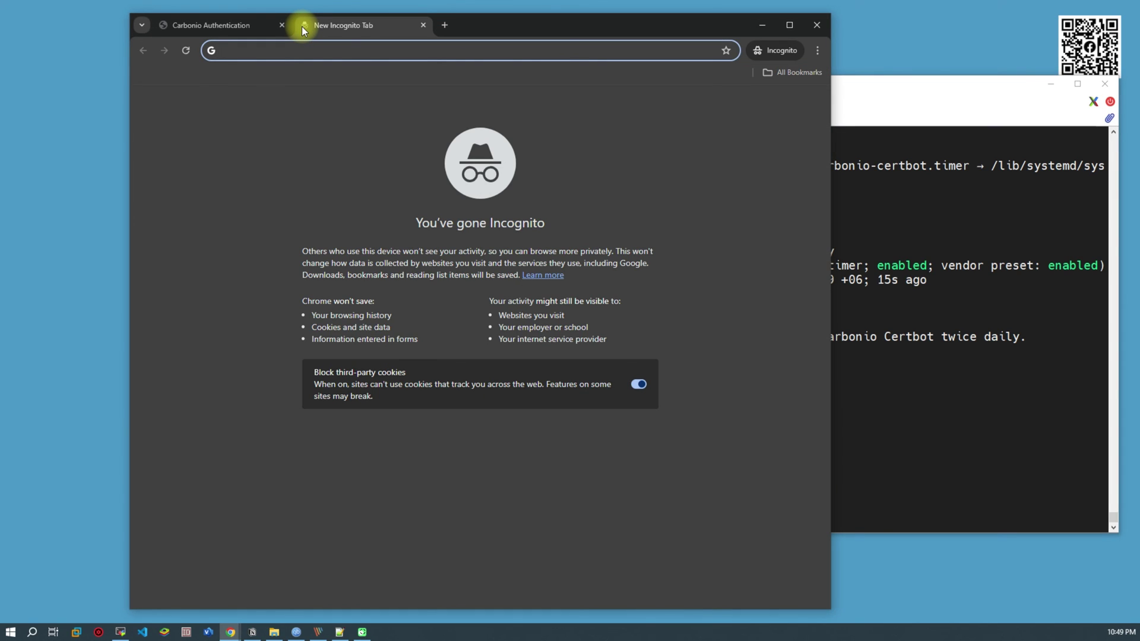
Load mail.zextras.xyz and inspect its certificate: issued by R3 (Let's Encrypt), expiring August 24, 2024.
type("mail.")
key("ctrl+v")
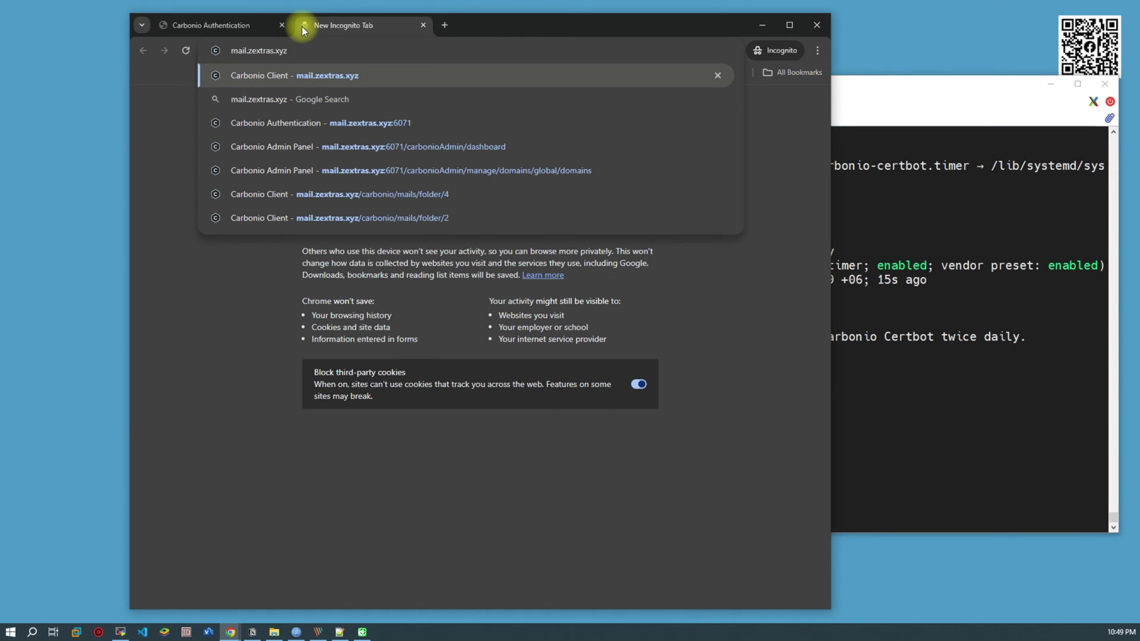
key("Return")
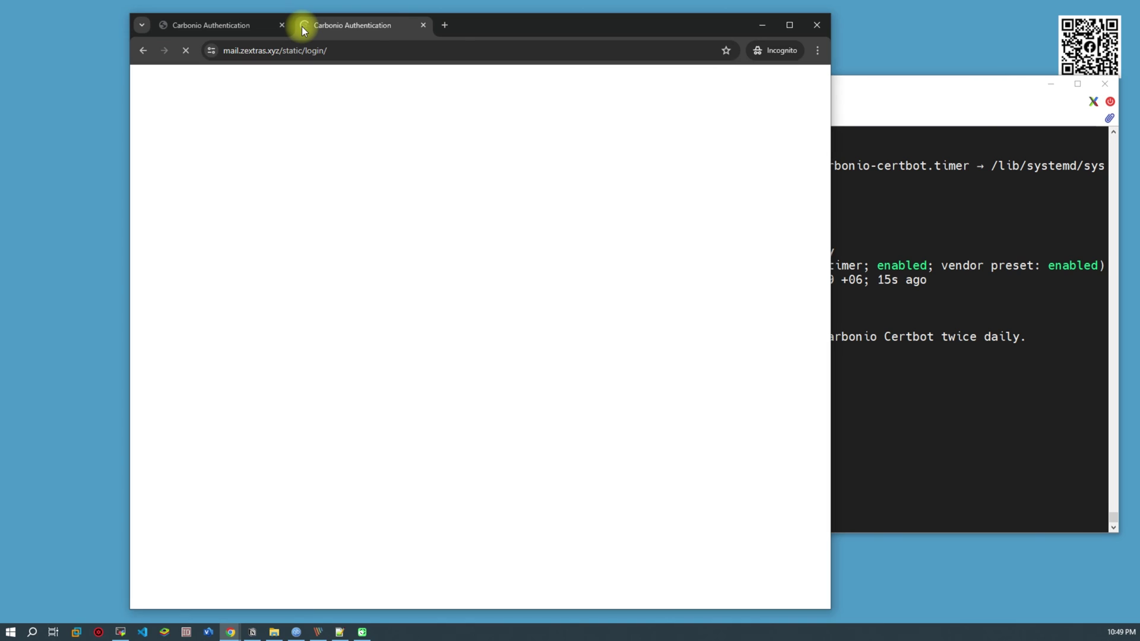
left_click(213, 53)
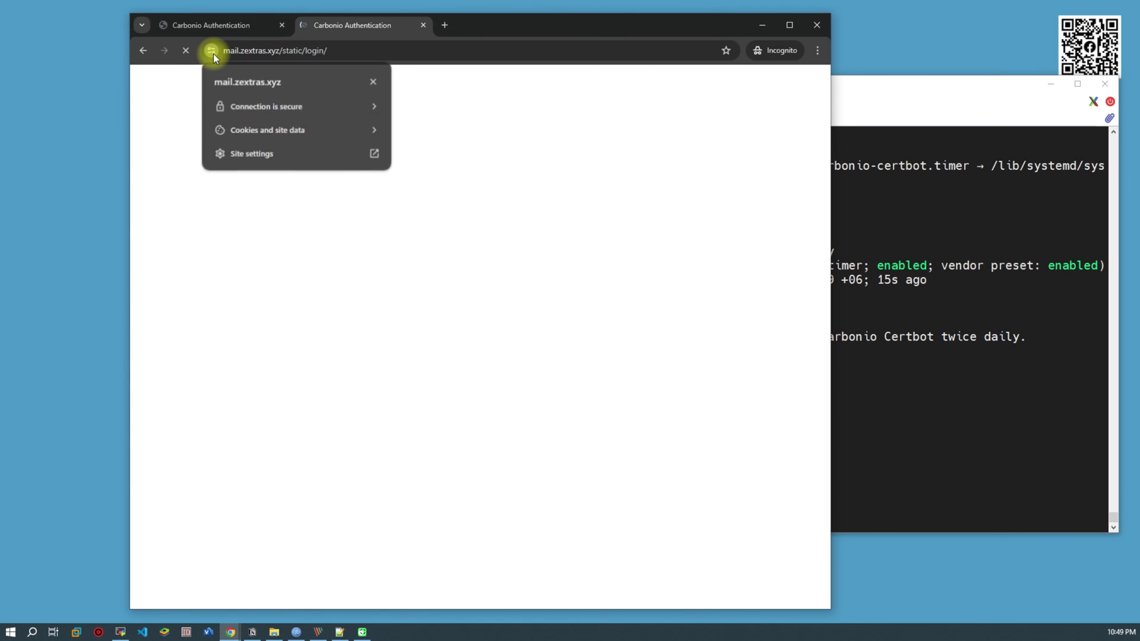
left_click(279, 99)
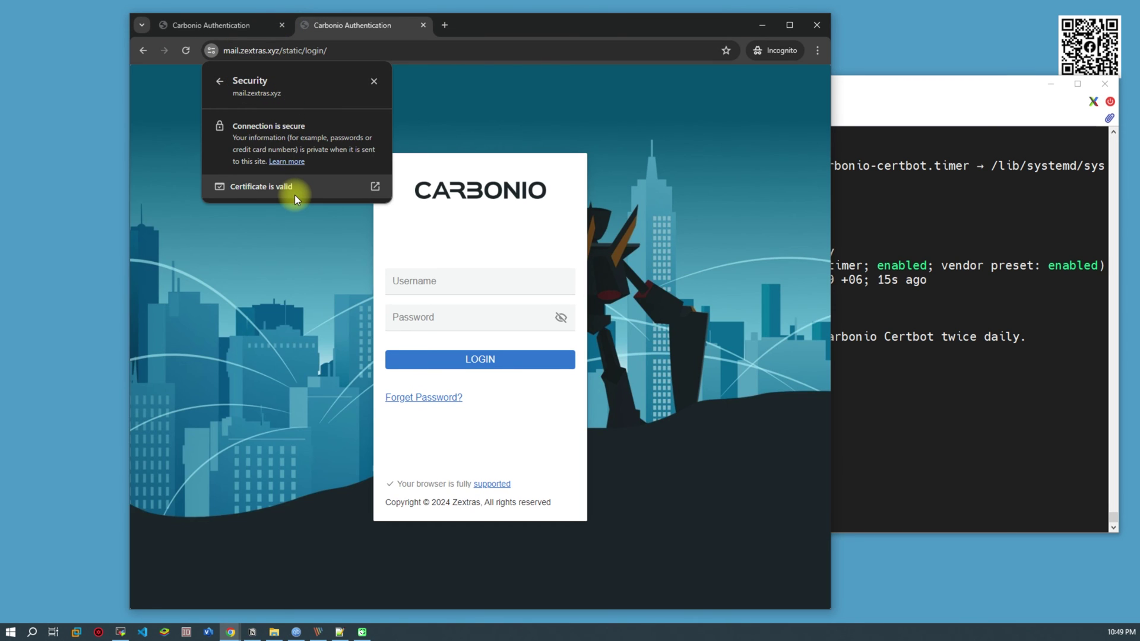
left_click(295, 193)
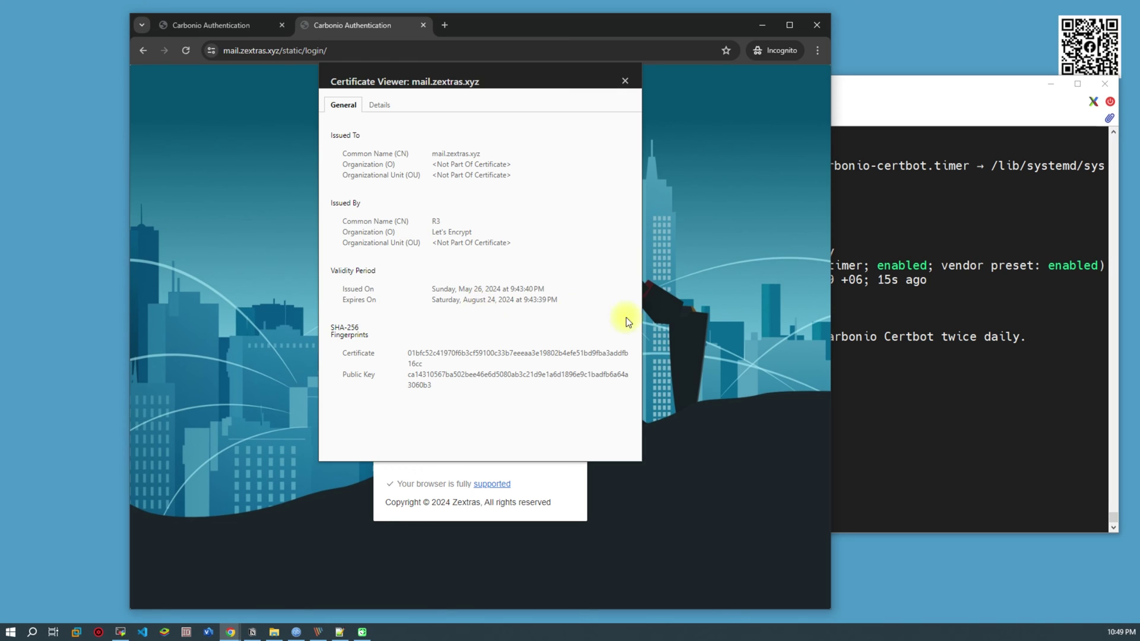
left_click(887, 364)
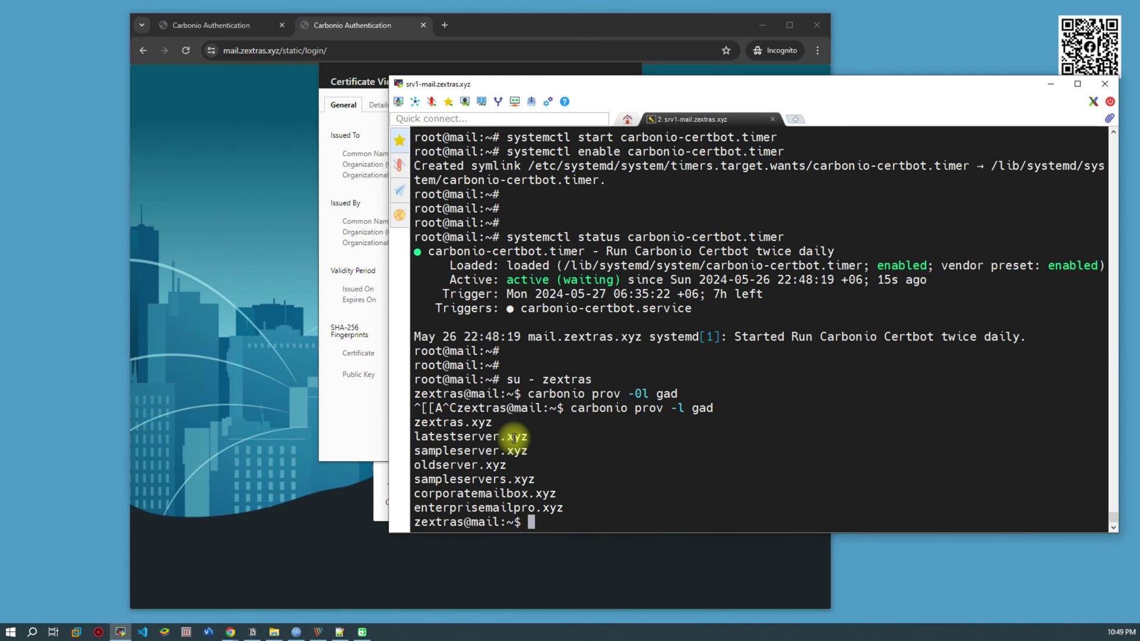
Load mail.latestserver.xyz in a new private tab and check its connection is secure.
left_click(447, 26)
type("https://")
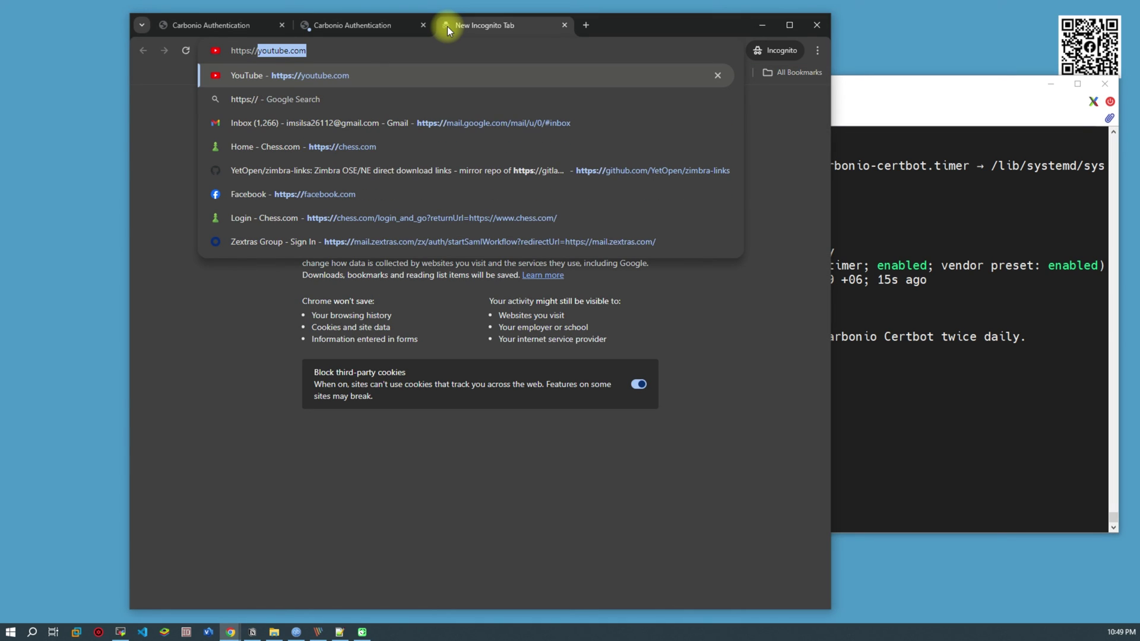
key("BackSpace")
key("BackSpace")
key("BackSpace")
key("BackSpace")
key("BackSpace")
key("BackSpace")
key("BackSpace")
key("BackSpace")
key("BackSpace")
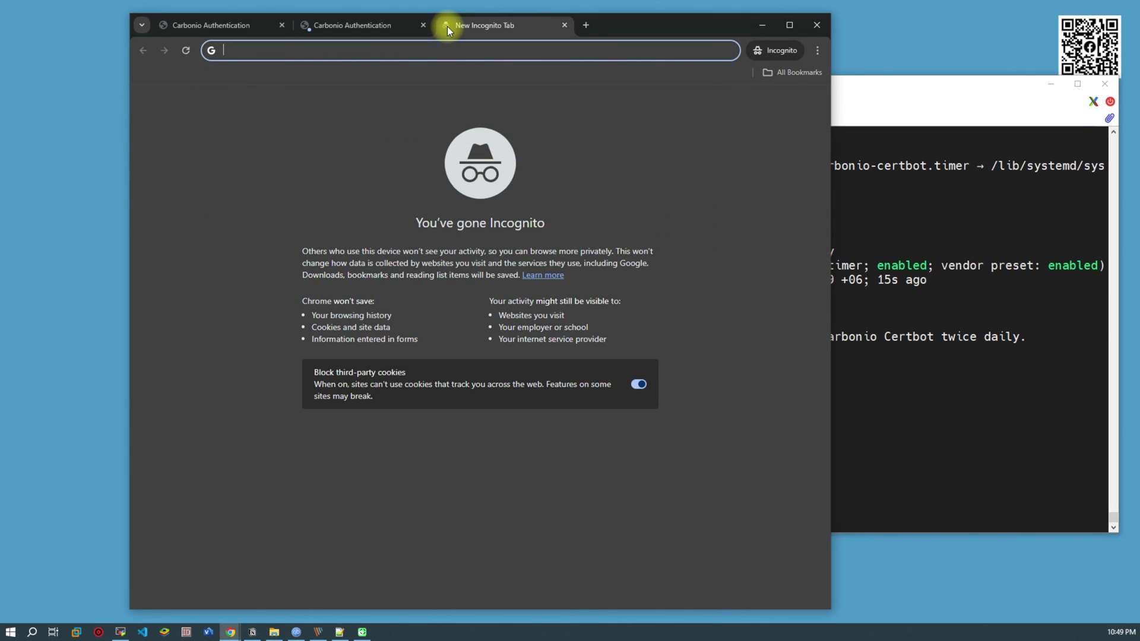
type("mail.")
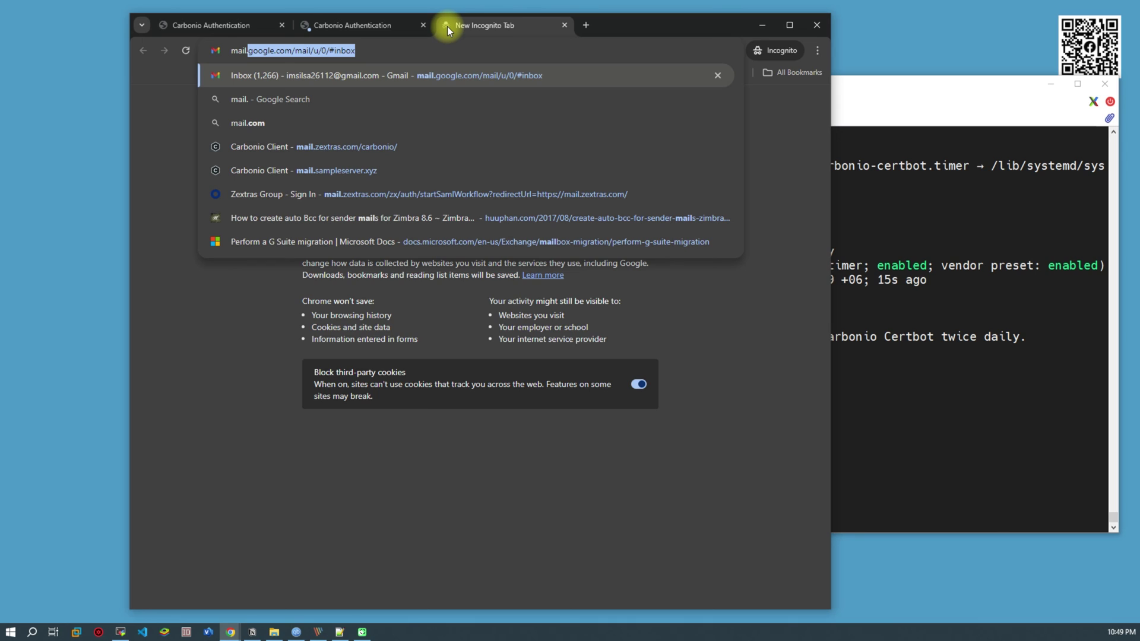
type("latestserver.xyz")
key("Return")
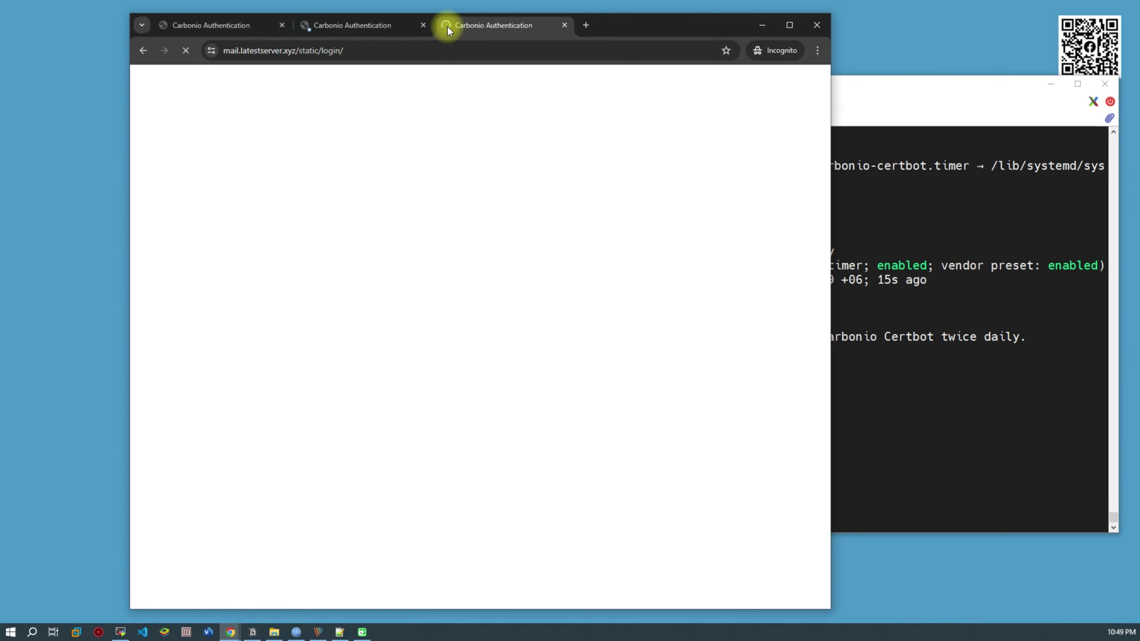
left_click(213, 50)
Copy sampleserver.xyz from the terminal and open mail.sampleserver.xyz in another private tab.
left_click(871, 265)
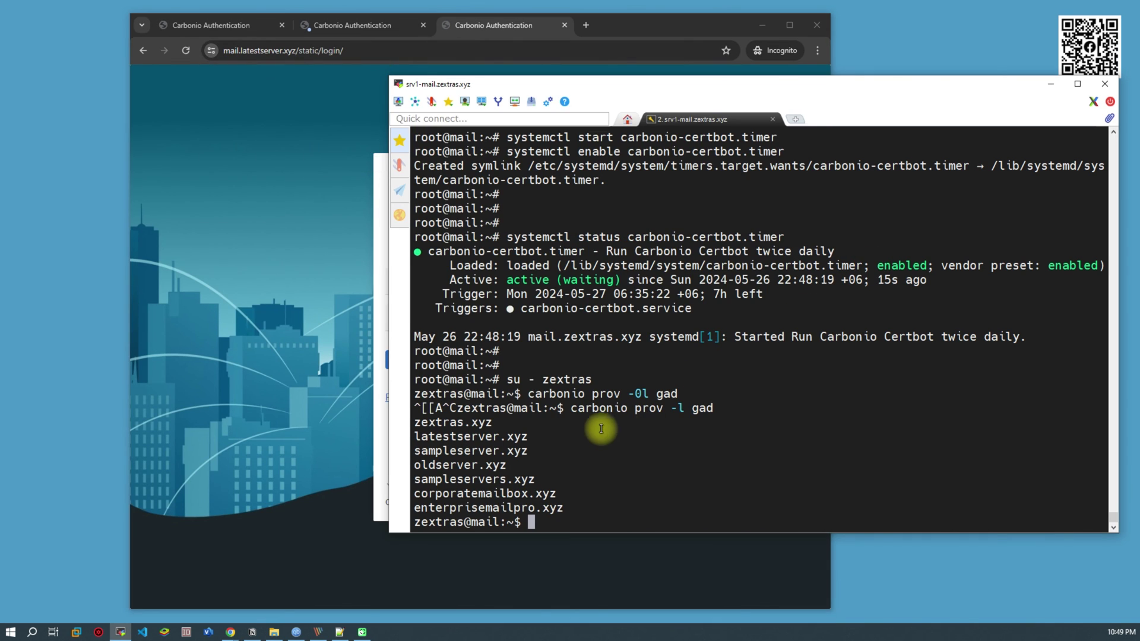
double_click(470, 451)
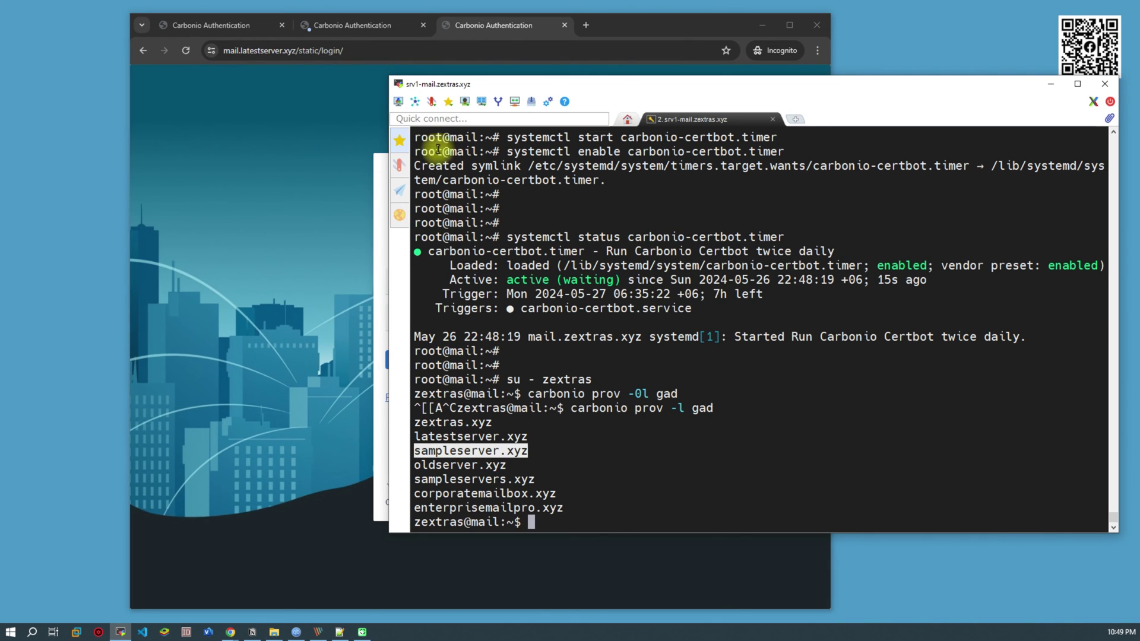
left_click(586, 25)
type("mail.")
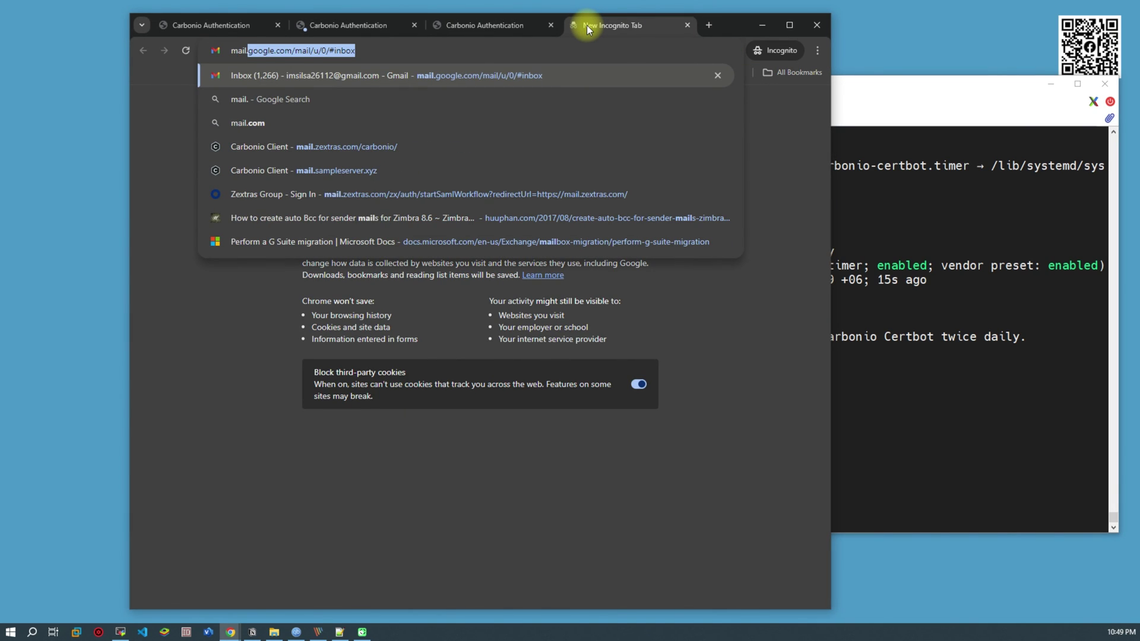
key("ctrl+v")
key("Return")
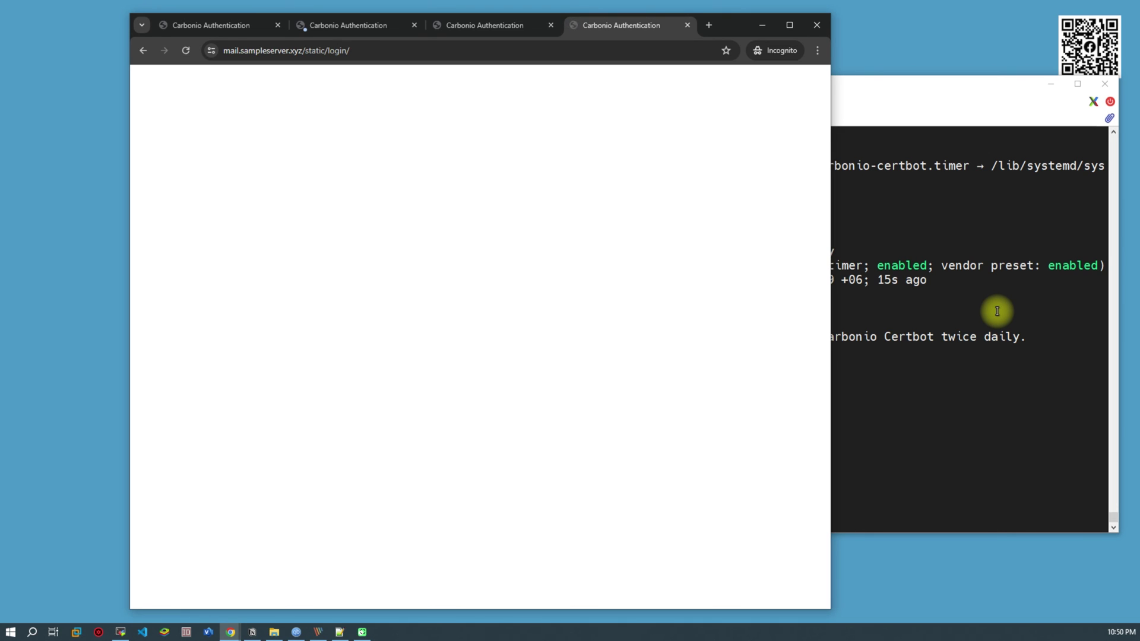
left_click(996, 311)
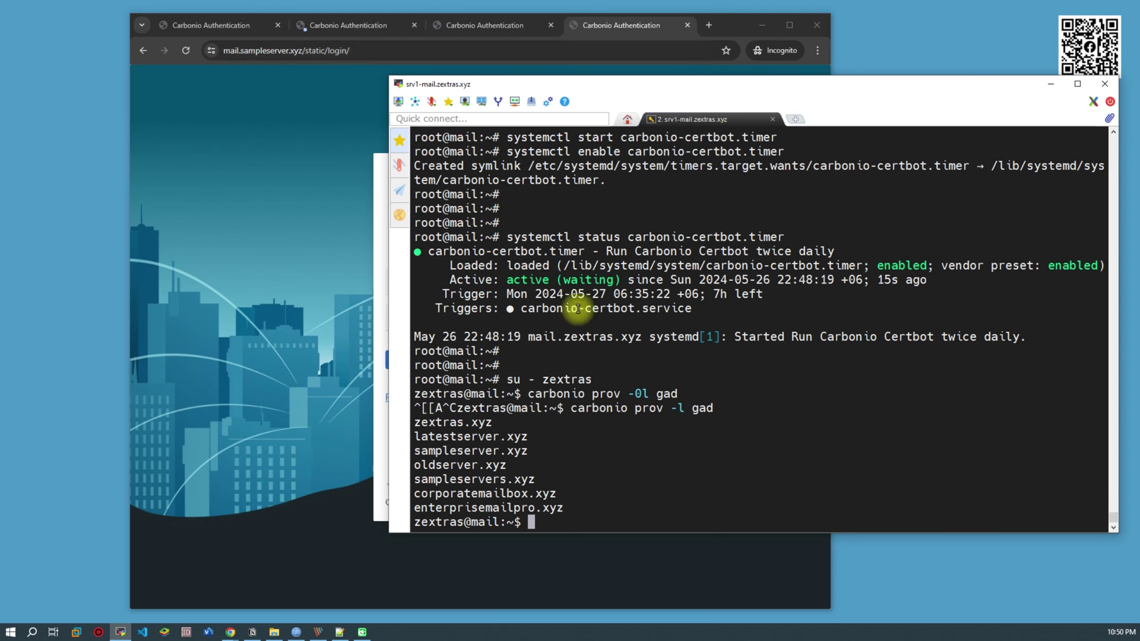
Load mail.sampleservers.xyz in a new private tab, dismiss the lookalike warning, and confirm 'Certificate is valid'.
double_click(481, 478)
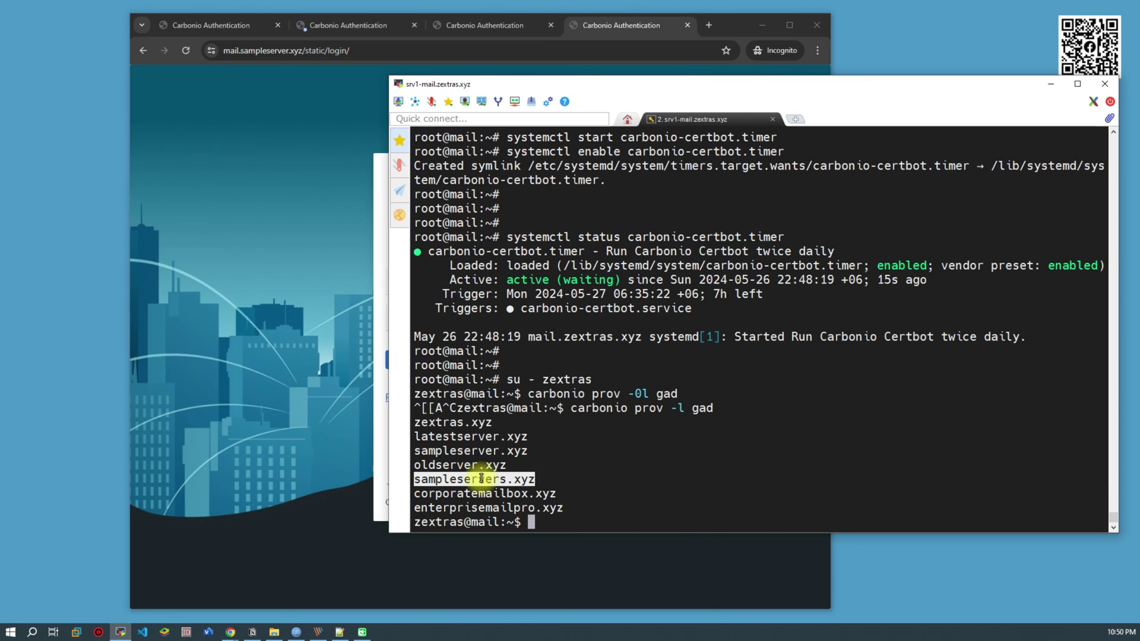
left_click(705, 25)
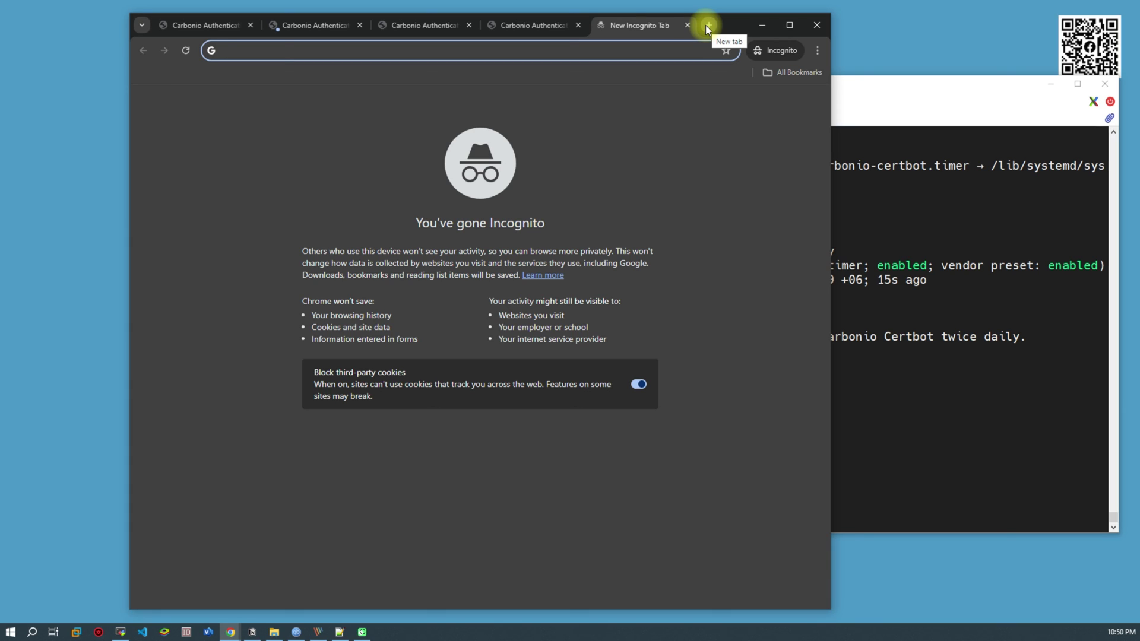
type("mail.sampleservers.xyz")
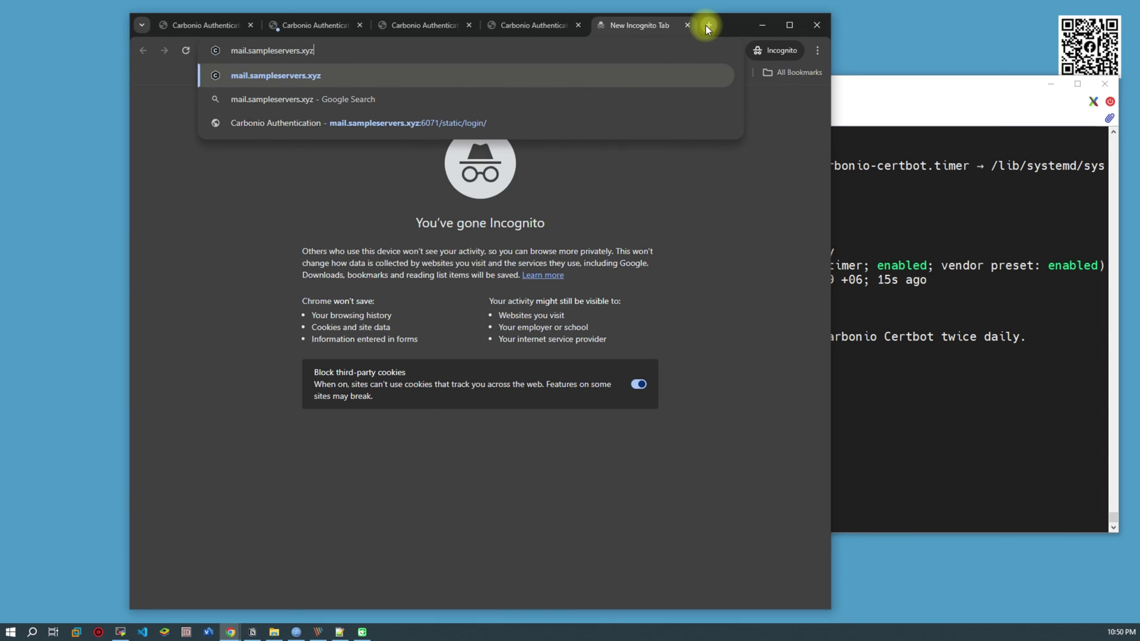
key("Return")
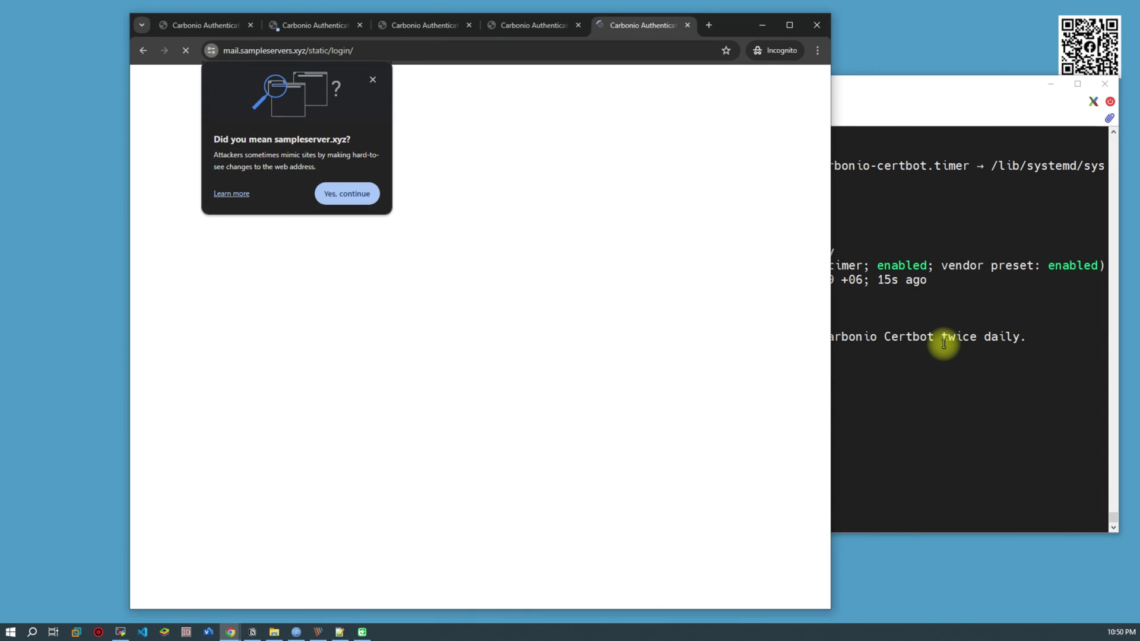
left_click(943, 343)
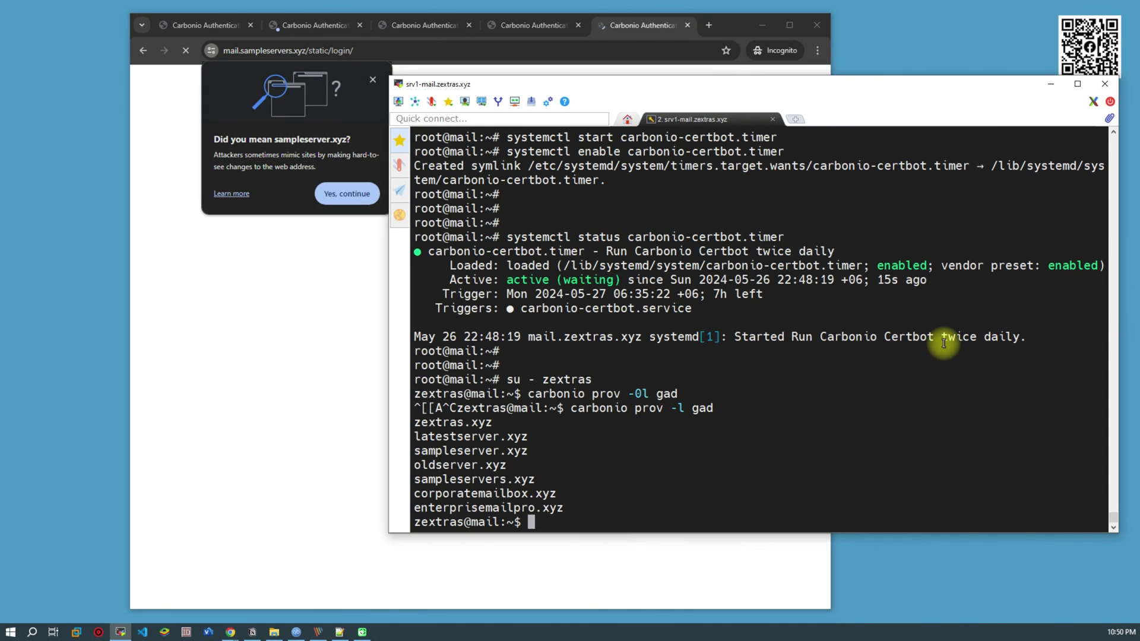
left_click(192, 90)
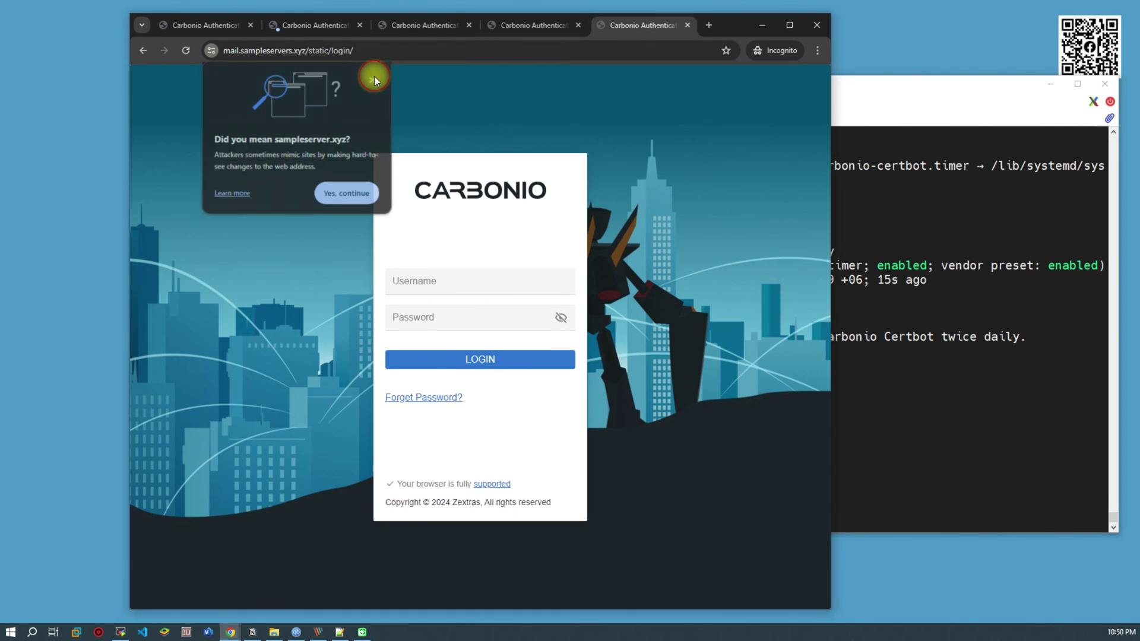
left_click(373, 80)
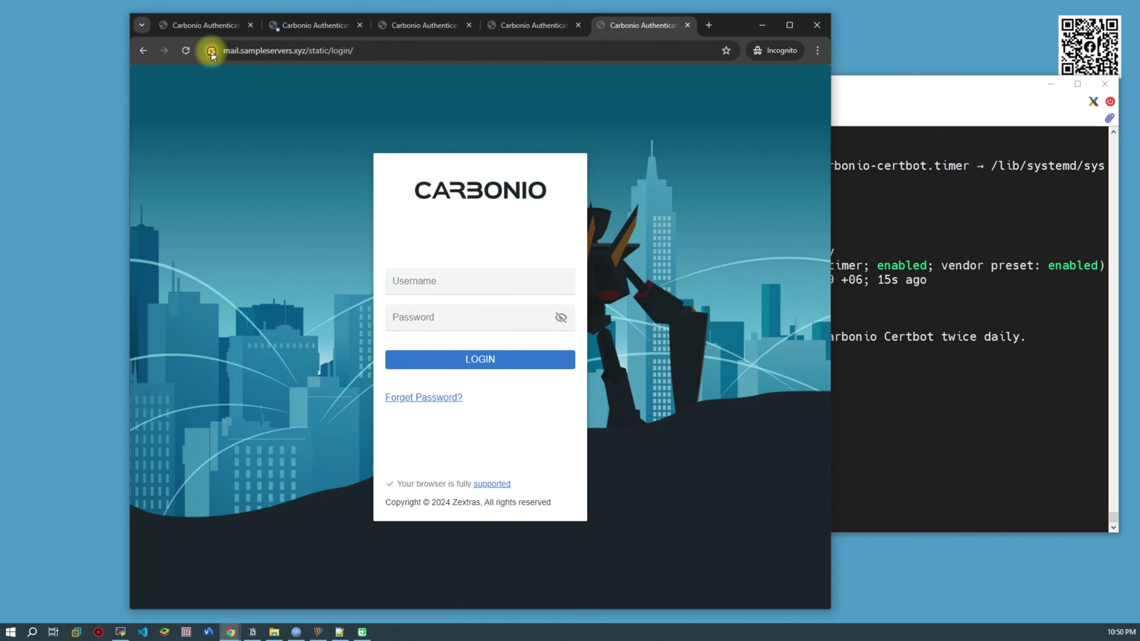
left_click(211, 51)
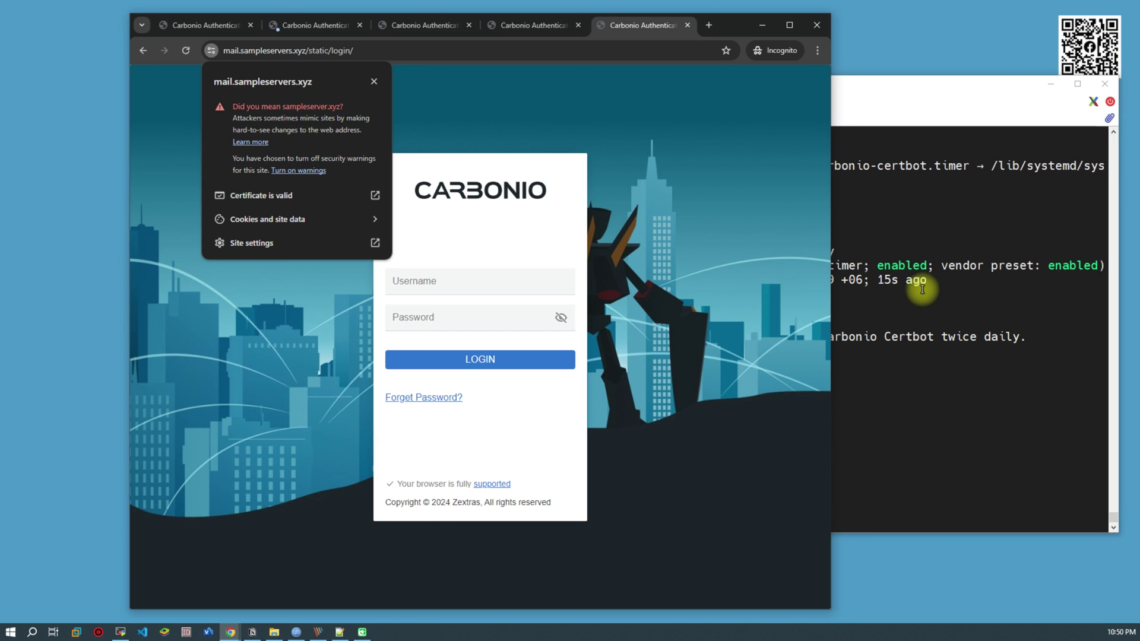
Copy corporatemailbox.xyz from the terminal and begin entering mail. in a new private tab.
left_click(1008, 266)
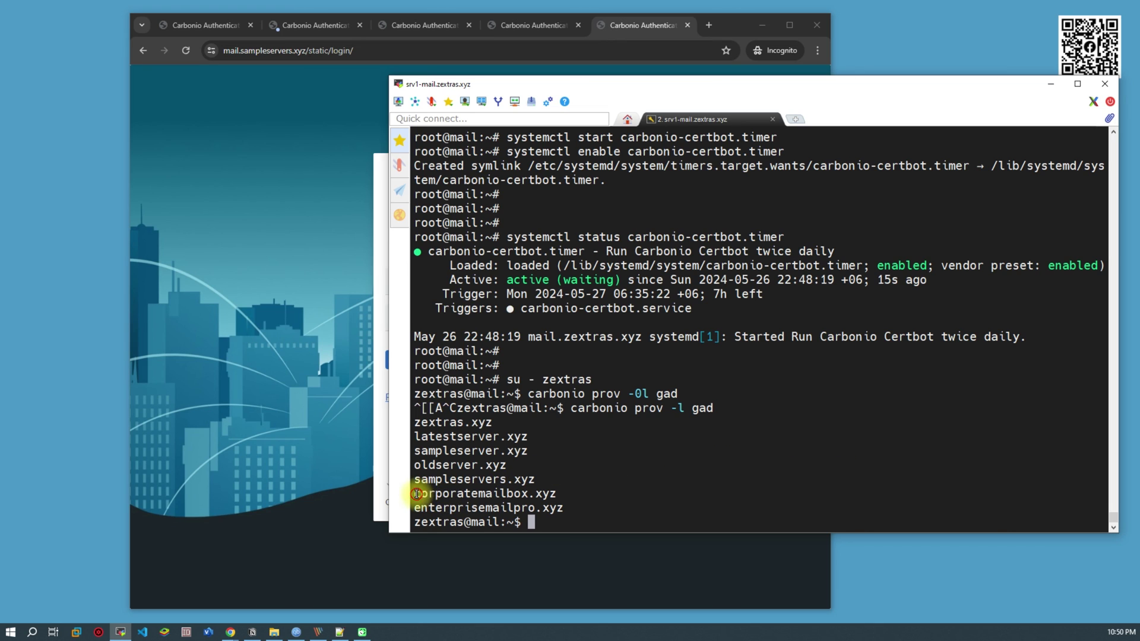
left_click_drag(415, 494, 557, 493)
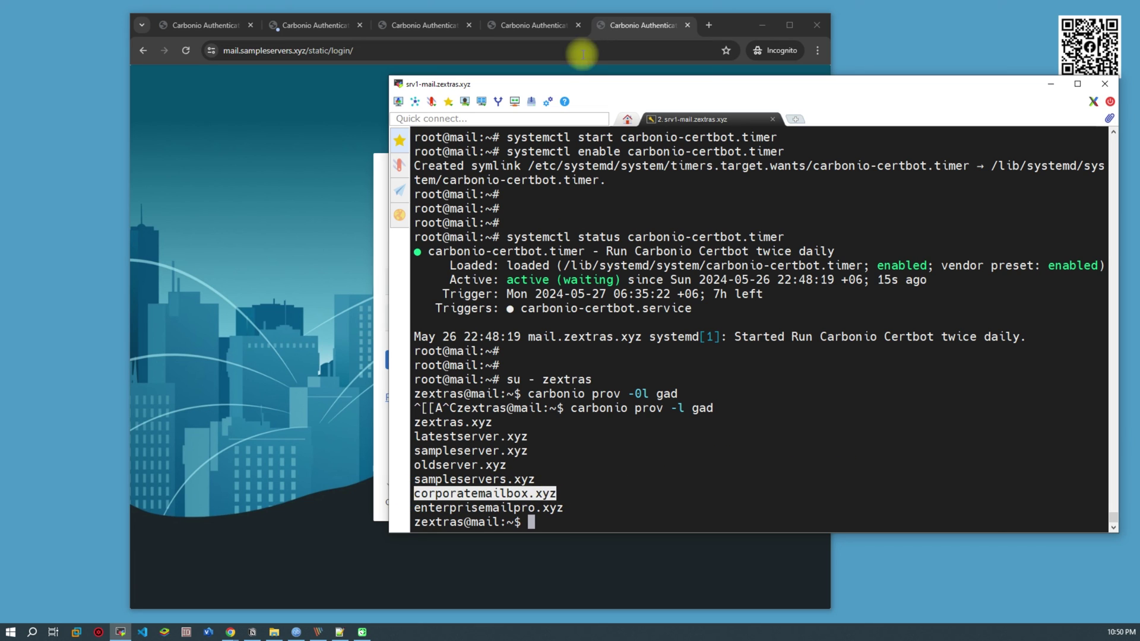
left_click(709, 25)
type("mail.")
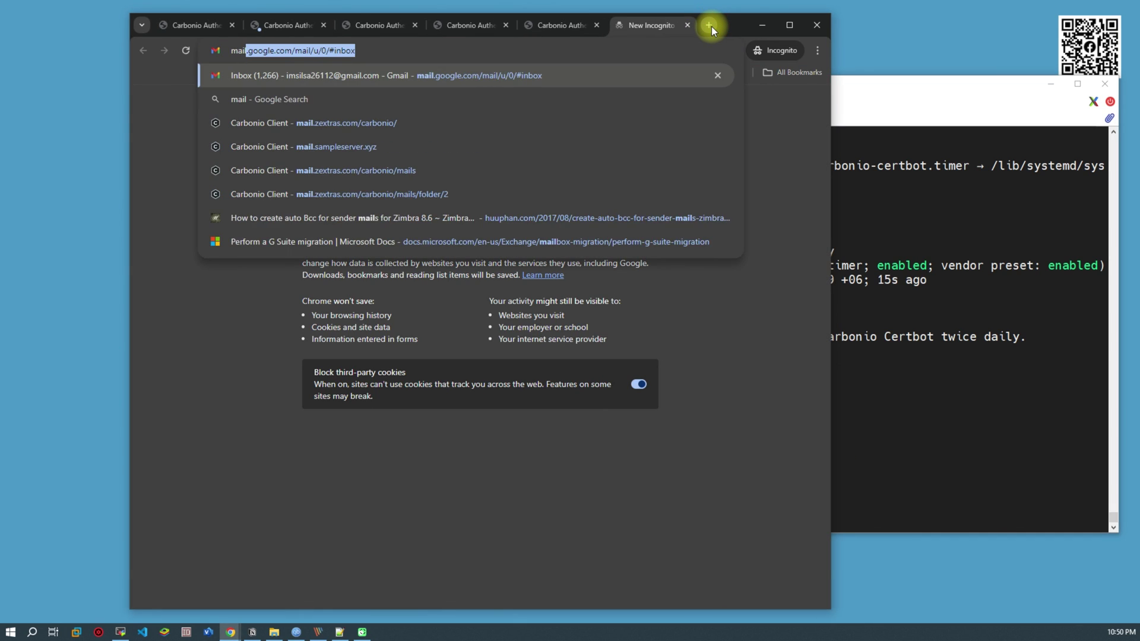
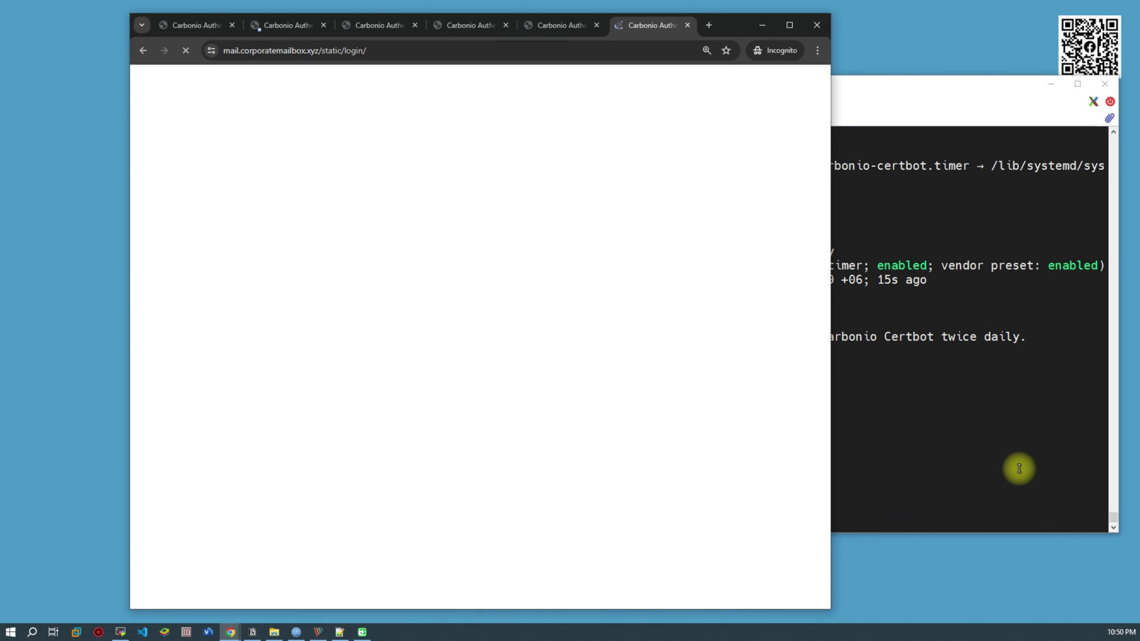
Copy enterprisemailpro.xyz from the PuTTY domain list and check corporatemailbox.xyz's connection security.
left_click(957, 472)
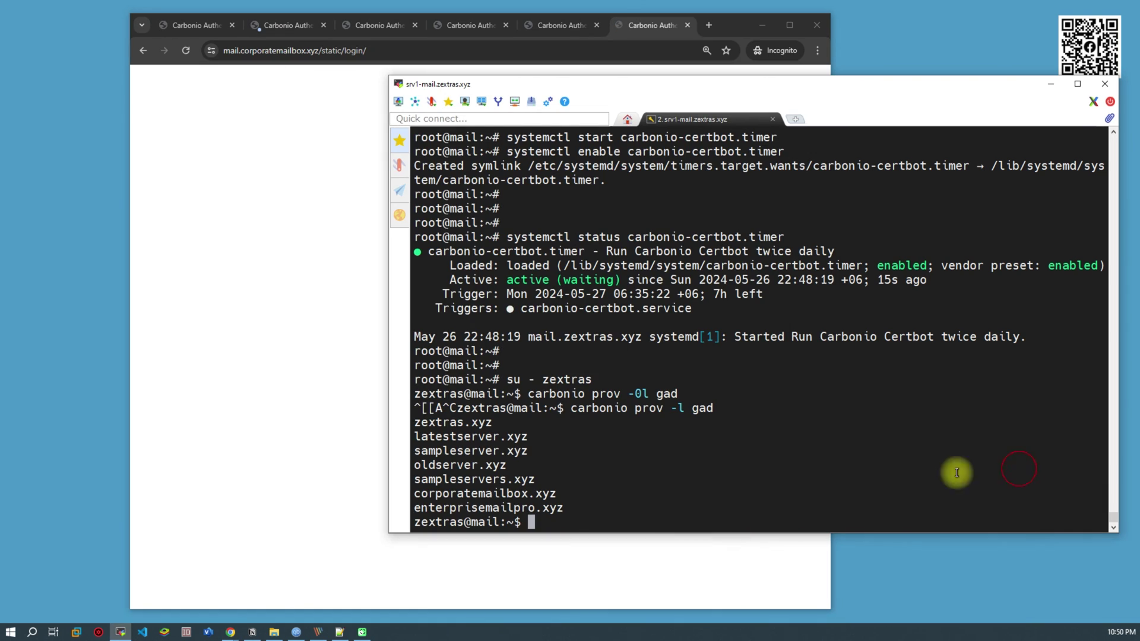
left_click(427, 509)
double_click(426, 509)
key("ctrl+c")
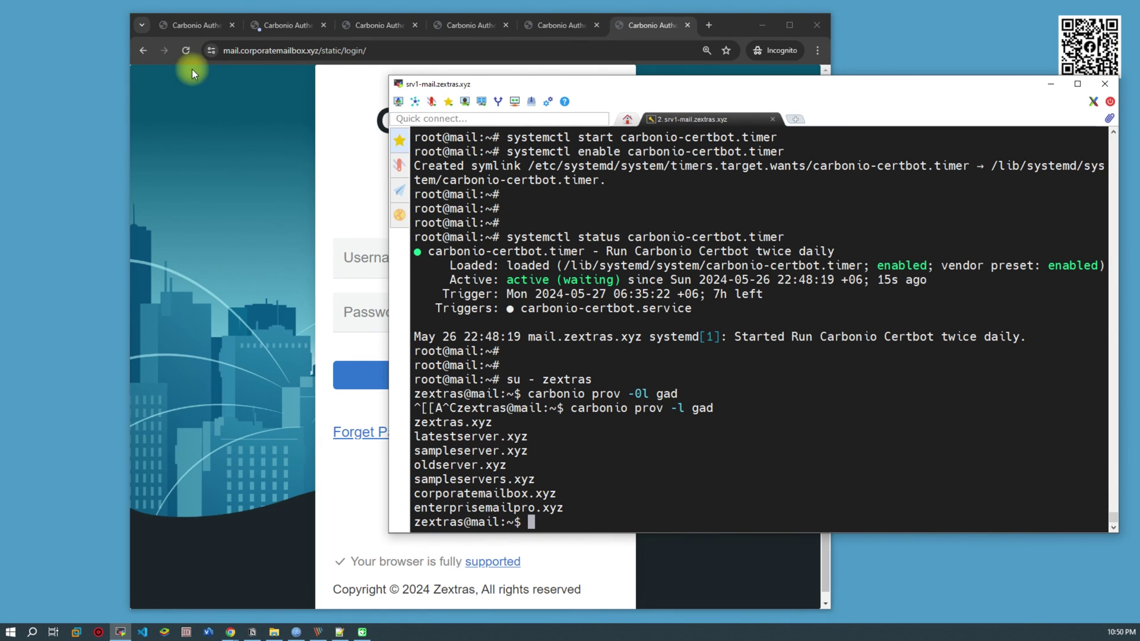
left_click(208, 51)
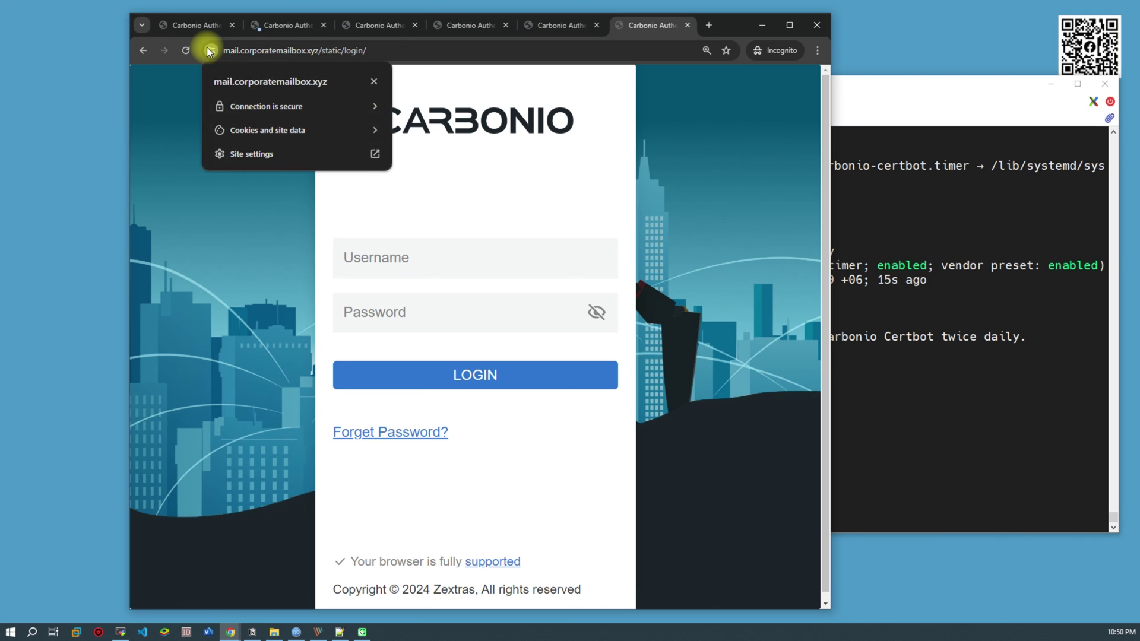
Load mail.enterprisemailpro.xyz in a new incognito tab using the pasted domain name.
left_click(708, 26)
type("mail.")
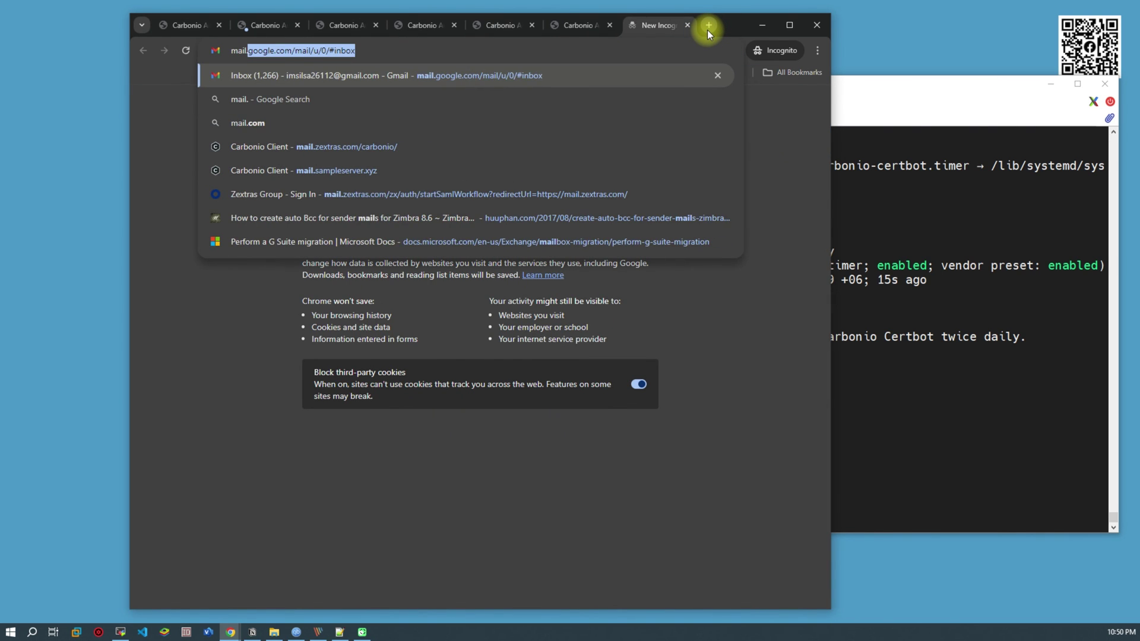
key("ctrl+v")
key("Return")
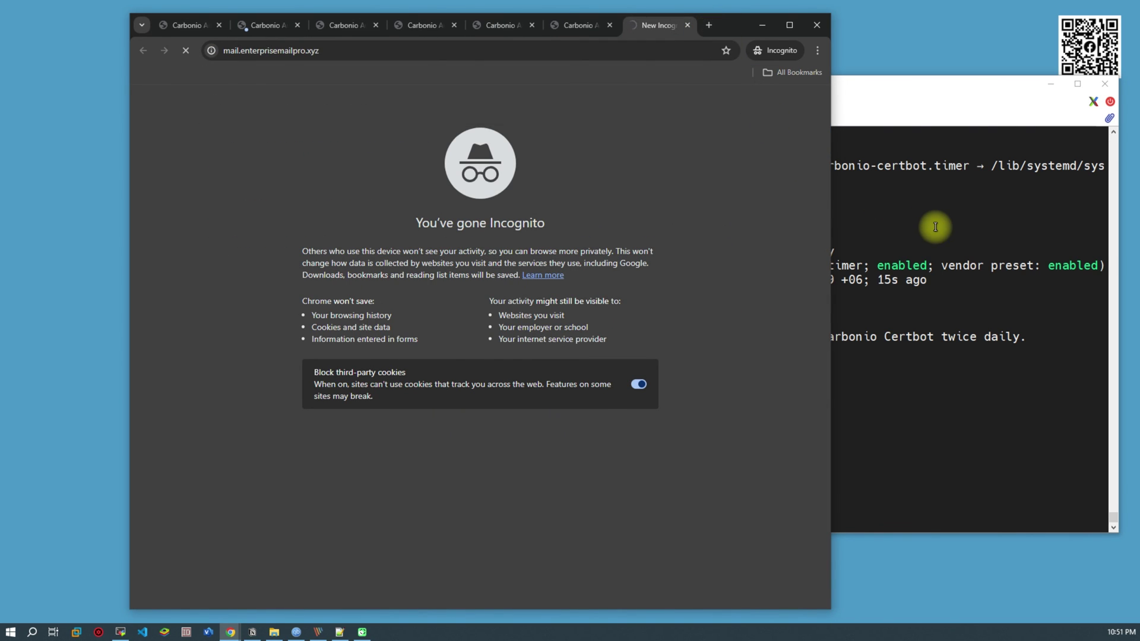
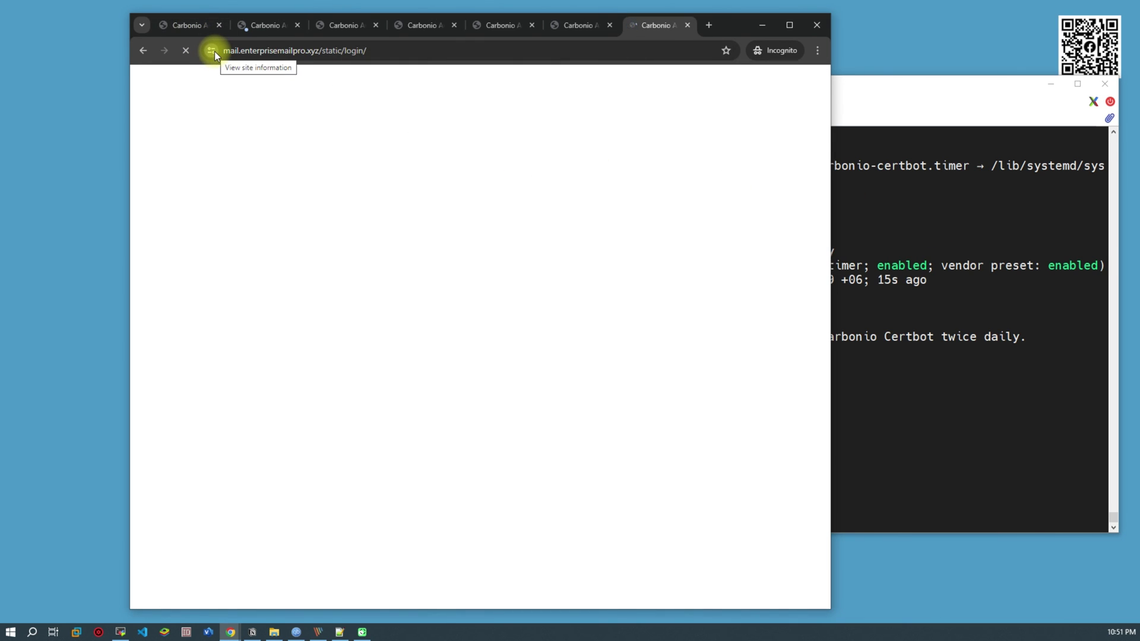
Verify Chrome reports 'Connection is secure' for mail.enterprisemailpro.xyz, then return to the server terminal.
left_click(214, 51)
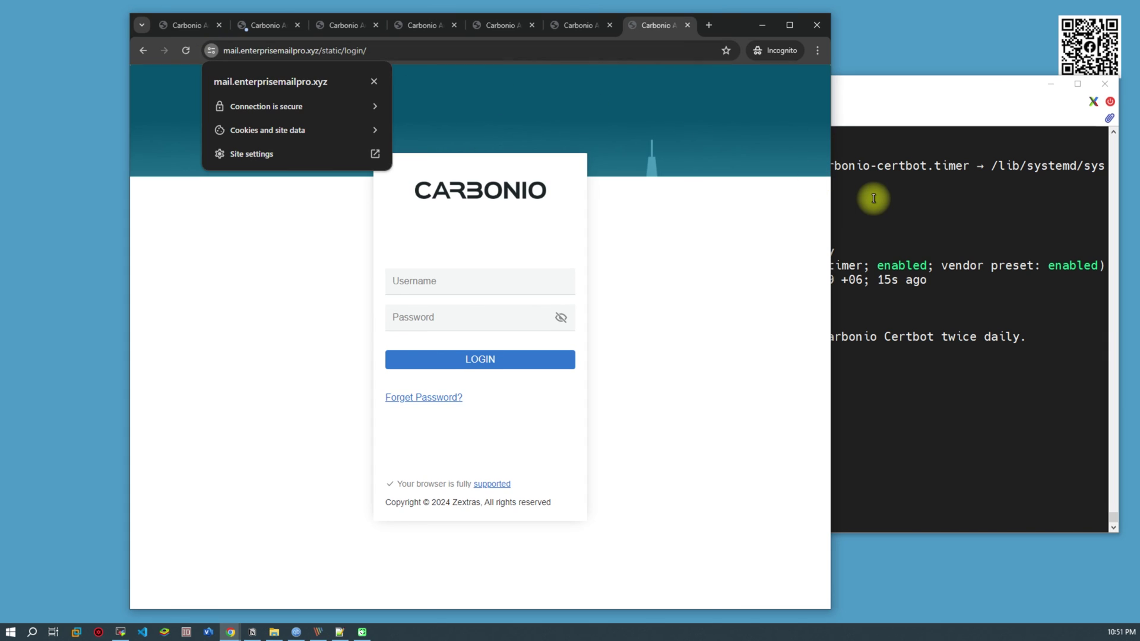
left_click(873, 197)
Run 'certbot certificates' to list the installed Let's Encrypt certificates.
key("Return")
key("Return")
key("Return")
key("Return")
key("Return")
key("Return")
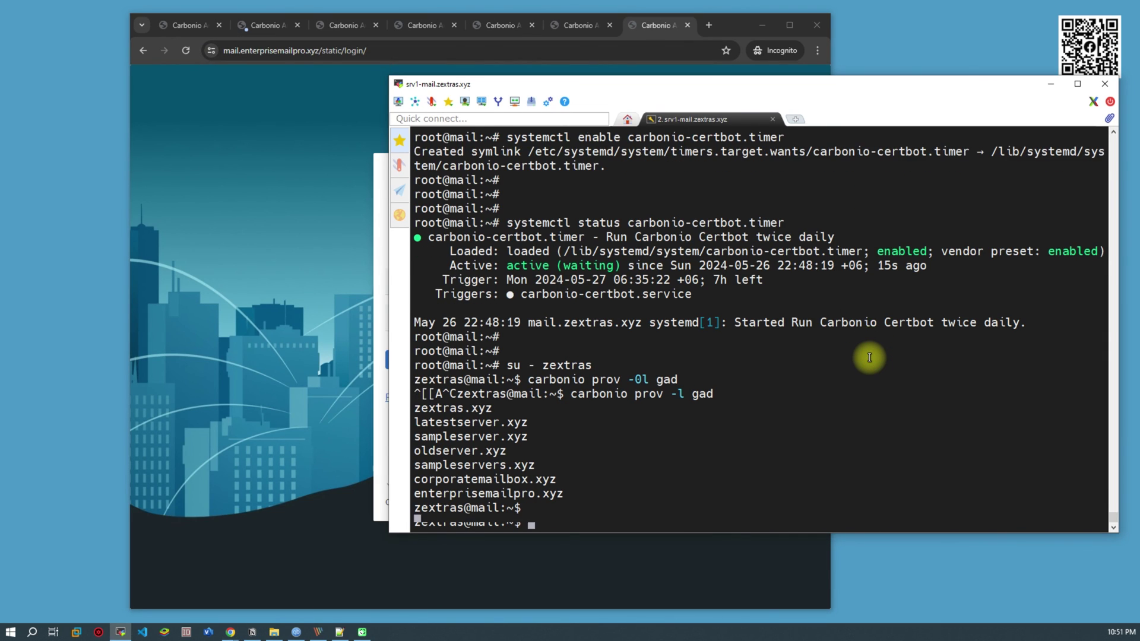
type("certb")
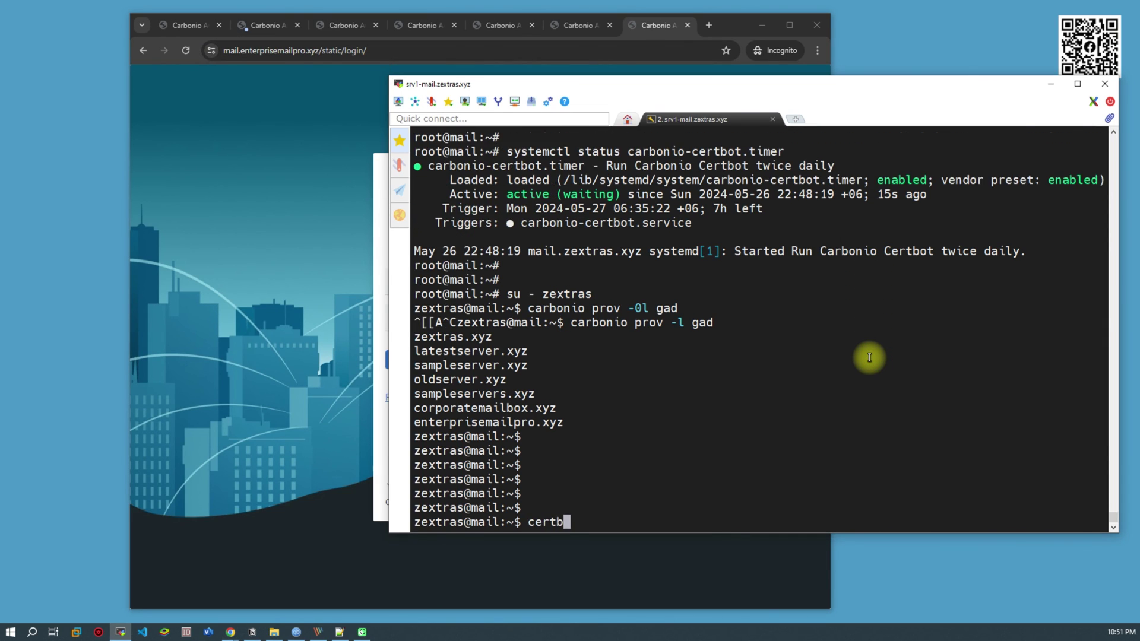
type("ot certificates")
key("Return")
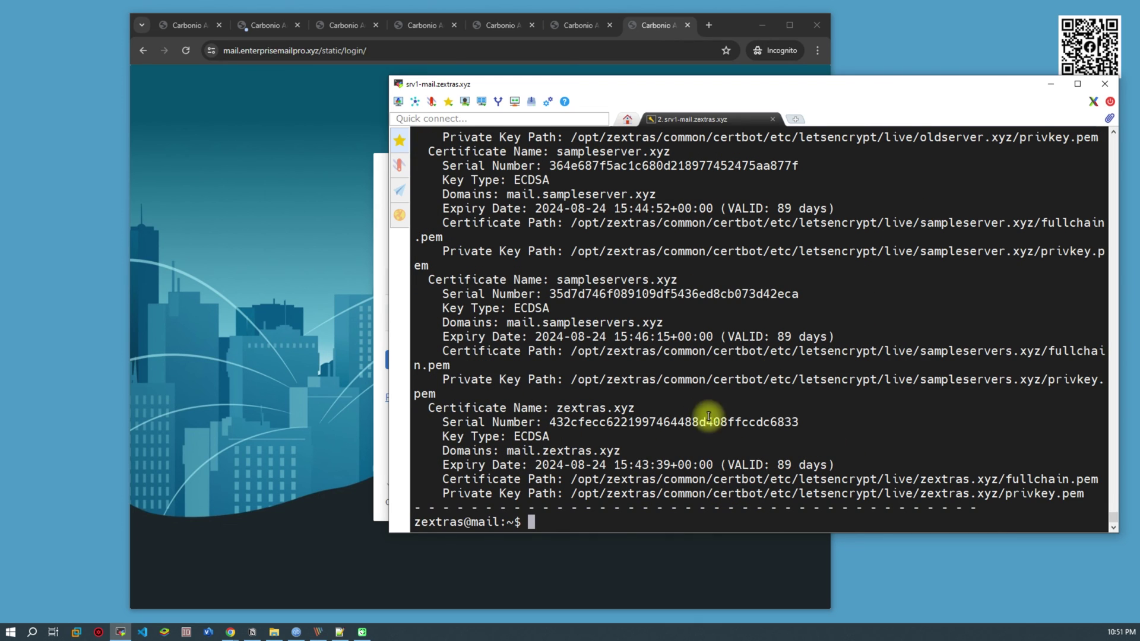
Review all seven domains valid for 89 days, then minimize the terminal and Chrome to the desktop.
scroll(613, 294, "up", 9)
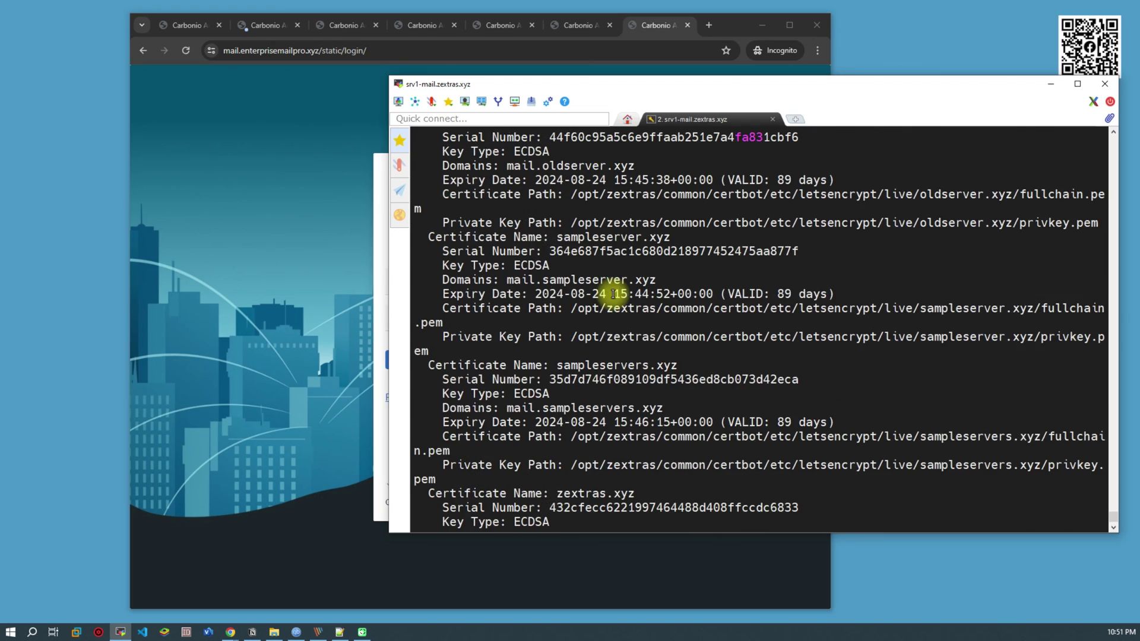
scroll(612, 294, "up", 6)
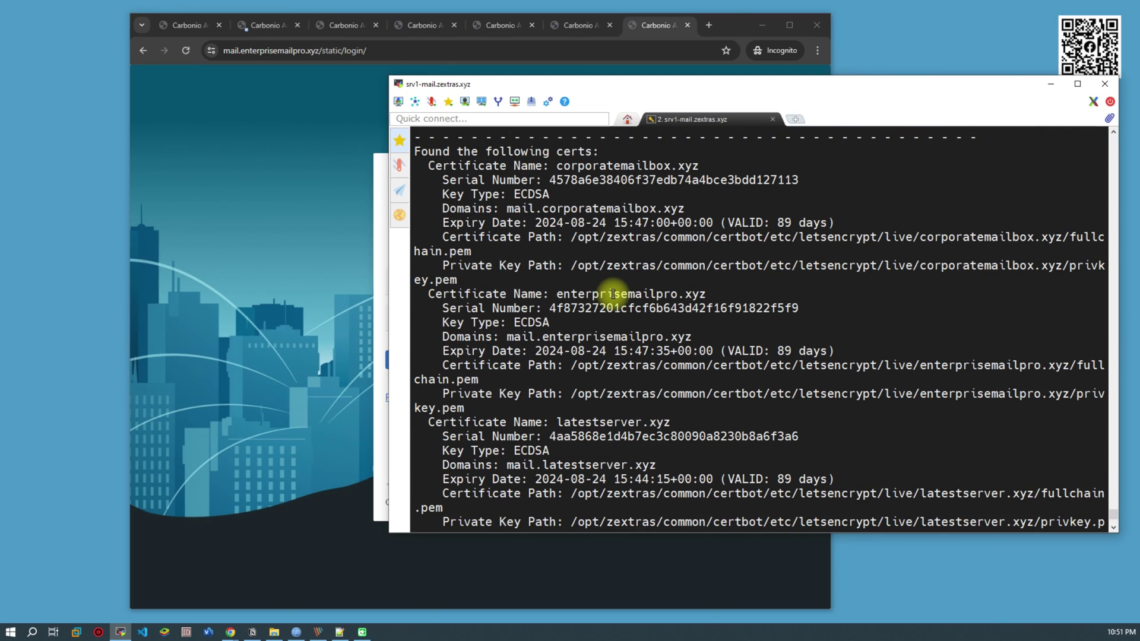
scroll(736, 244, "down", 5)
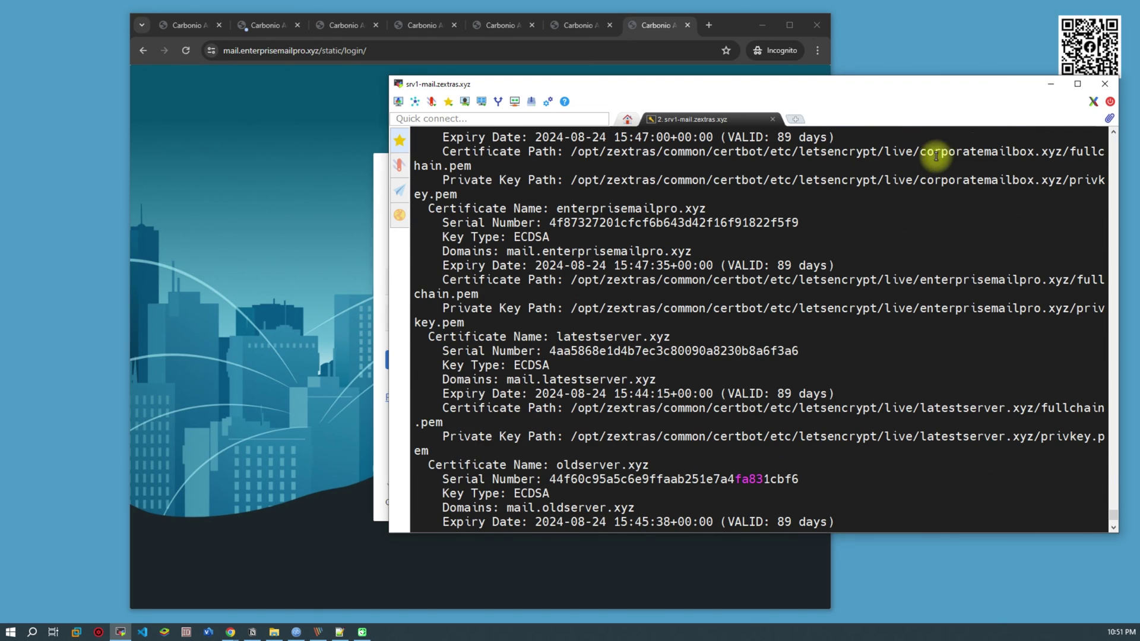
left_click(1051, 84)
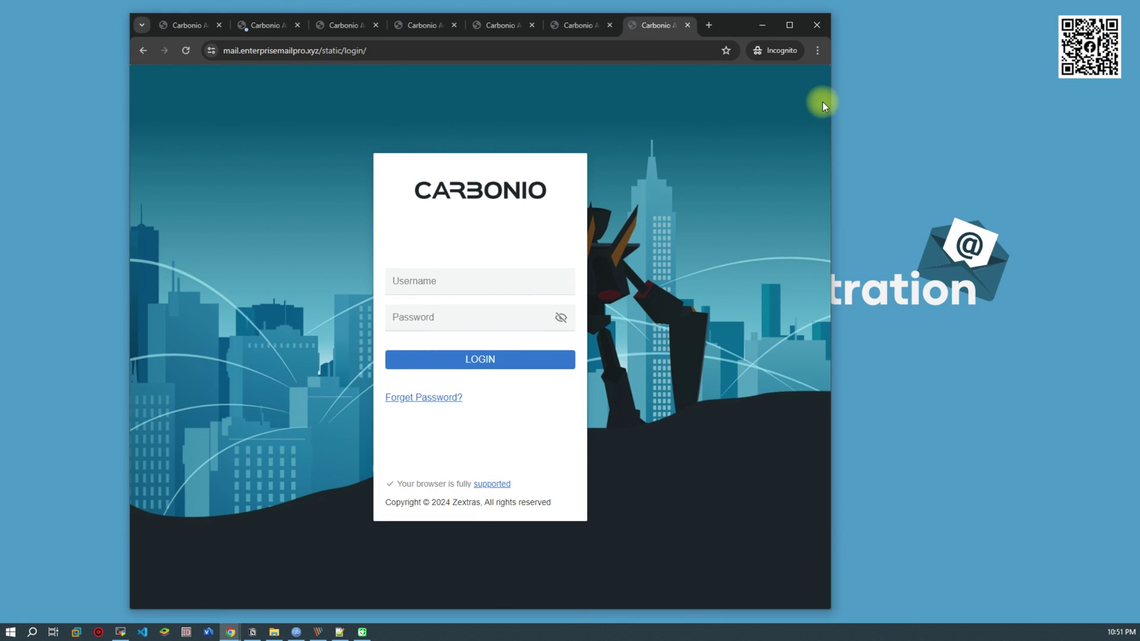
left_click(761, 25)
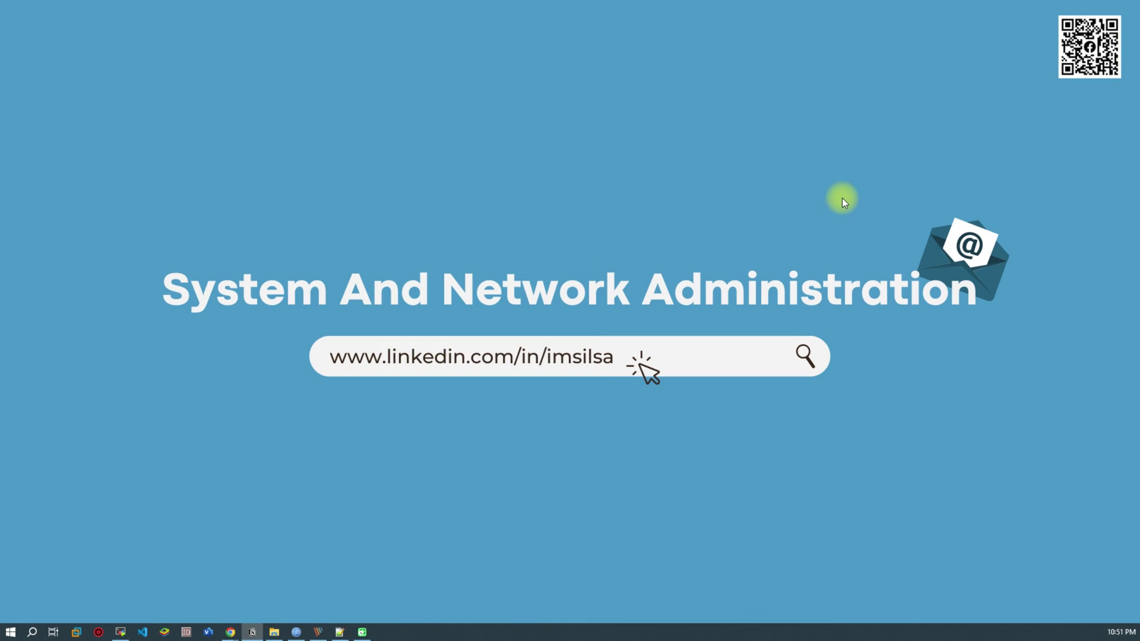